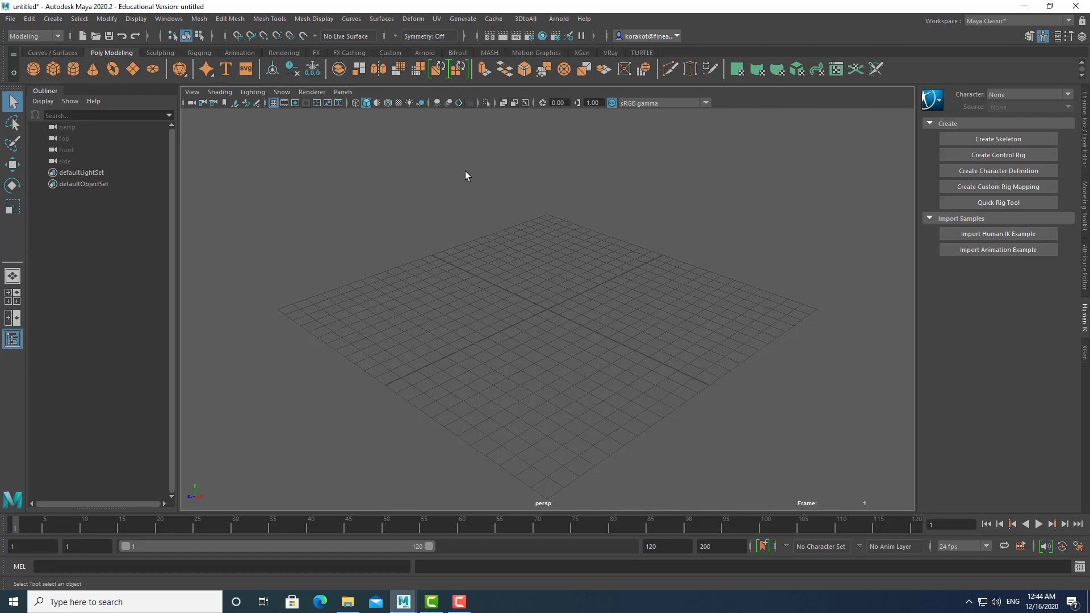
pyautogui.click(168, 19)
pyautogui.moveTo(217, 84)
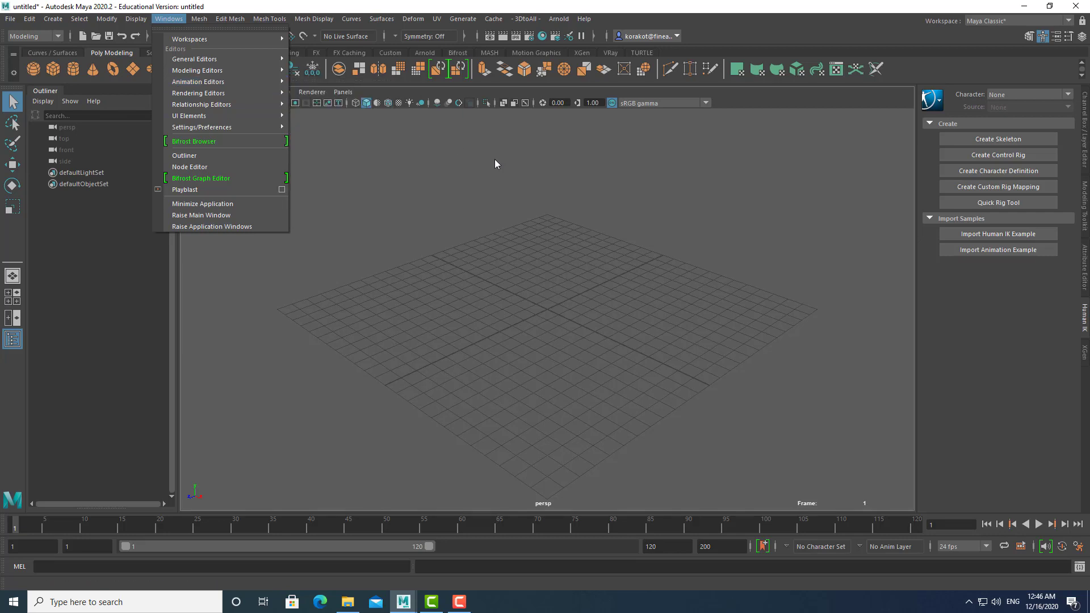
pyautogui.click(314, 19)
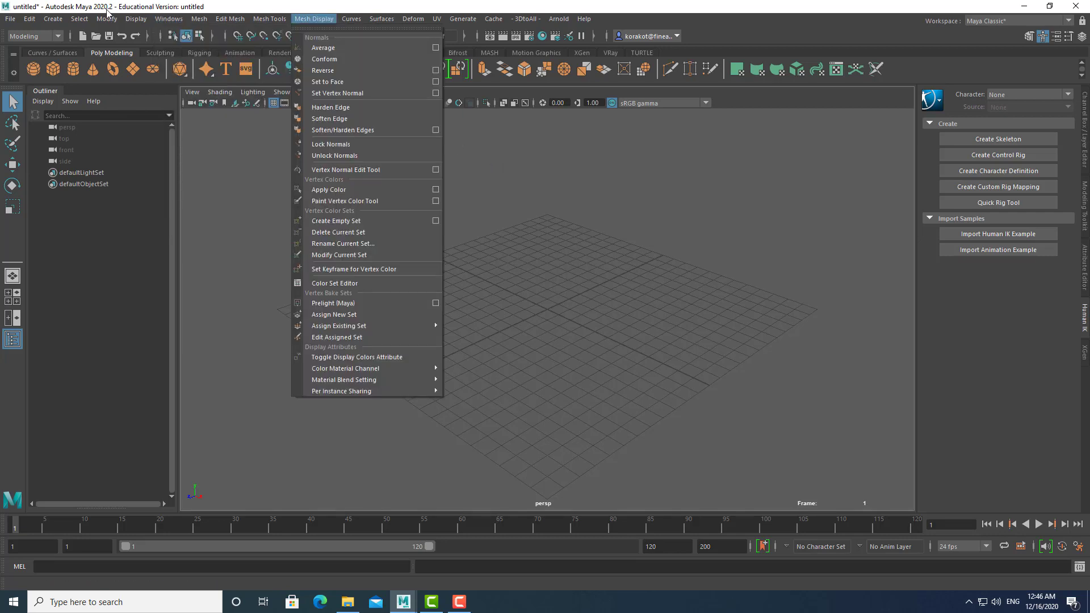
pyautogui.click(107, 9)
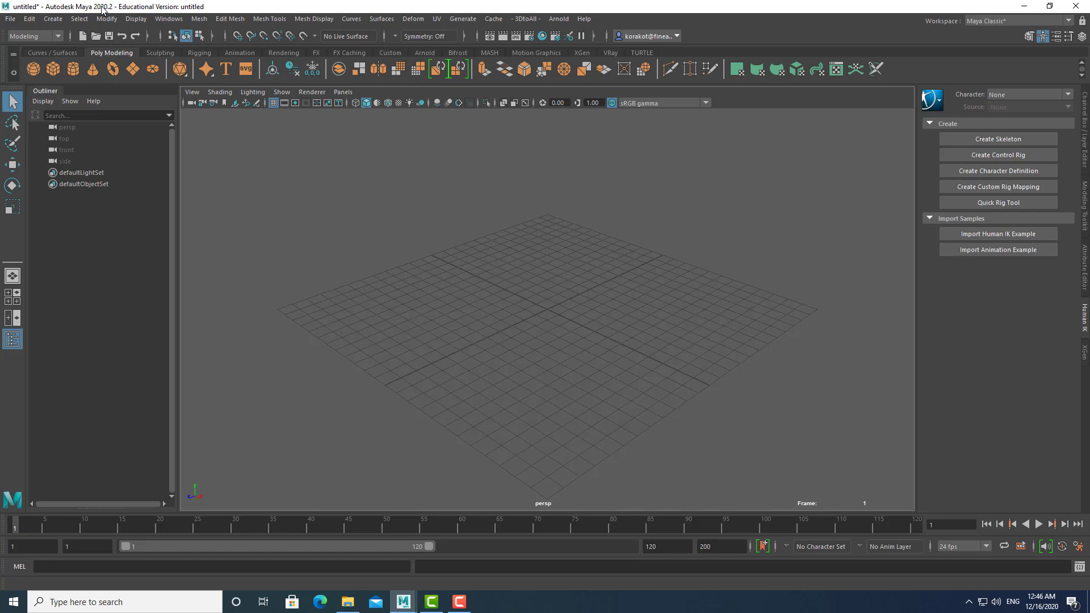
# - Open the Motion Library from the animation editors
pyautogui.click(174, 20)
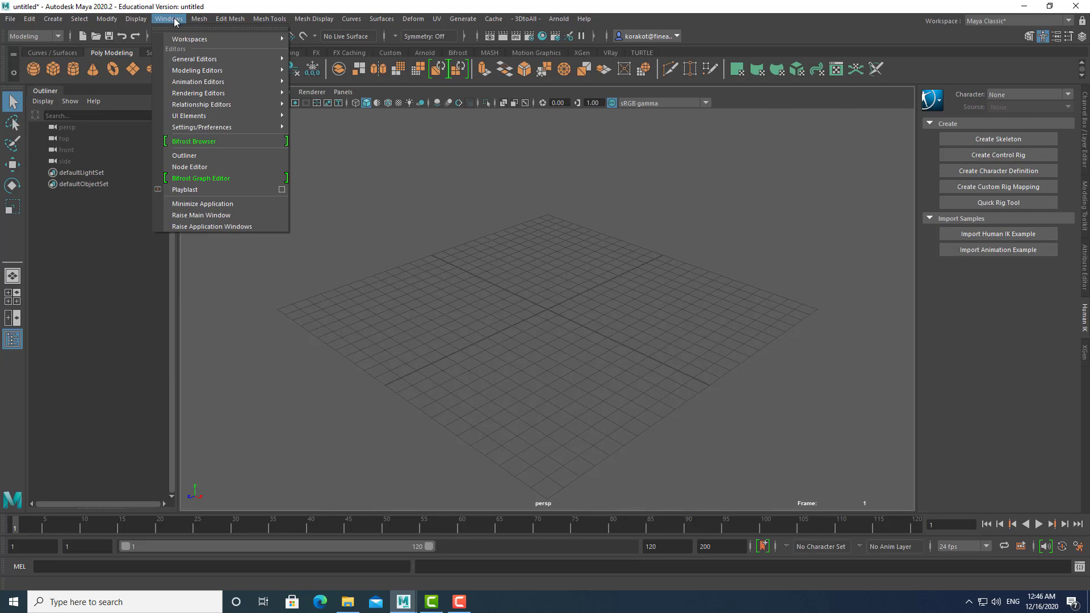
pyautogui.moveTo(210, 83)
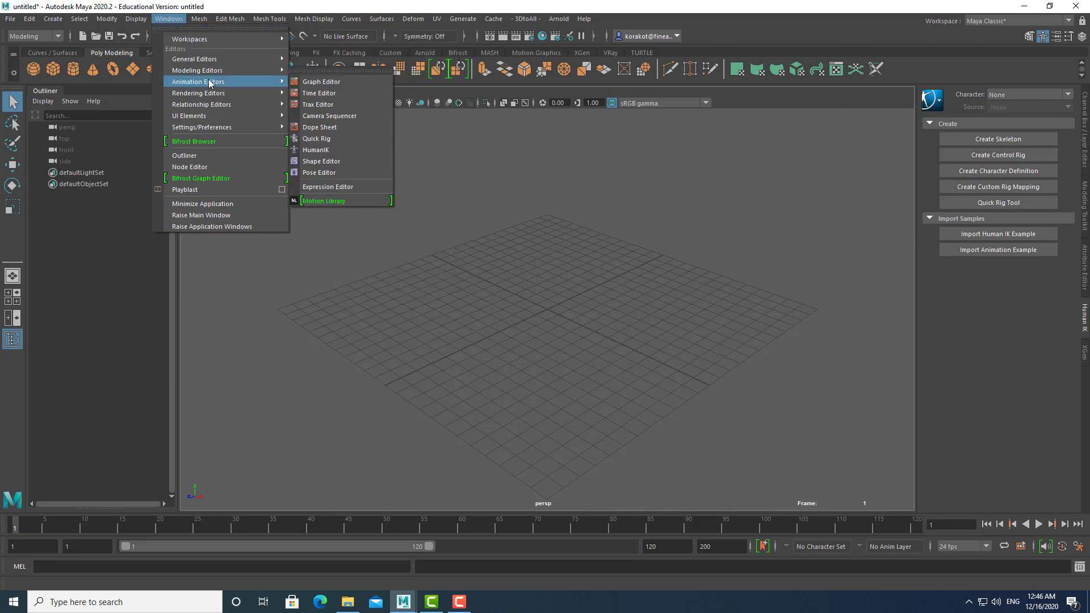
pyautogui.click(318, 201)
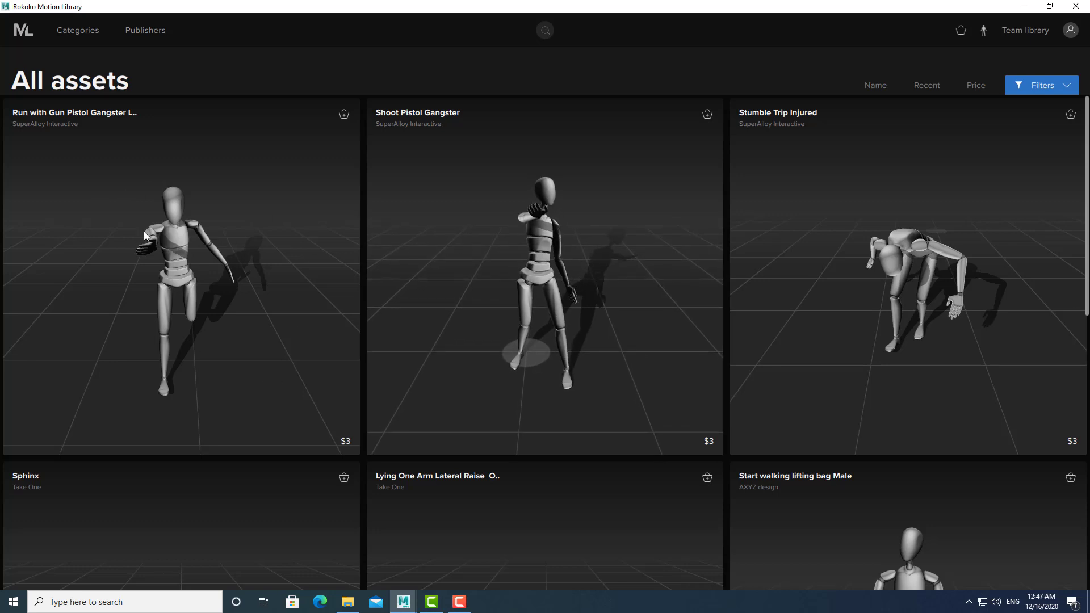
# - Look through the motion assets and sort them by price, cheapest first
pyautogui.moveTo(1087, 258)
pyautogui.mouseDown()
pyautogui.moveTo(1088, 544)
pyautogui.moveTo(1088, 255)
pyautogui.mouseUp()
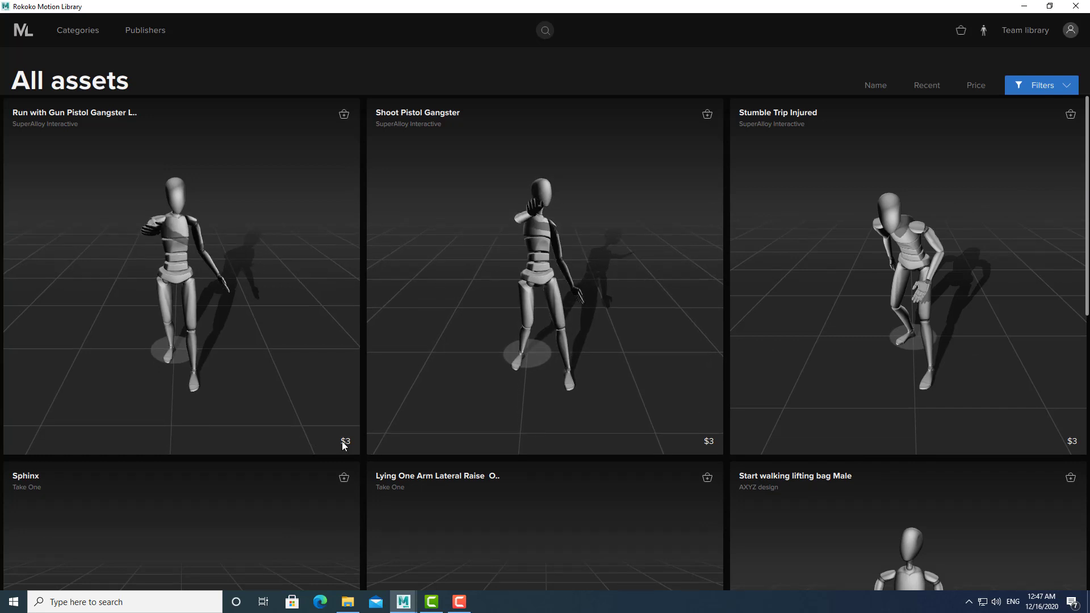
pyautogui.scroll(-1, 1072, 532)
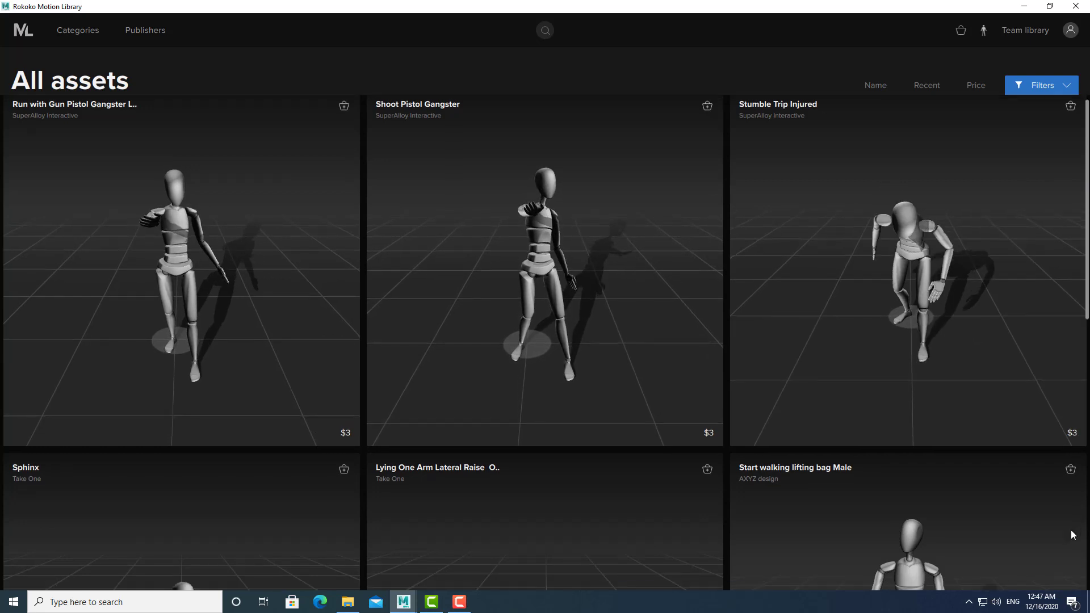
pyautogui.scroll(-4, 1005, 292)
pyautogui.scroll(5, 1081, 318)
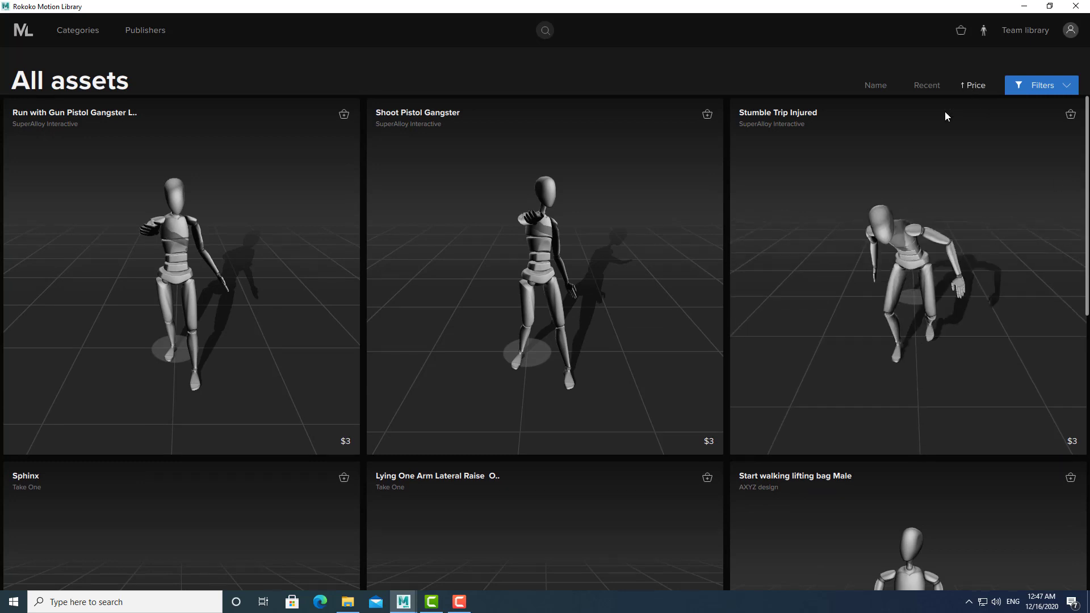
pyautogui.click(965, 85)
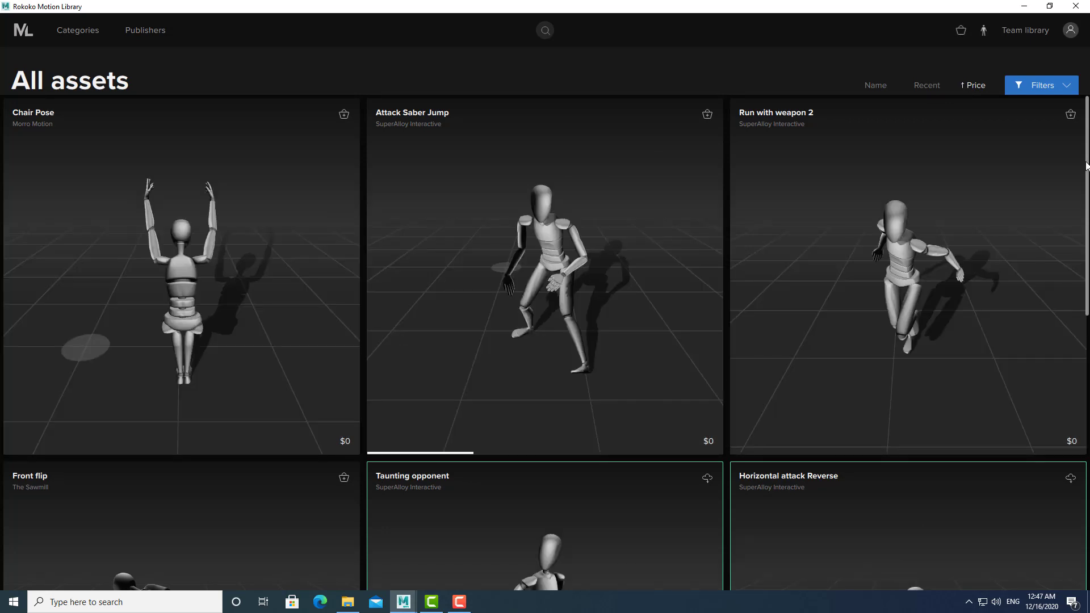
# - Open the $0 Attack Saber Jump motion by SuperAlloy Interactive from the last row and add it to the cart
pyautogui.moveTo(1088, 168); pyautogui.dragTo(1088, 439)
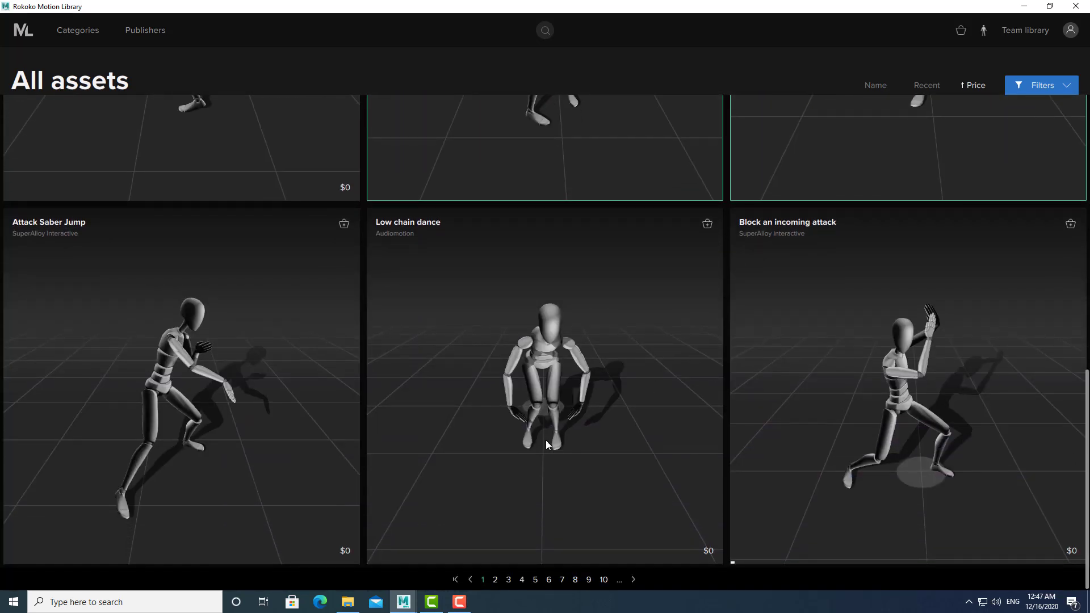
pyautogui.click(159, 368)
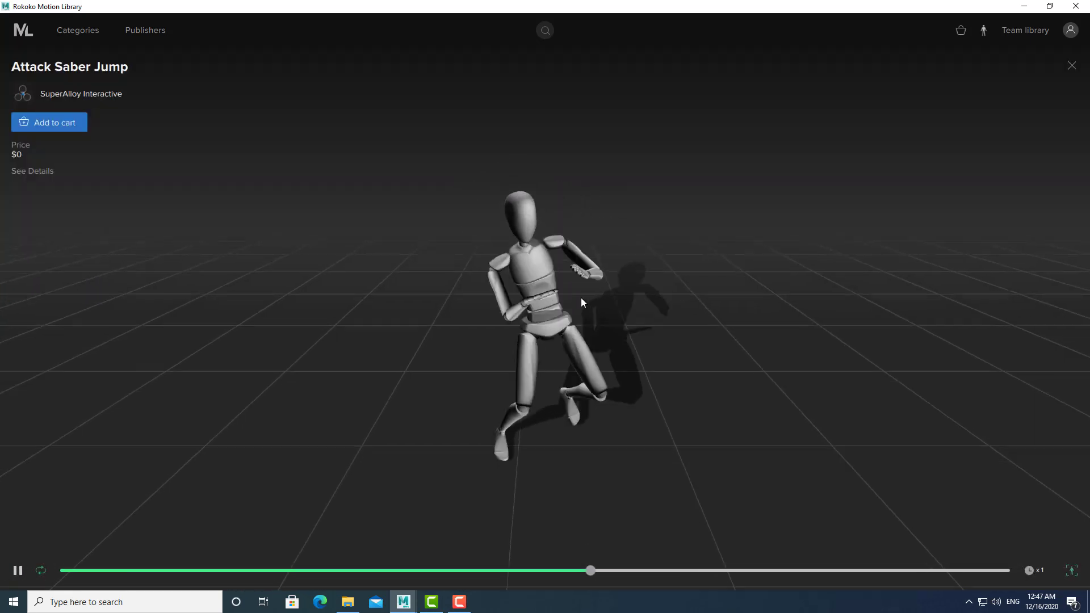
pyautogui.click(67, 123)
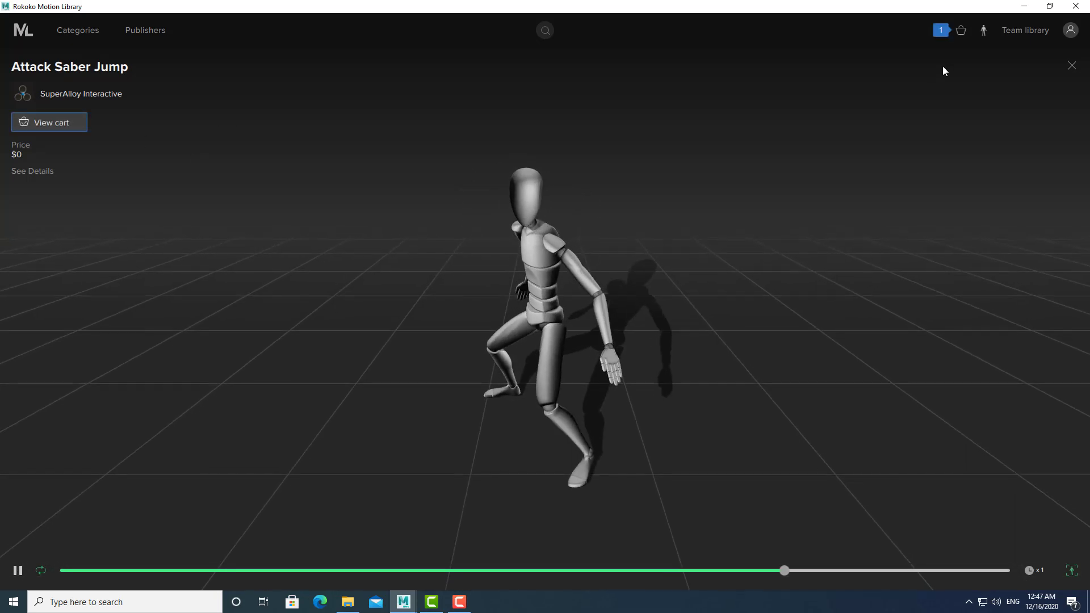
# - Confirm the order for Attack Saber Jump in the shopping cart and check out
pyautogui.click(959, 32)
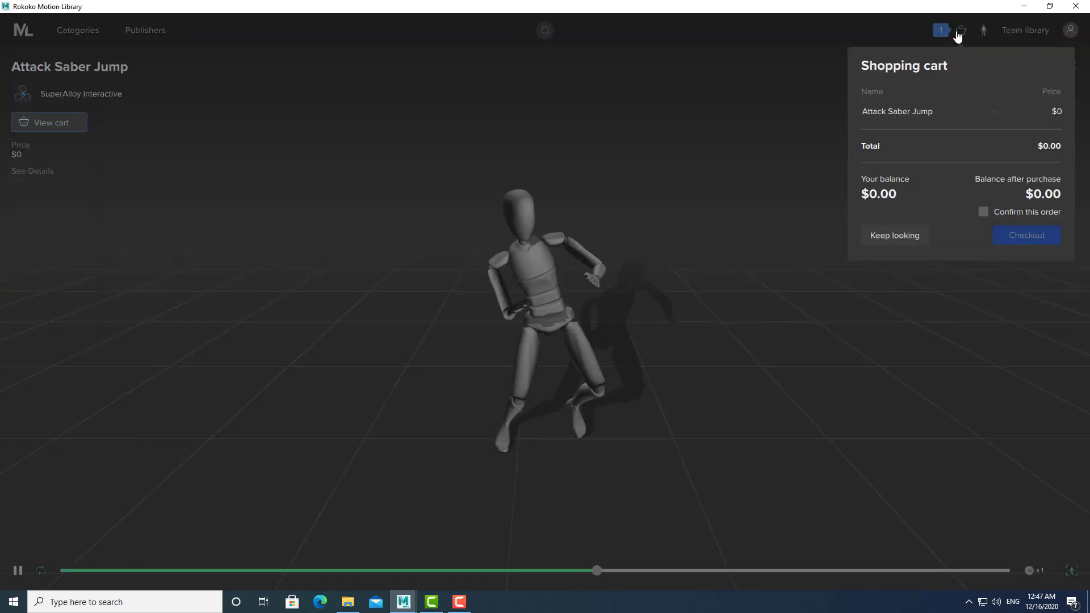
pyautogui.click(983, 210)
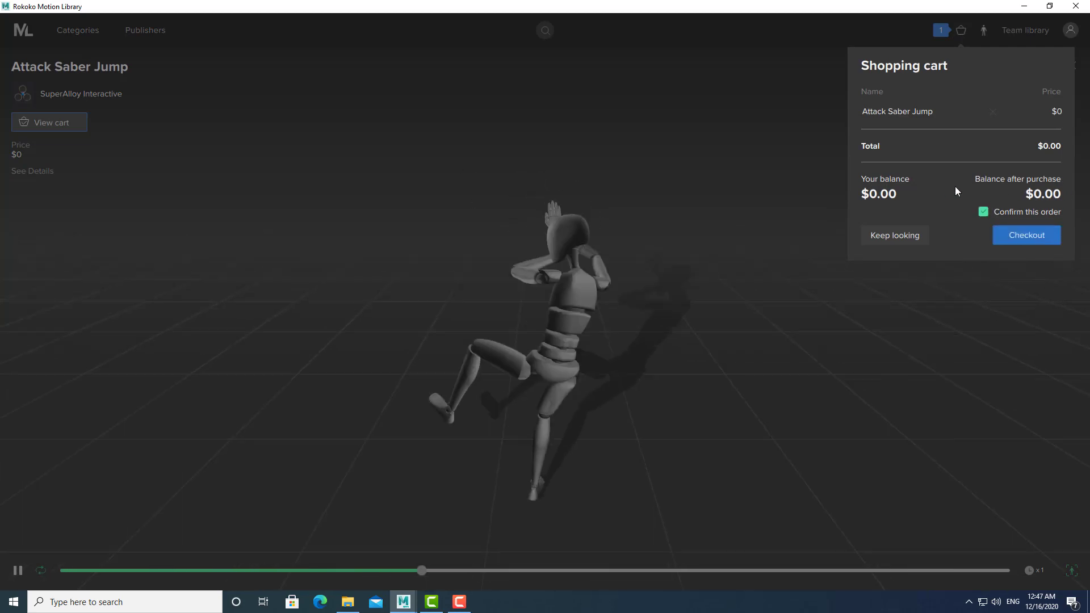
pyautogui.click(1029, 237)
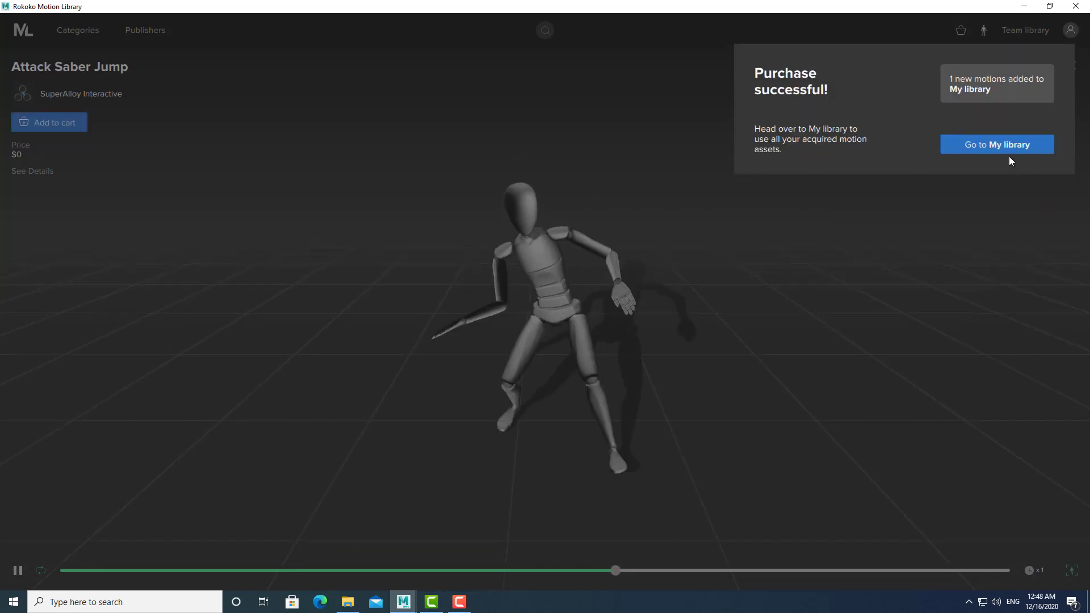
# - Download Attack Saber Jump from the team library into the scene and return to the main Maya window
pyautogui.click(1002, 146)
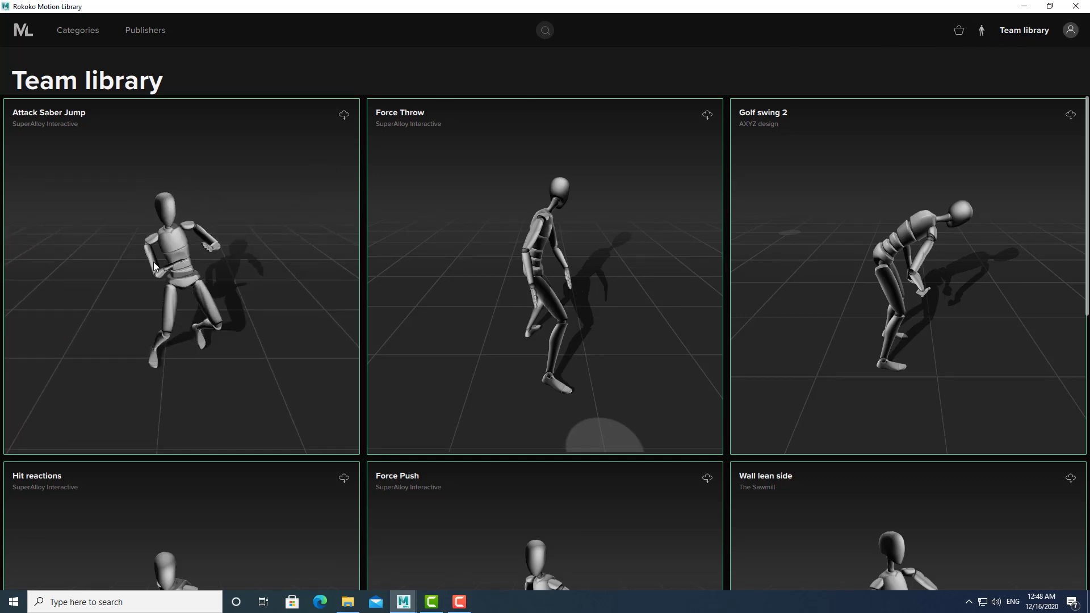
pyautogui.click(153, 265)
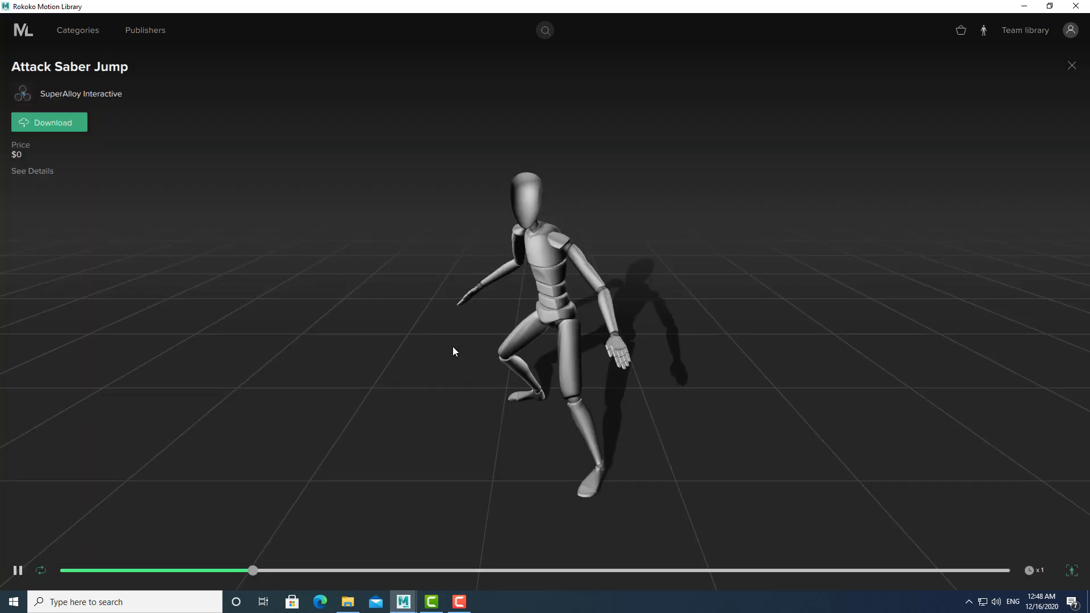
pyautogui.click(1070, 67)
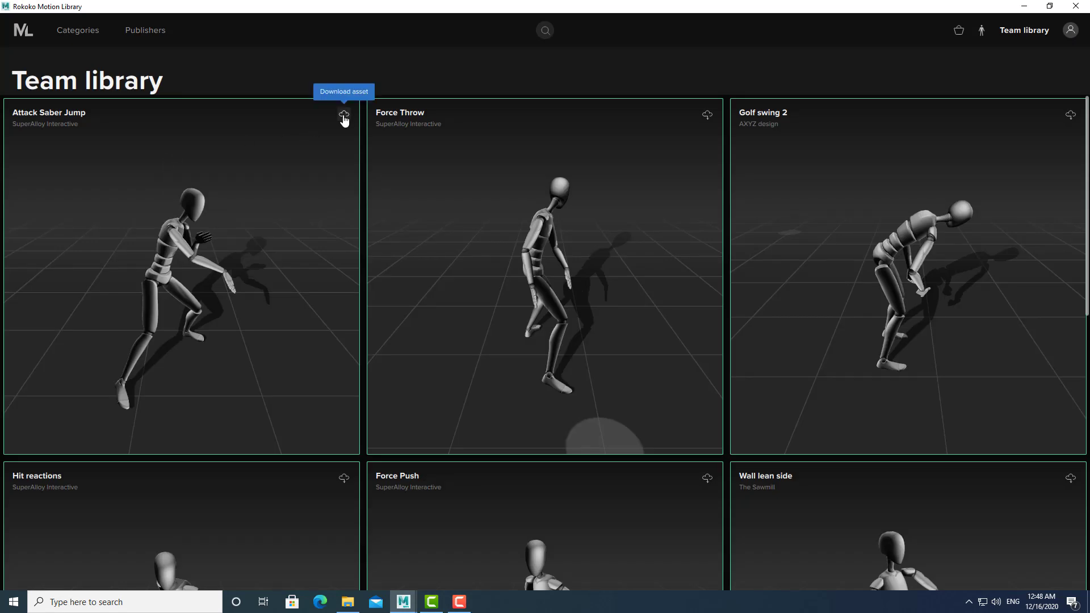
pyautogui.click(344, 116)
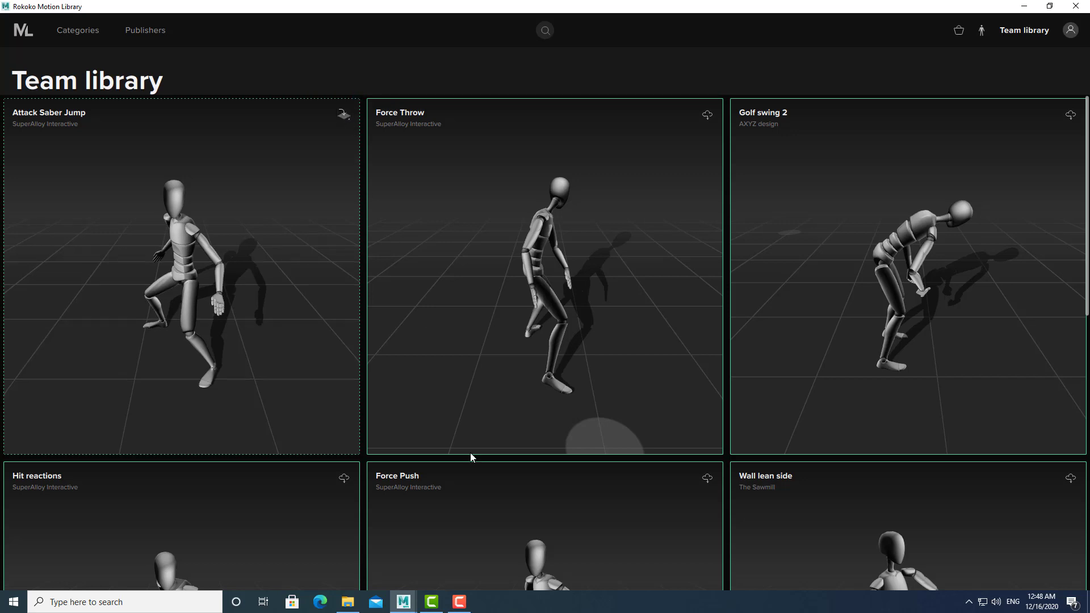
pyautogui.scroll(-4, 470, 451)
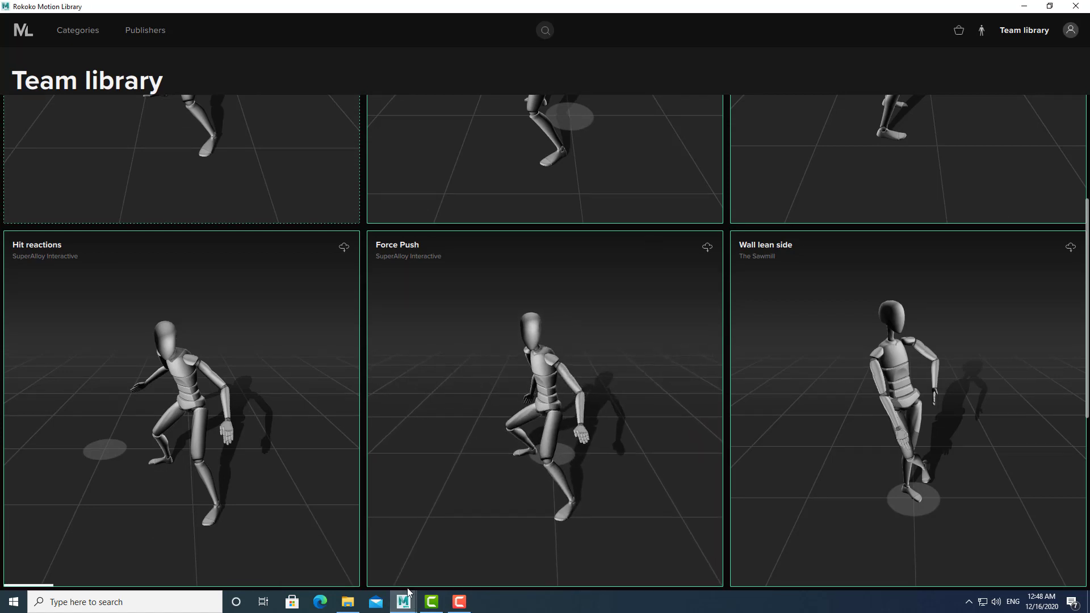
pyautogui.moveTo(408, 605)
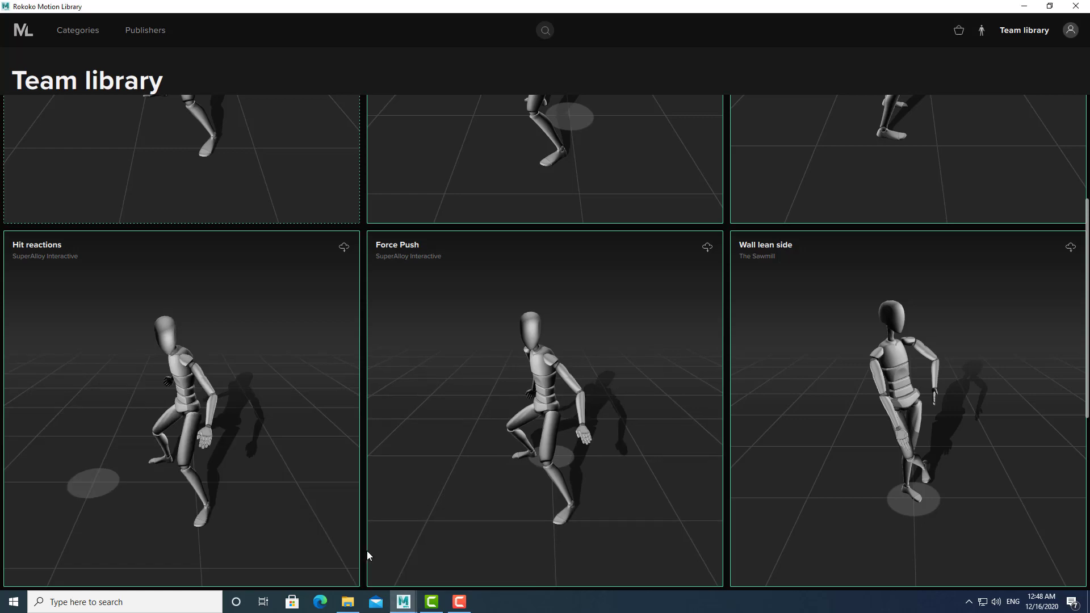
pyautogui.scroll(4, 366, 551)
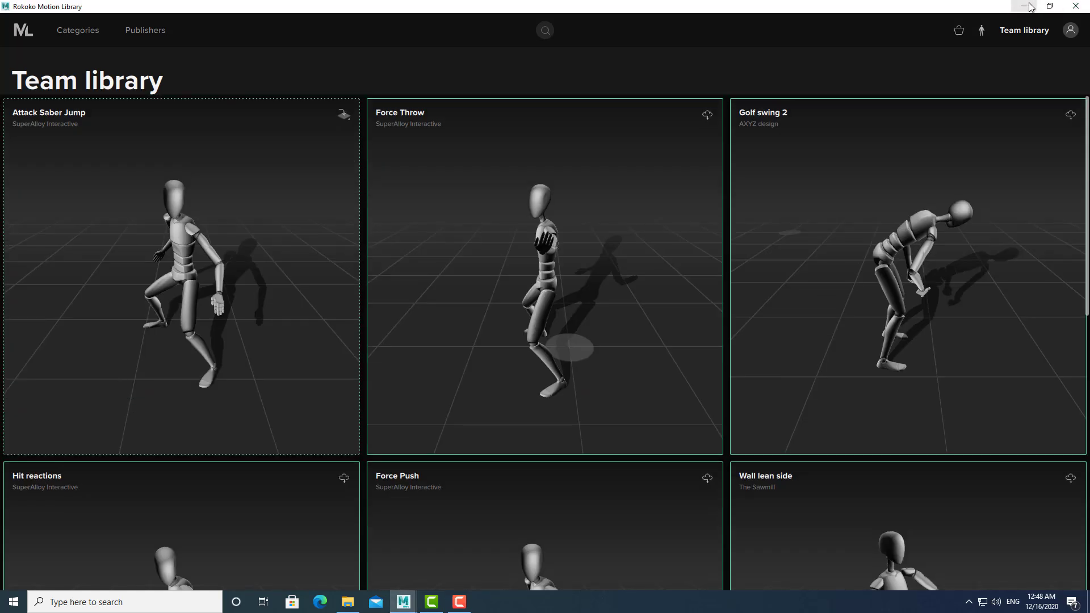
pyautogui.click(1028, 7)
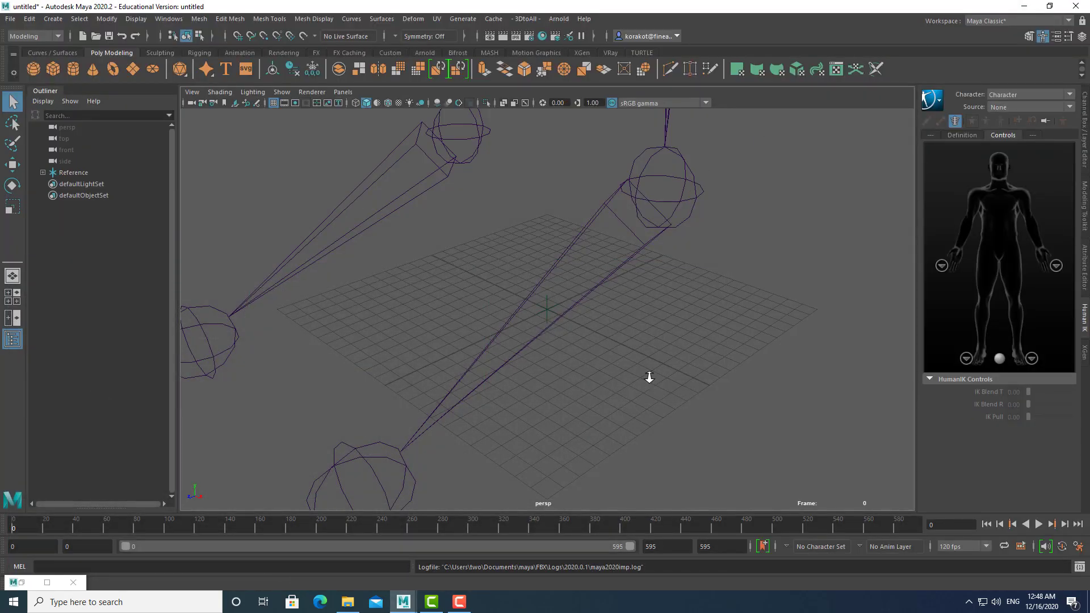
# - Select the imported Reference skeleton, play back and scrub its motion, and return to the first frame
pyautogui.scroll(-10, 649, 377)
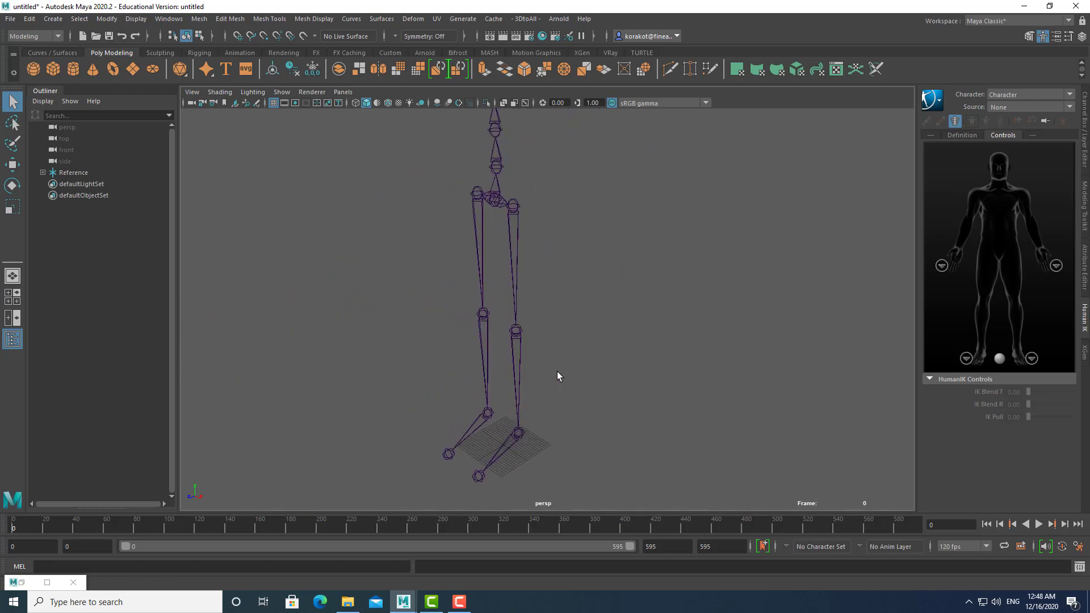
pyautogui.keyDown('alt'); pyautogui.moveTo(558, 376); pyautogui.dragTo(488, 267); pyautogui.keyUp('alt')
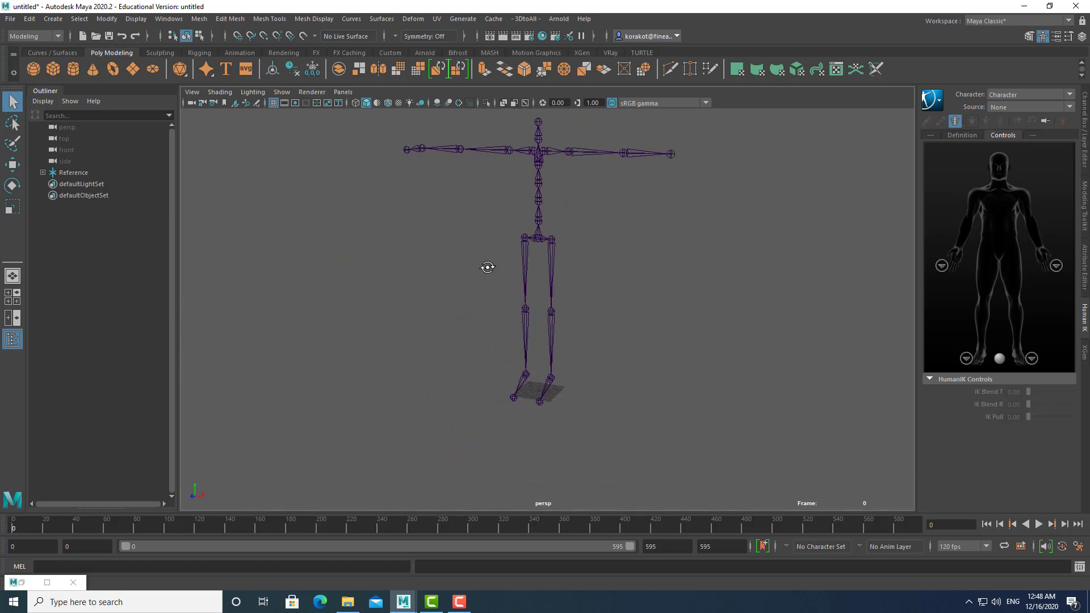
pyautogui.keyDown('alt'); pyautogui.moveTo(487, 268); pyautogui.dragTo(496, 285, button='middle'); pyautogui.keyUp('alt')
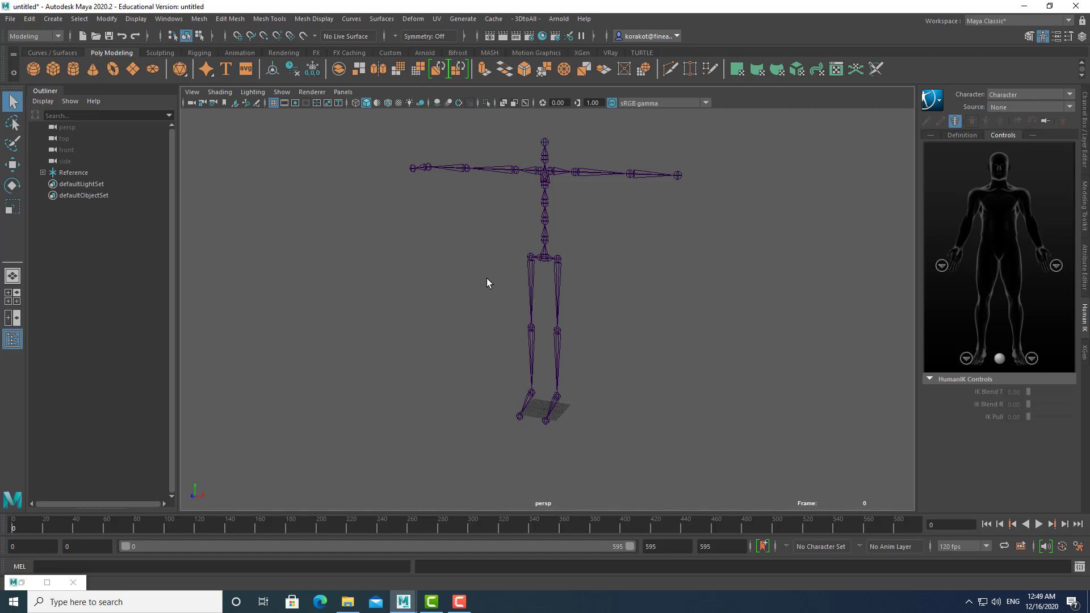
pyautogui.click(74, 173)
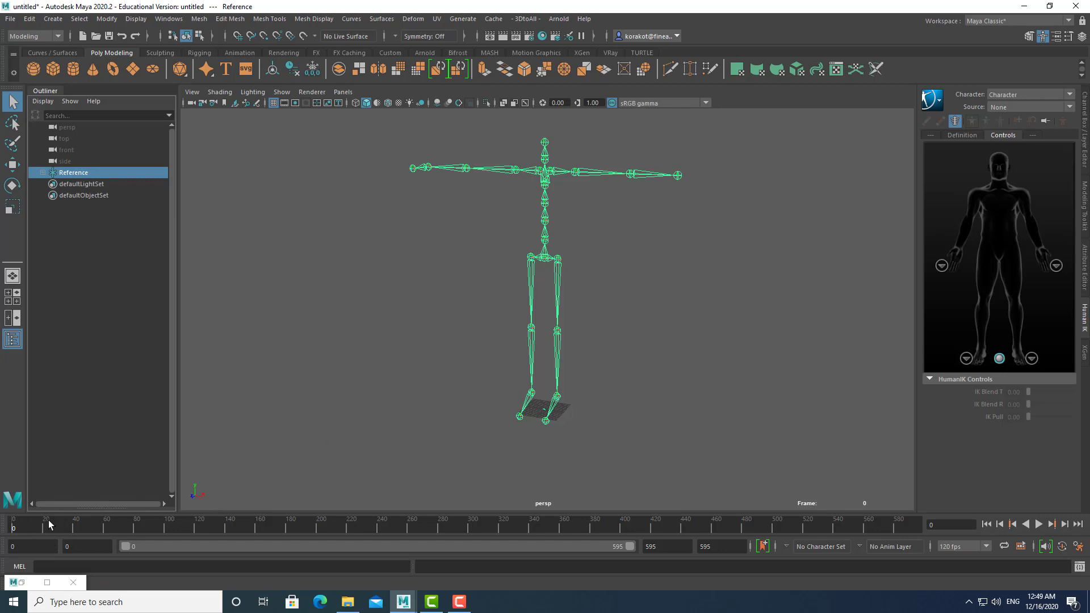
pyautogui.hotkey('alt', 'v')
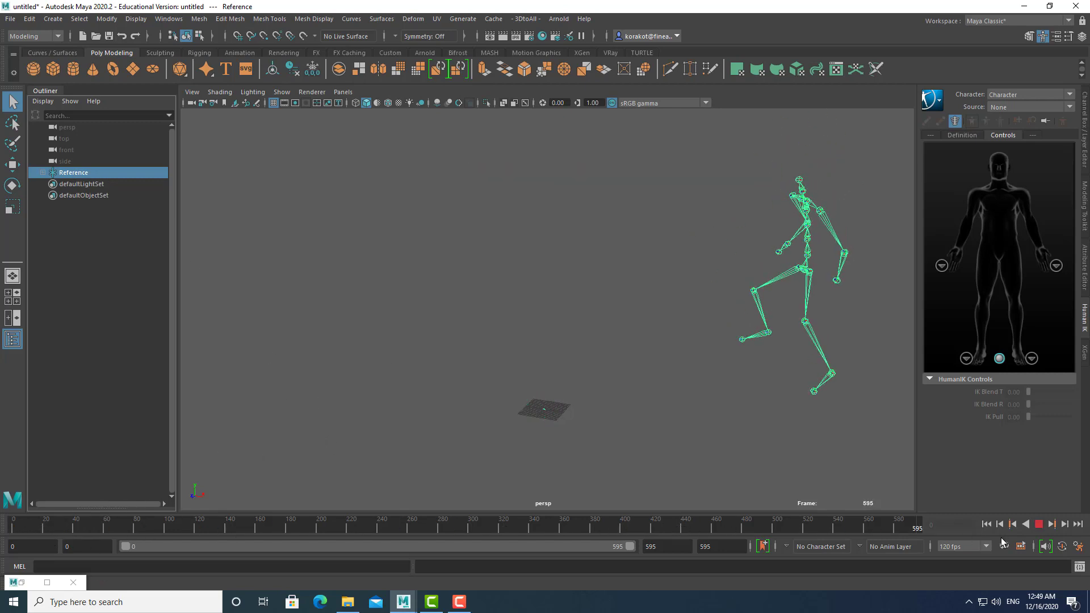
pyautogui.click(986, 524)
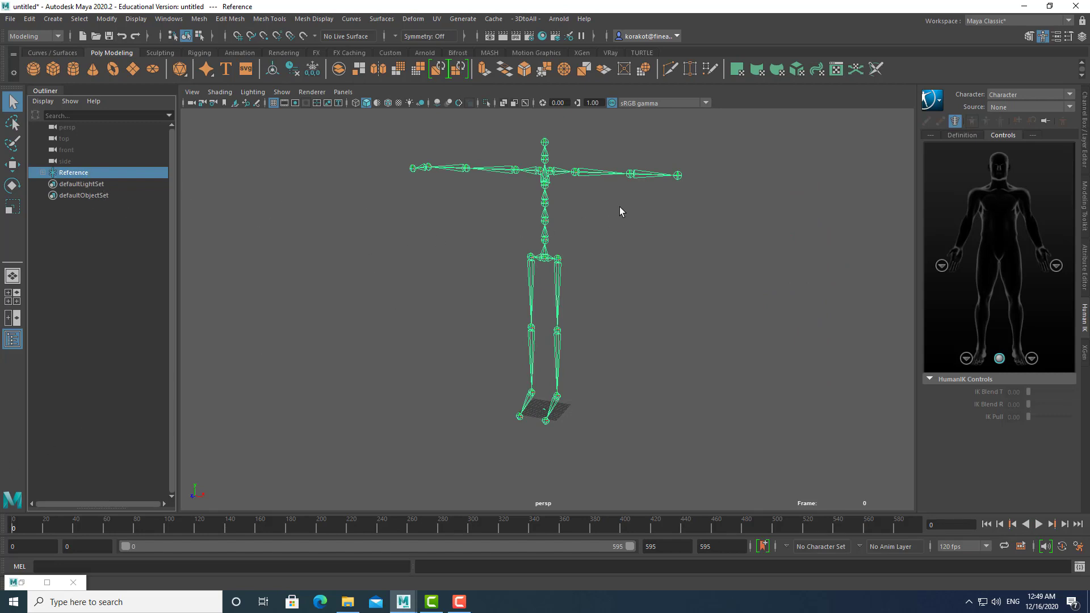
pyautogui.keyDown('alt'); pyautogui.moveTo(577, 247); pyautogui.dragTo(599, 268); pyautogui.keyUp('alt')
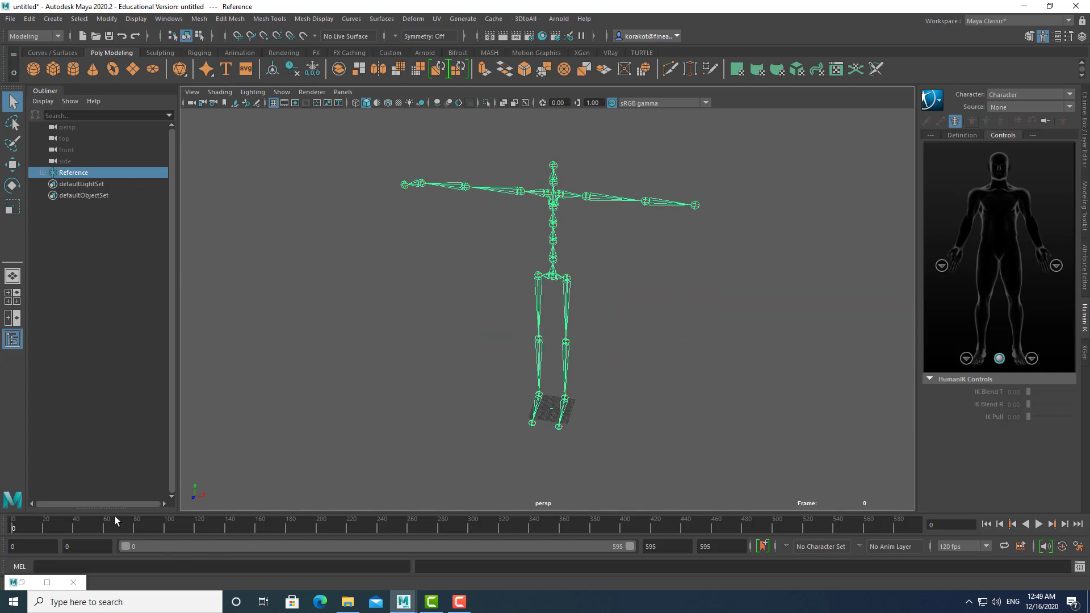
pyautogui.moveTo(115, 516); pyautogui.dragTo(12, 521)
pyautogui.keyDown('alt'); pyautogui.moveTo(568, 311); pyautogui.dragTo(522, 298); pyautogui.keyUp('alt')
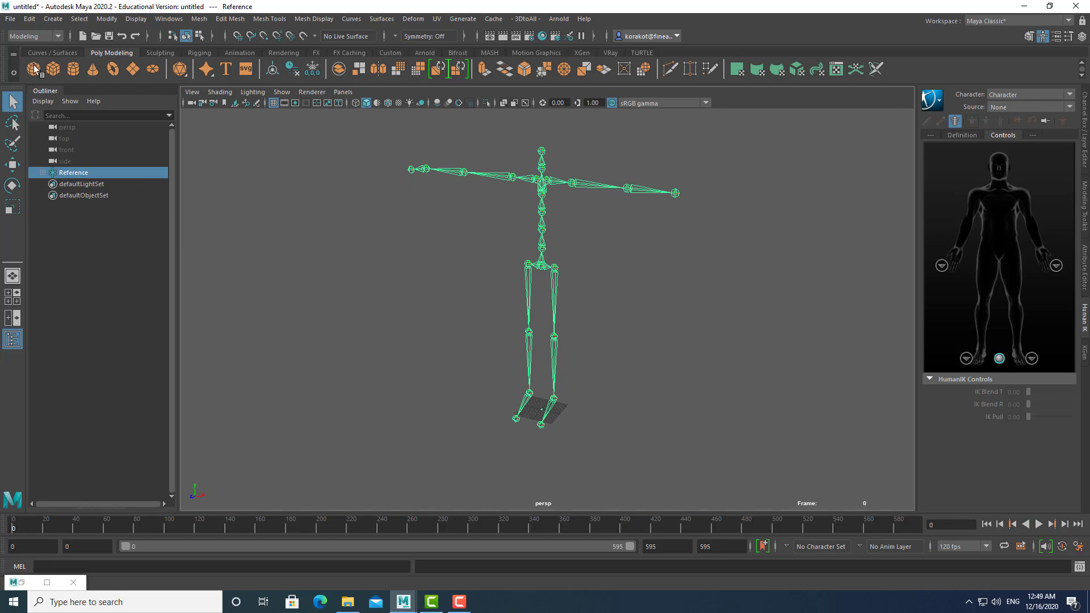
# - Save the scene as a Maya ASCII file named attackjump in the mocap\motionlibary folder
pyautogui.click(10, 18)
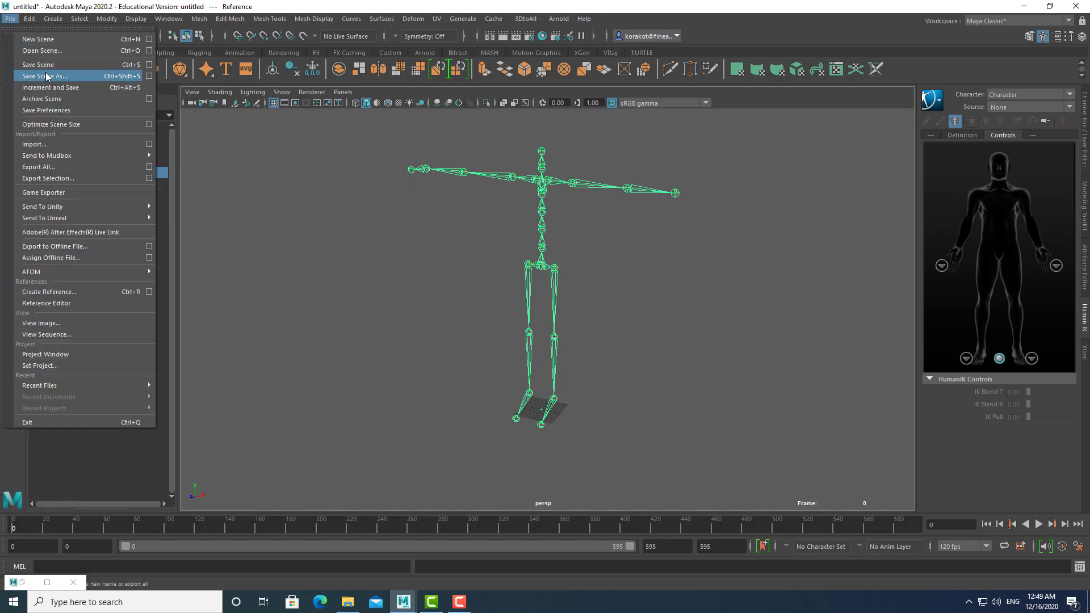
pyautogui.click(46, 77)
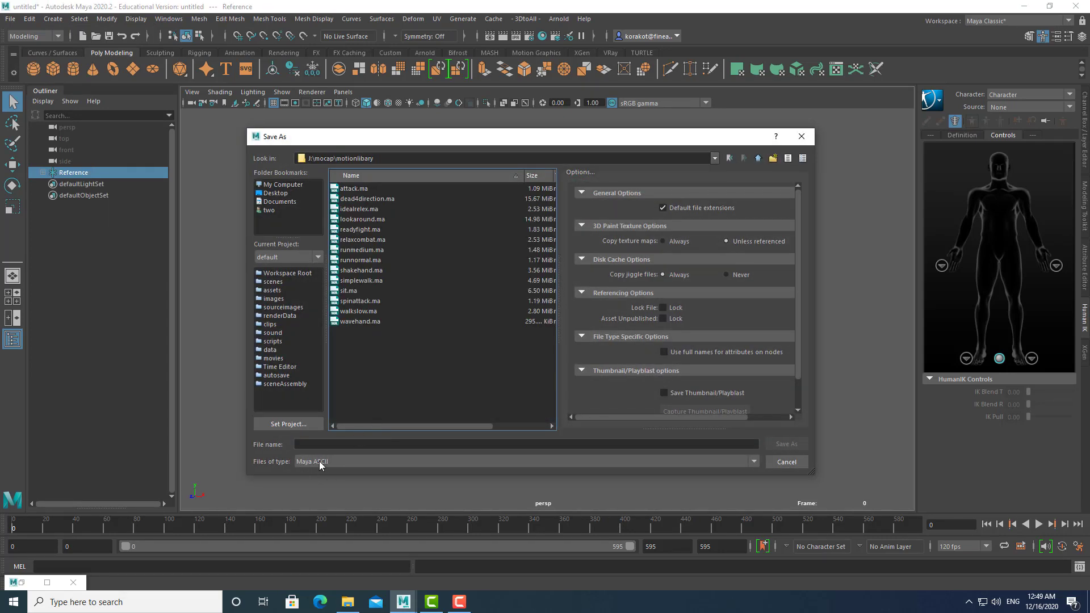
pyautogui.click(342, 443)
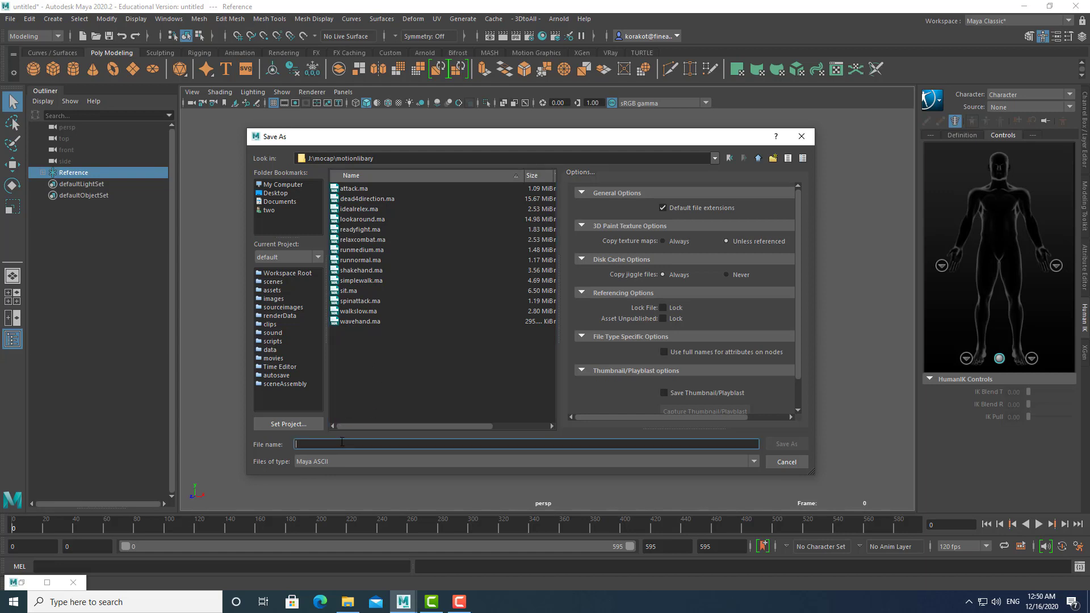
pyautogui.write('m')
pyautogui.press('BackSpace')
pyautogui.write('atta')
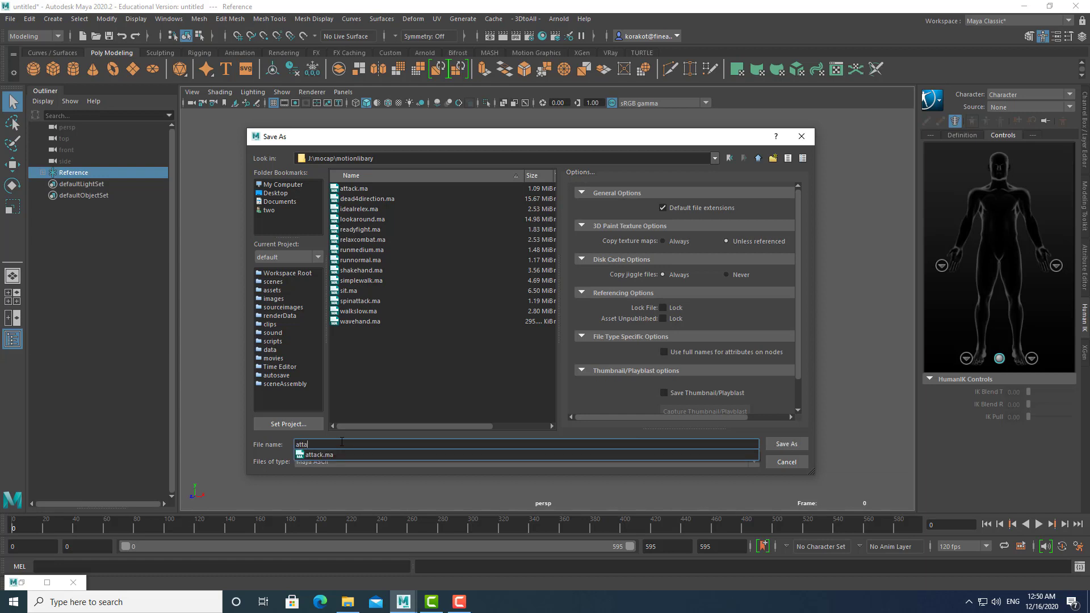
pyautogui.write('ckja')
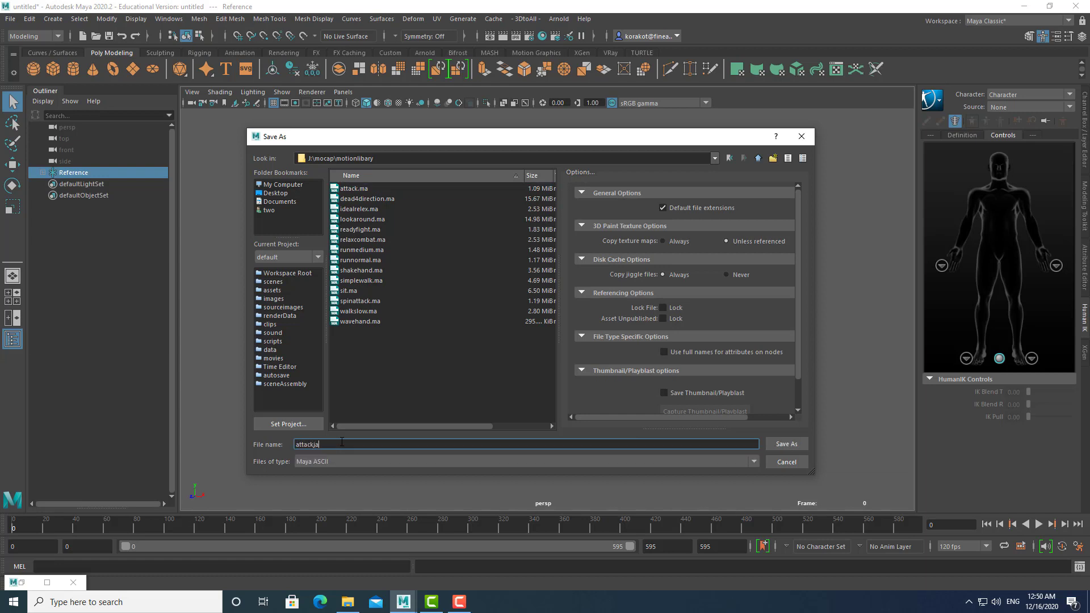
pyautogui.write('mp')
pyautogui.press('Return')
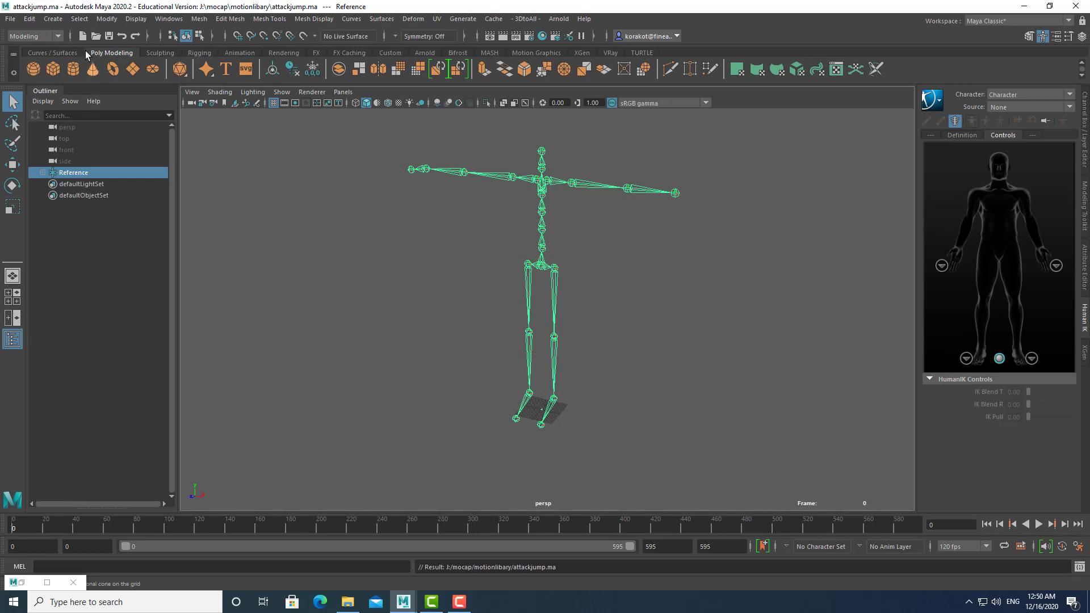
# - Start a new empty scene and switch back to the Rokoko Motion Library window
pyautogui.click(14, 19)
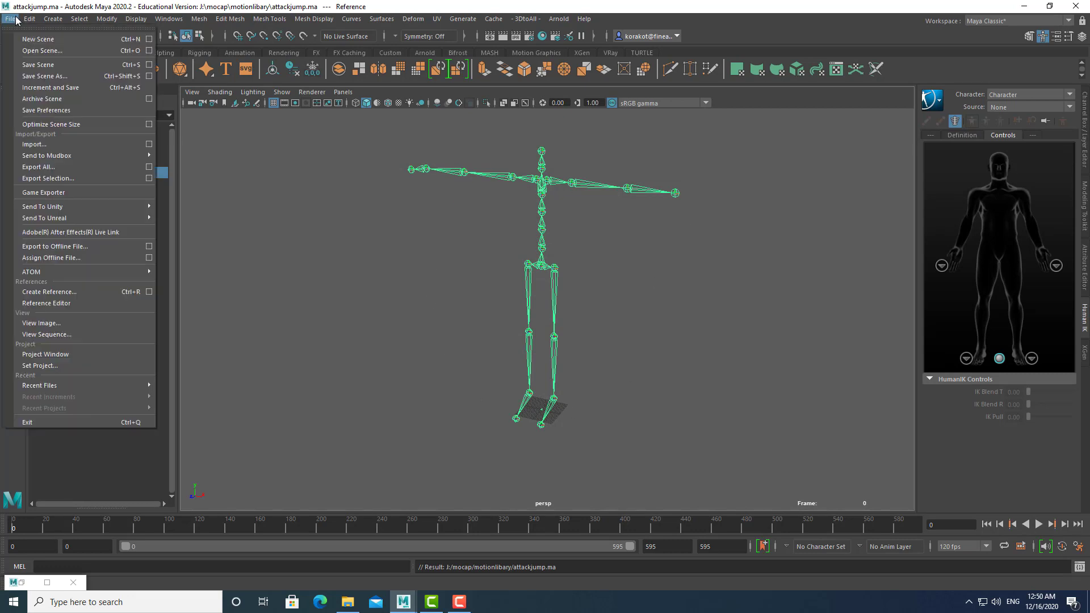
pyautogui.click(31, 40)
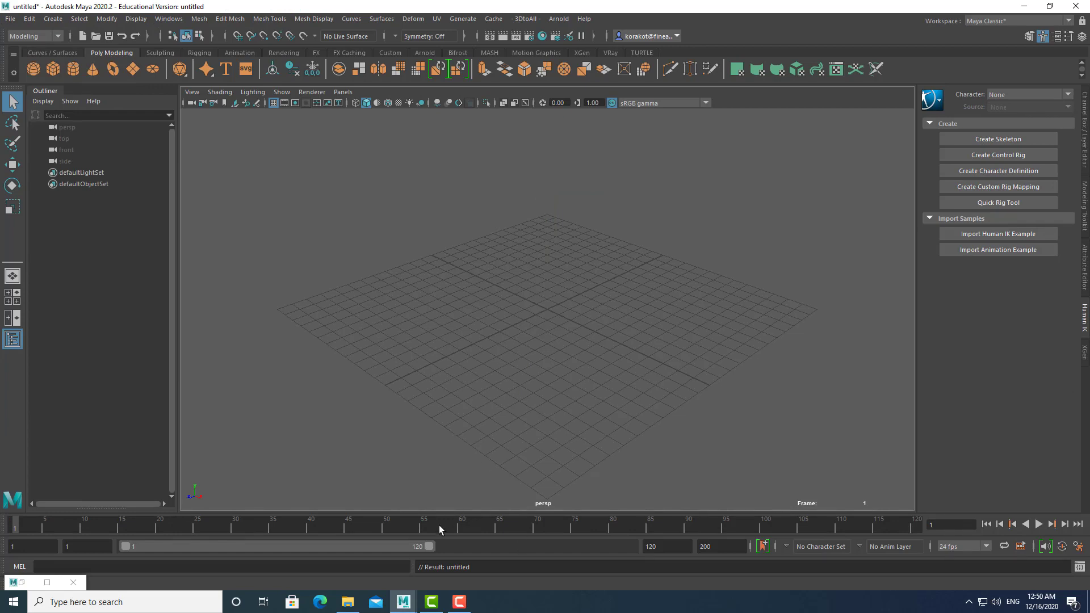
pyautogui.click(404, 603)
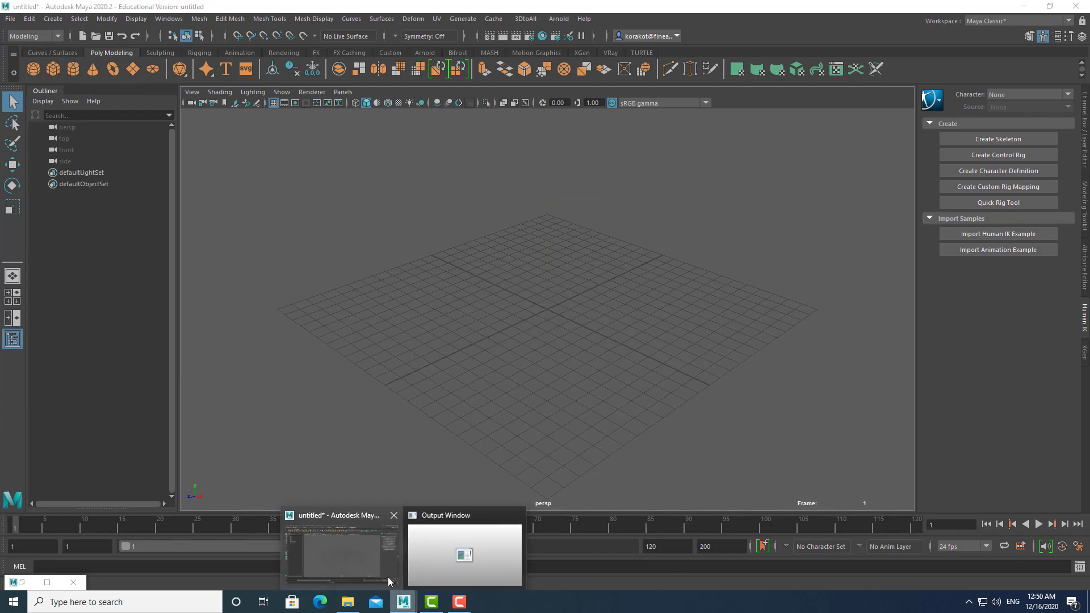
pyautogui.click(371, 565)
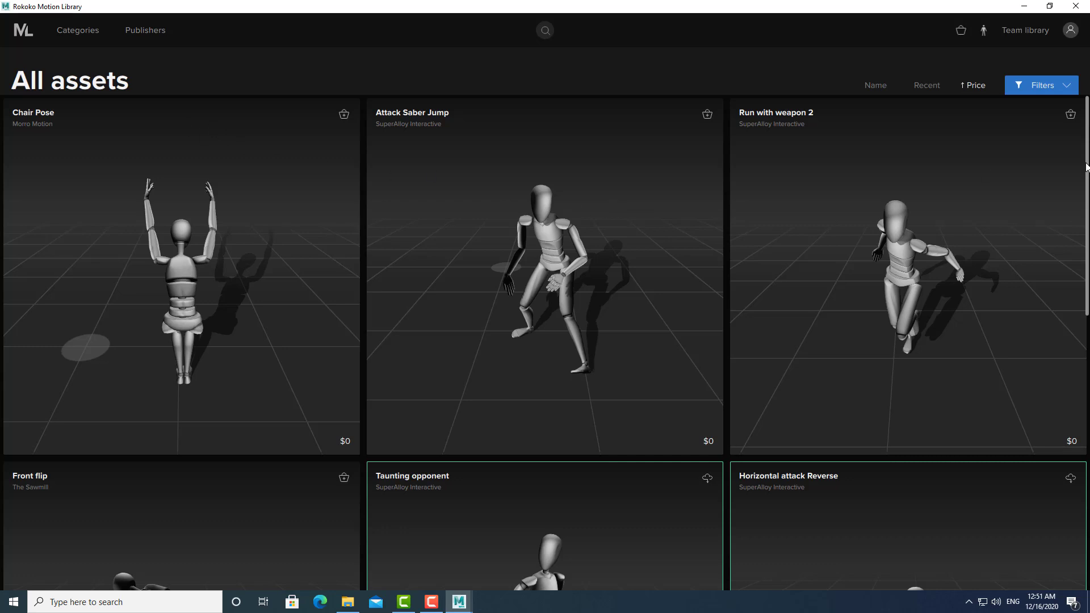
# - Open the $0 Loading Pistol motion by Centroid on page 5 of all assets and add it to the cart
pyautogui.moveTo(1088, 168); pyautogui.dragTo(1087, 452)
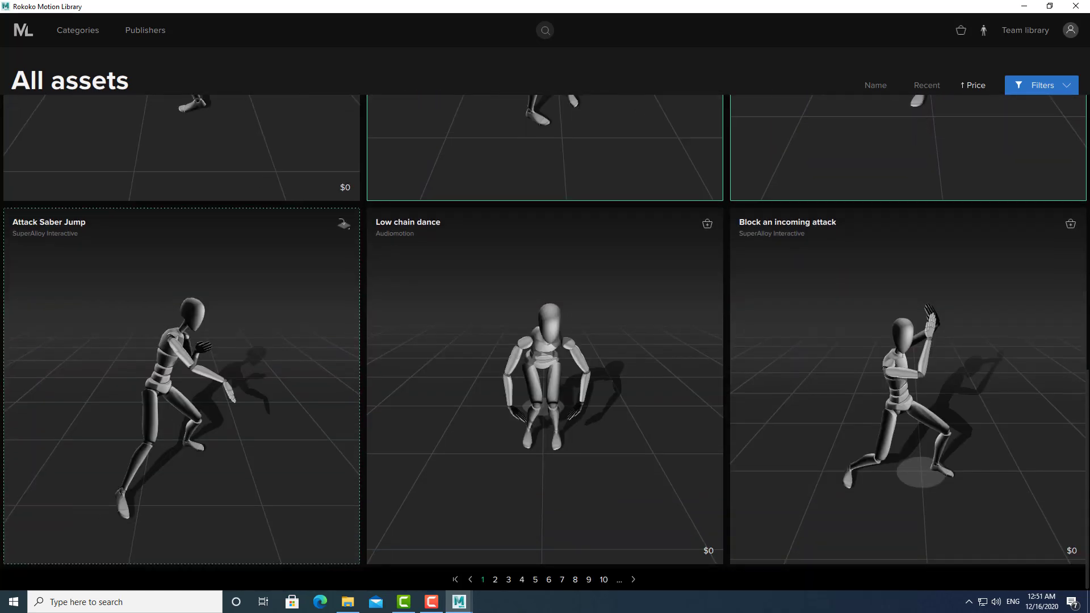
pyautogui.click(535, 584)
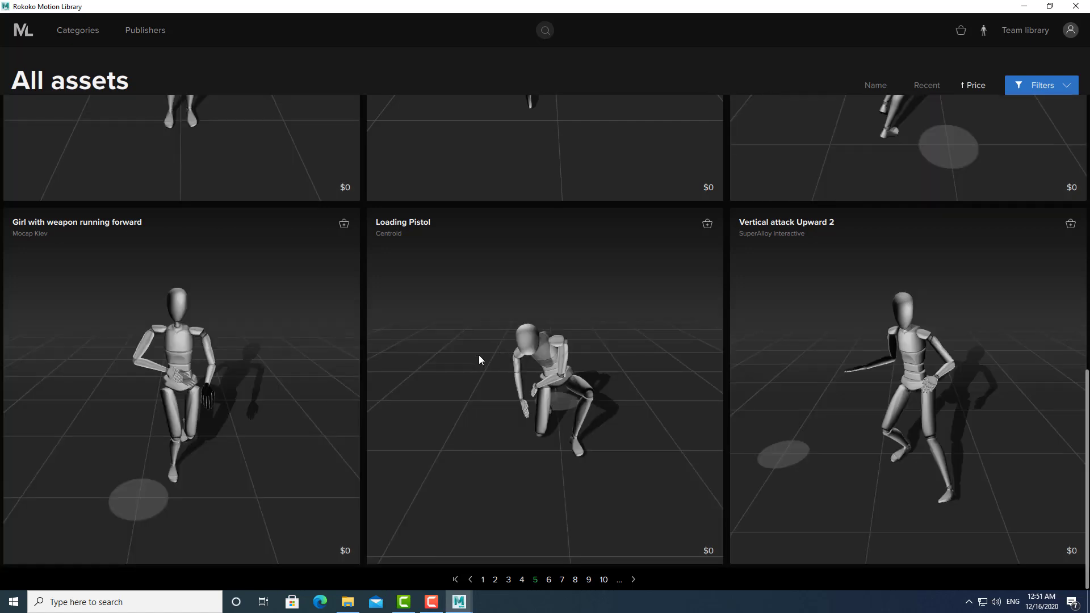
pyautogui.click(539, 369)
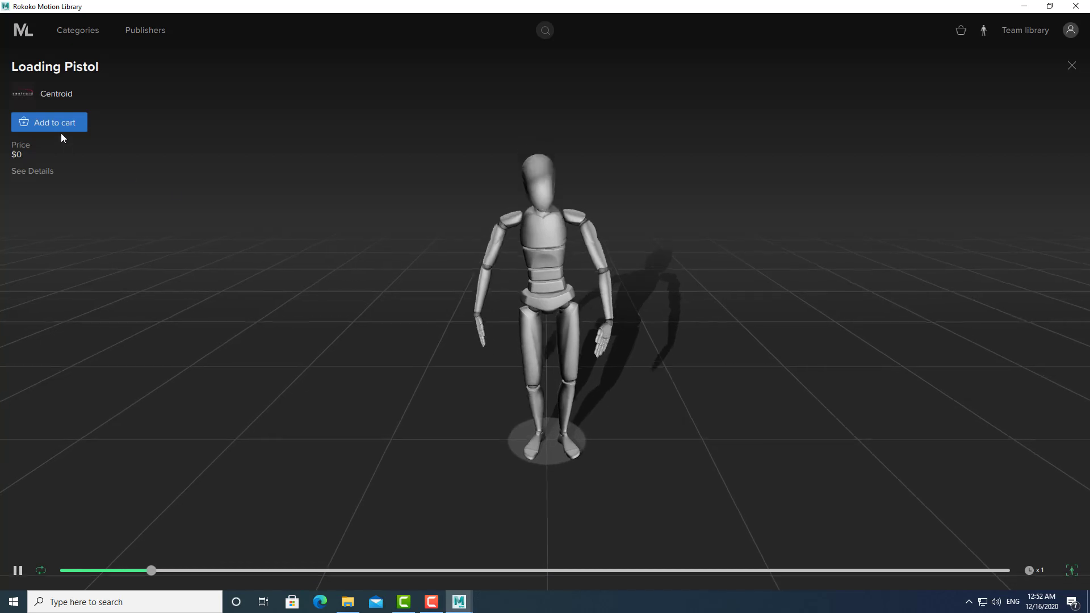
pyautogui.click(61, 130)
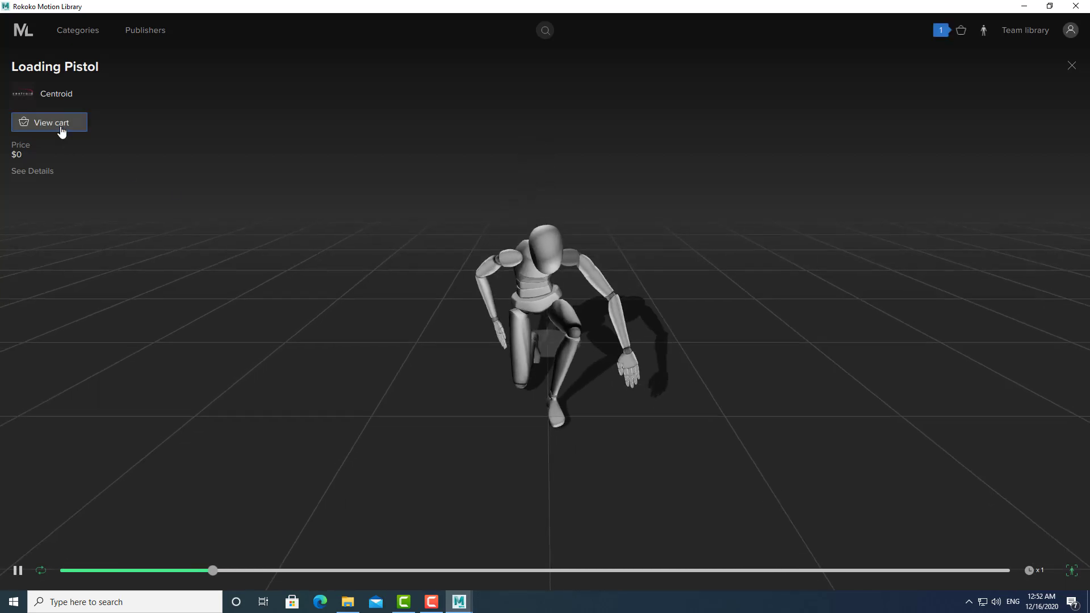
# - Confirm the order for Loading Pistol in the shopping cart and check out
pyautogui.click(960, 33)
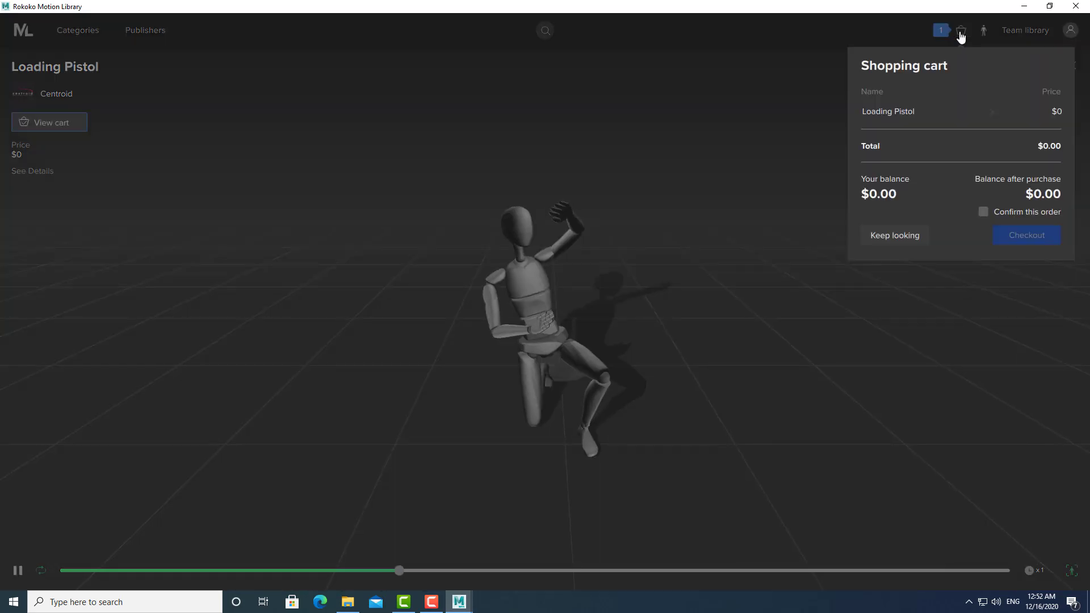
pyautogui.click(984, 211)
pyautogui.click(1006, 234)
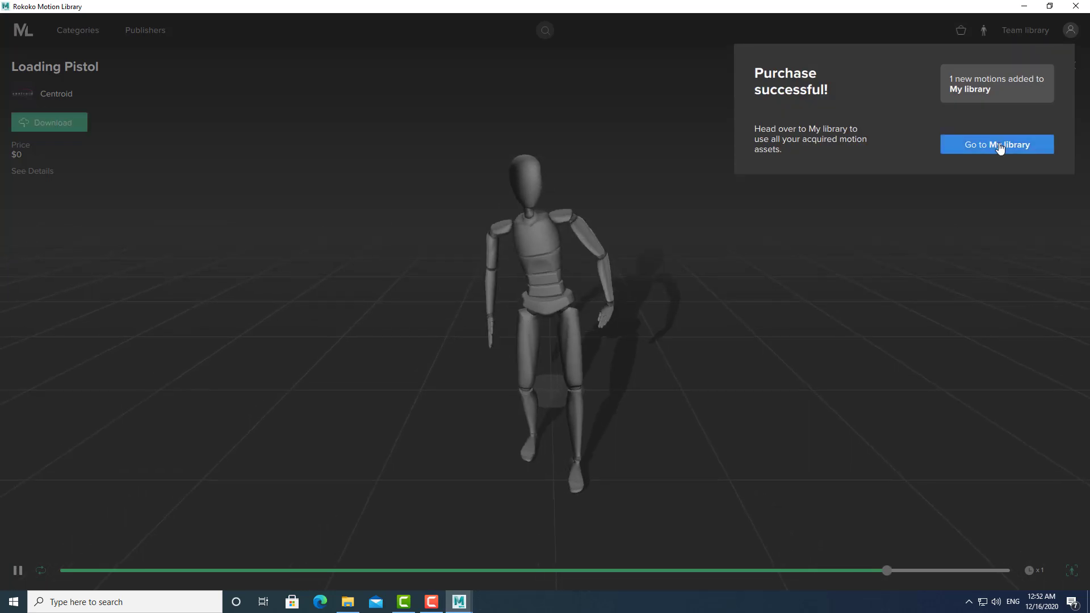
# - Download Loading Pistol from the team library, load it into the scene and return to the main Maya window
pyautogui.click(1000, 148)
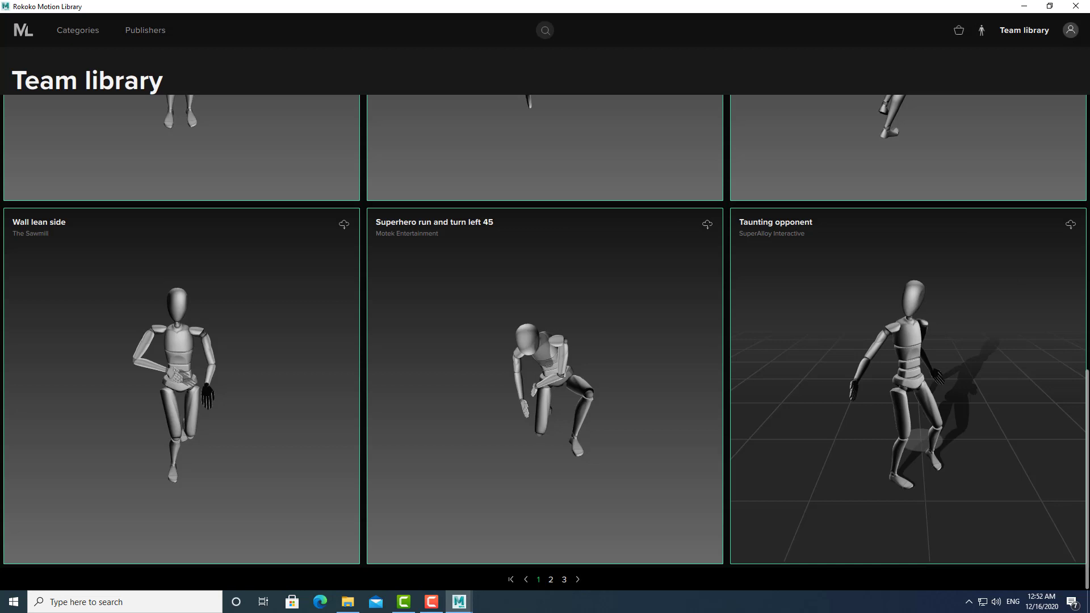
pyautogui.scroll(10, 1047, 187)
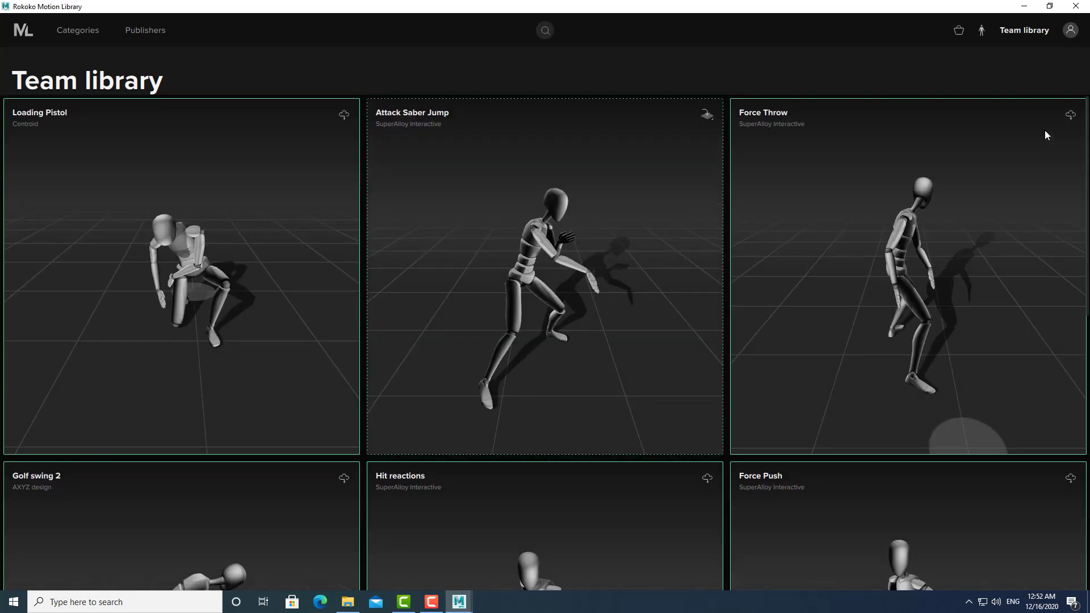
pyautogui.click(345, 116)
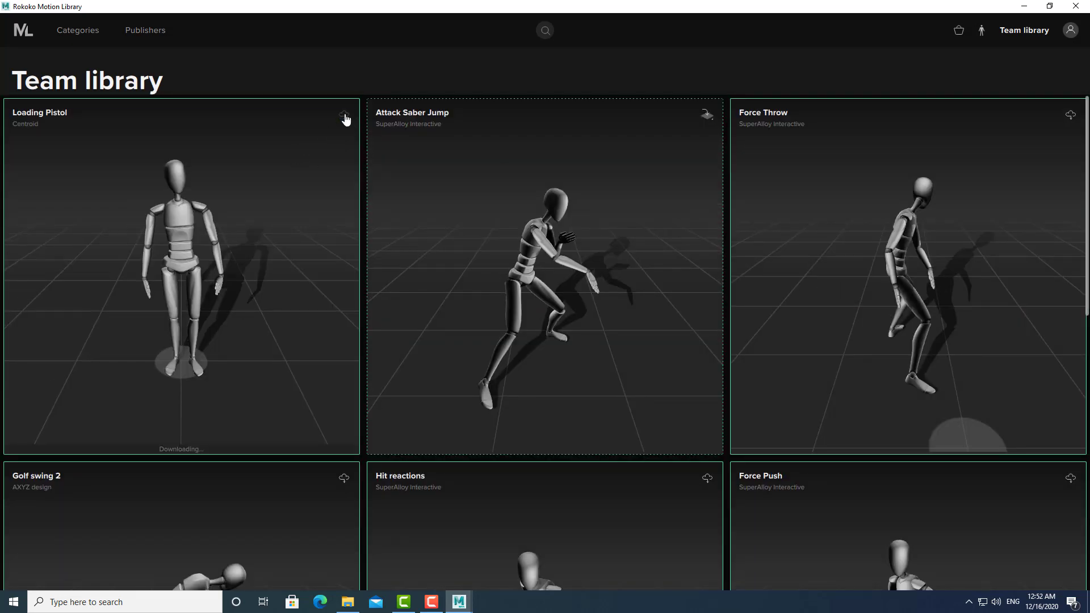
pyautogui.scroll(-4, 163, 403)
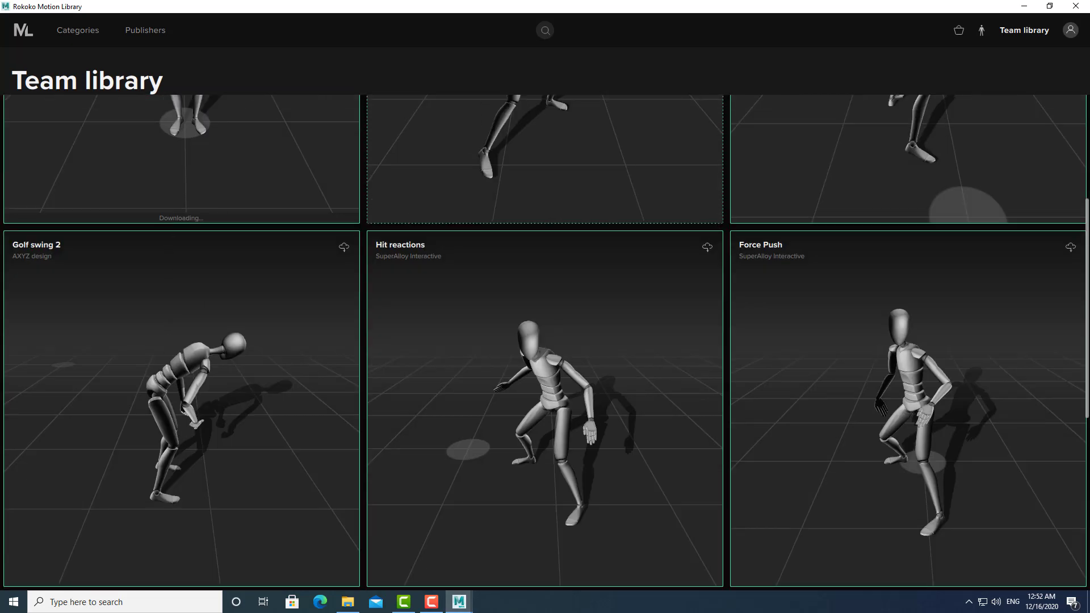
pyautogui.scroll(4, 1088, 236)
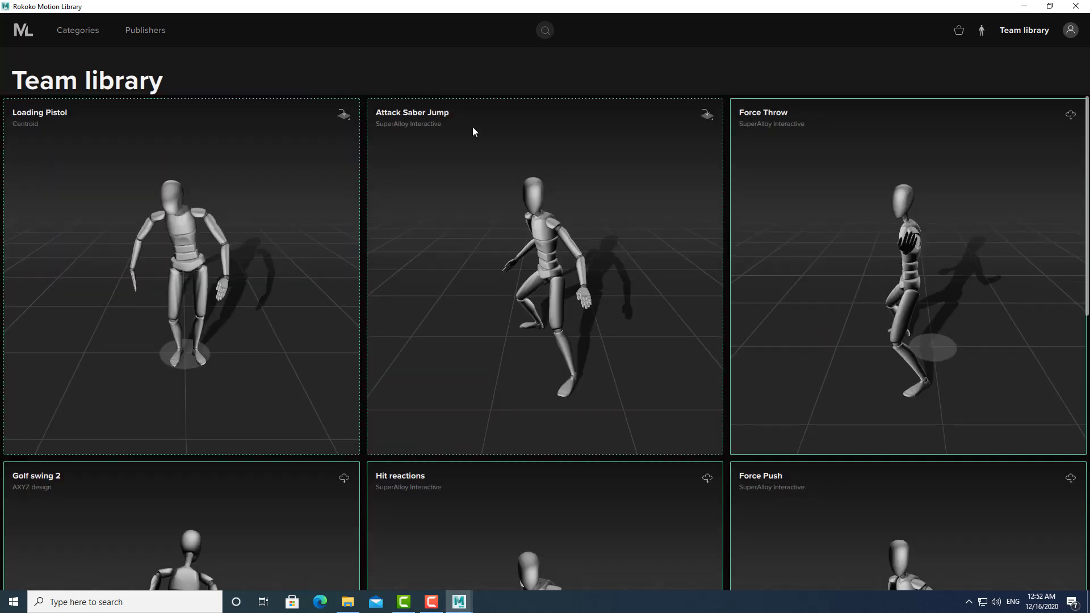
pyautogui.click(345, 116)
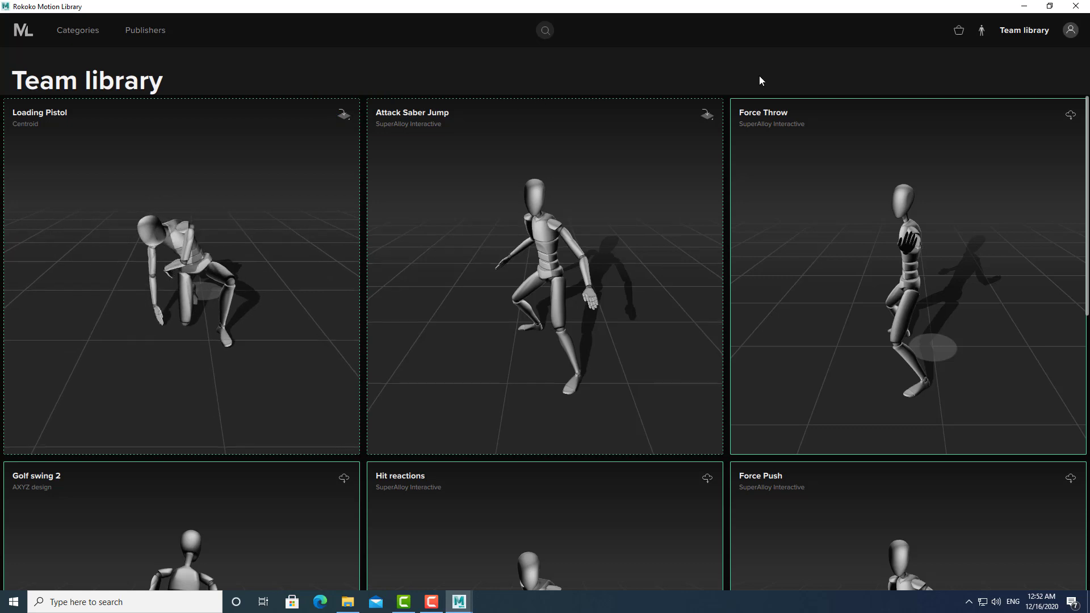
pyautogui.click(1023, 6)
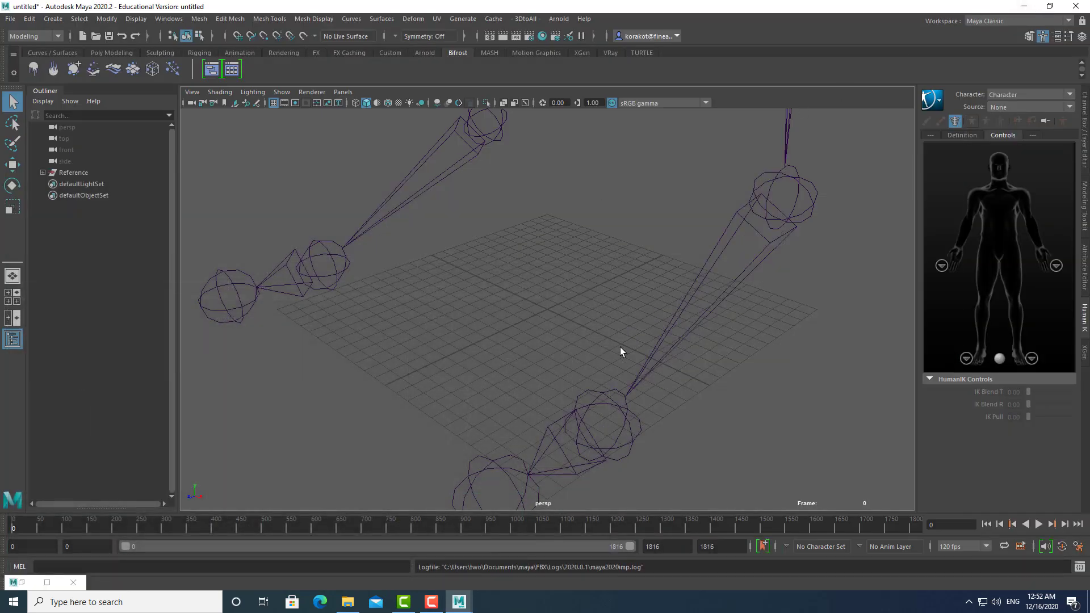
# - Select the imported Reference skeleton, examine it from several angles, and play back part of its motion
pyautogui.scroll(-5, 391, 164)
pyautogui.keyDown('alt'); pyautogui.moveTo(391, 165); pyautogui.dragTo(451, 328); pyautogui.keyUp('alt')
pyautogui.press('f')
pyautogui.click(81, 173)
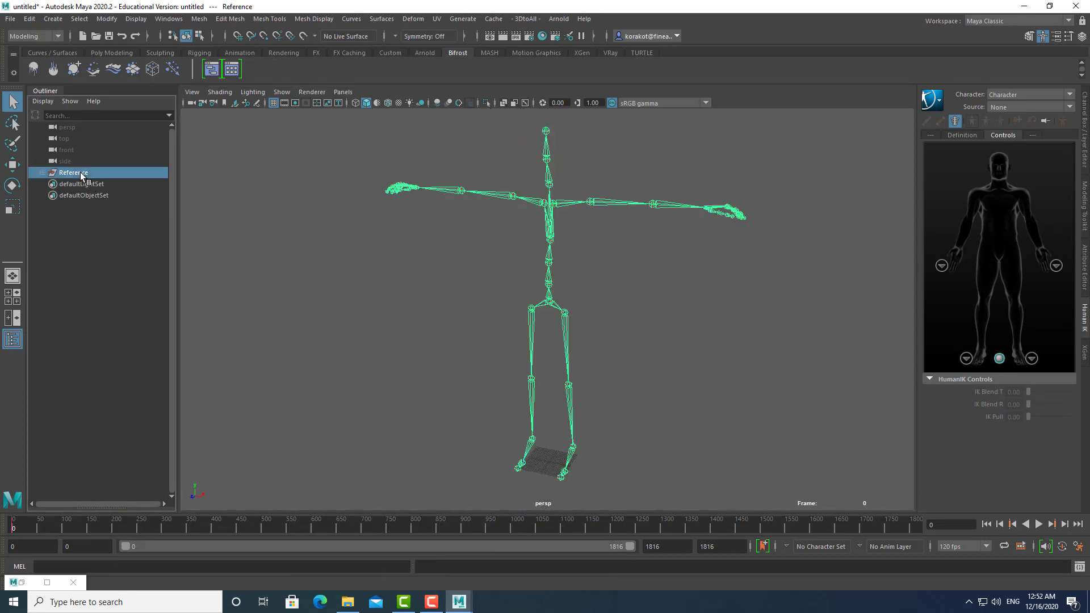
pyautogui.moveTo(433, 292)
pyautogui.keyDown('alt'); pyautogui.mouseDown()
pyautogui.moveTo(624, 295)
pyautogui.moveTo(414, 287)
pyautogui.moveTo(445, 304)
pyautogui.mouseUp(); pyautogui.keyUp('alt')
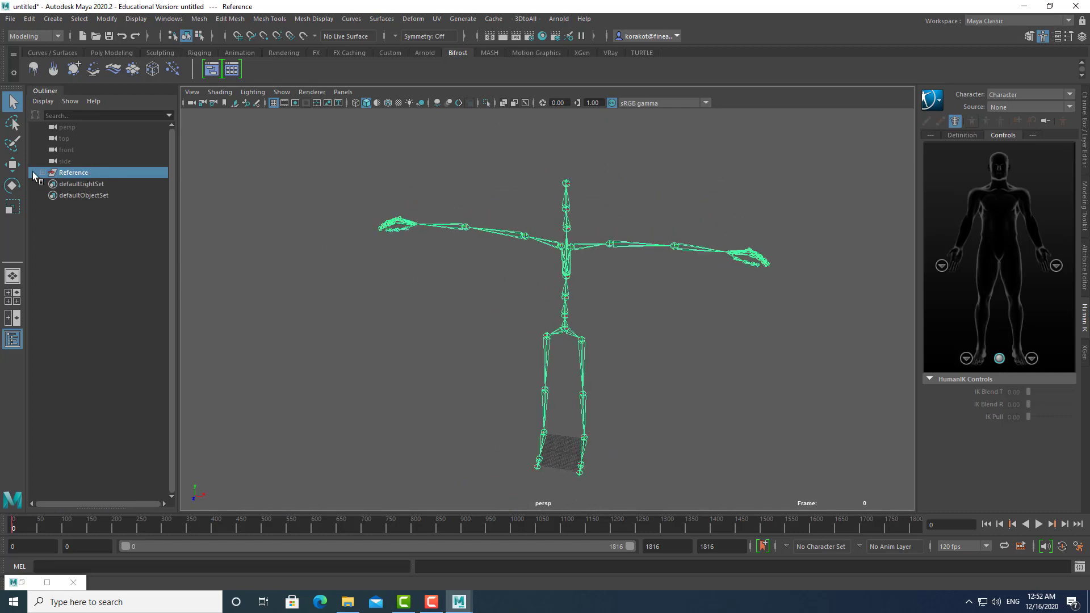
pyautogui.keyDown('alt'); pyautogui.moveTo(369, 305); pyautogui.dragTo(330, 284); pyautogui.keyUp('alt')
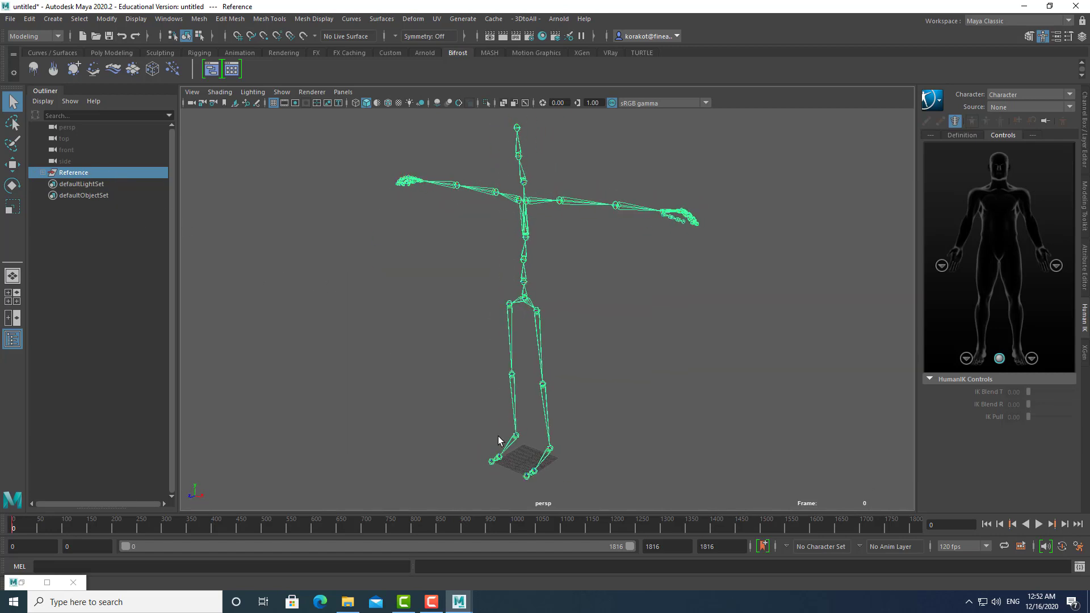
pyautogui.moveTo(507, 313)
pyautogui.keyDown('alt'); pyautogui.mouseDown()
pyautogui.moveTo(479, 315)
pyautogui.moveTo(523, 316)
pyautogui.mouseUp(); pyautogui.keyUp('alt')
pyautogui.click(187, 525)
pyautogui.hotkey('alt', 'v')
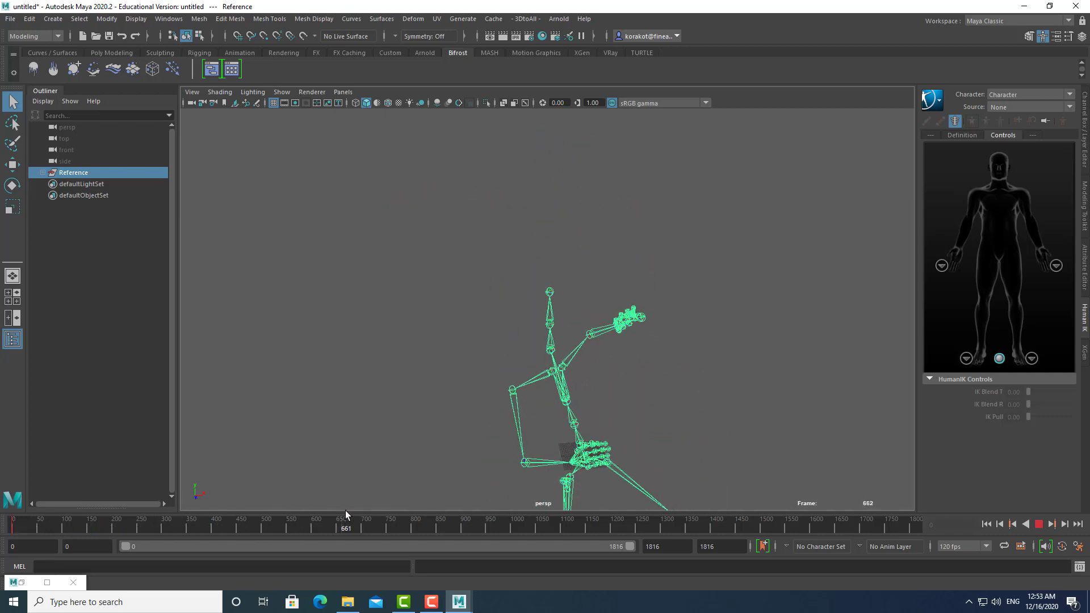
pyautogui.hotkey('alt', 'v')
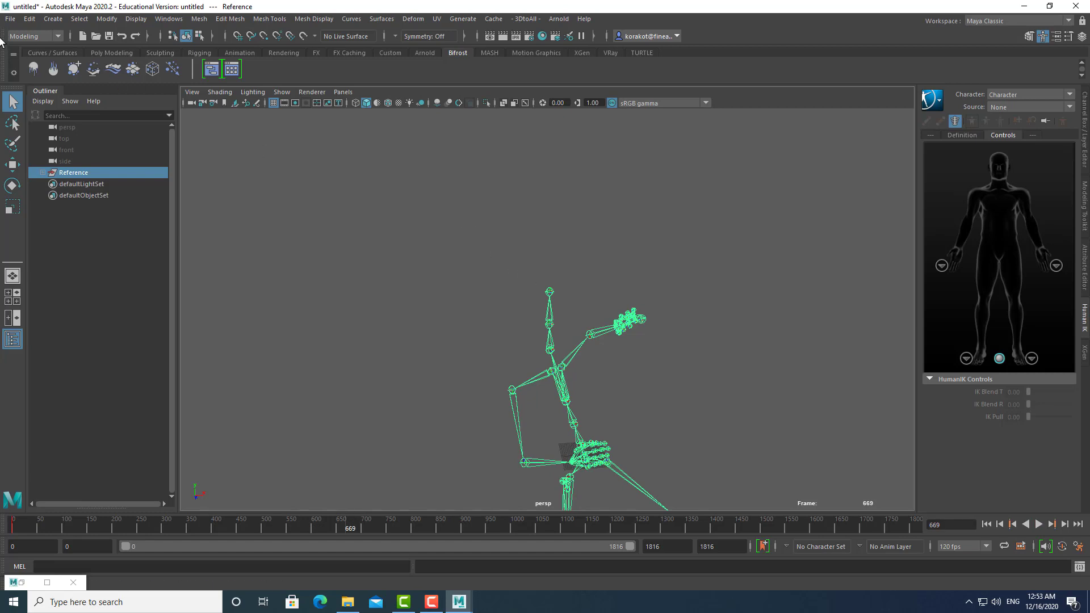
pyautogui.click(10, 18)
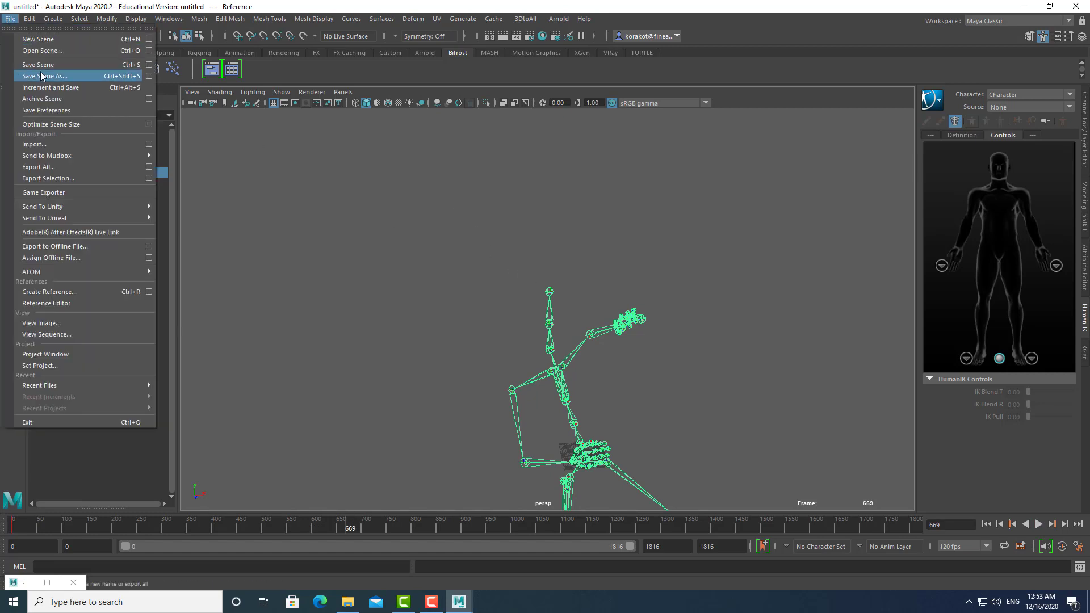
pyautogui.click(438, 238)
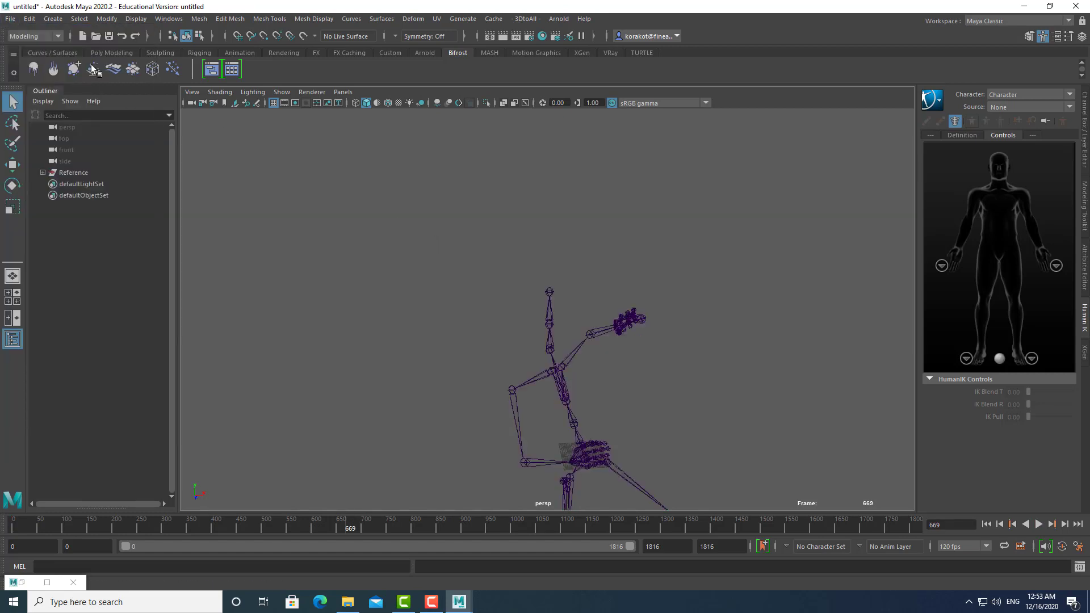
pyautogui.click(10, 18)
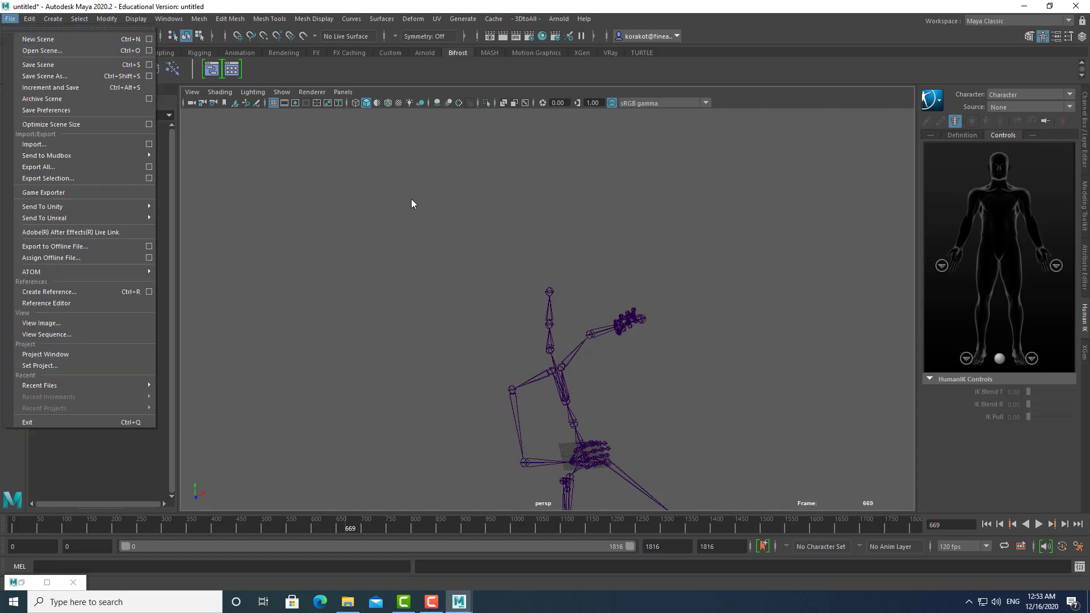
pyautogui.click(574, 326)
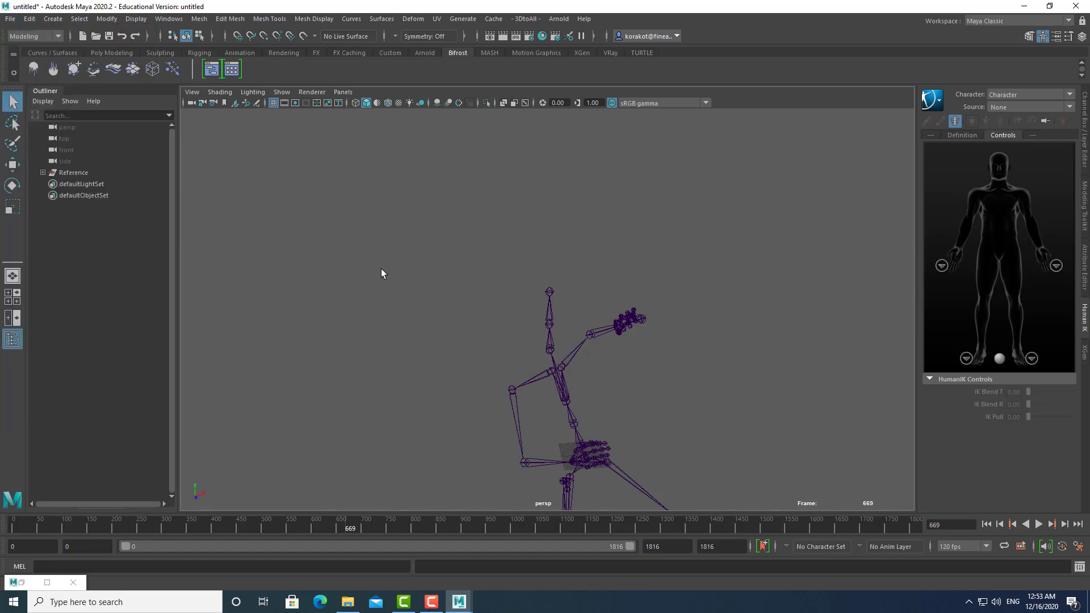
# - Open relaxcombat.ma without saving the current scene, select its Reference skeleton and inspect the pose at frame 0
pyautogui.click(10, 18)
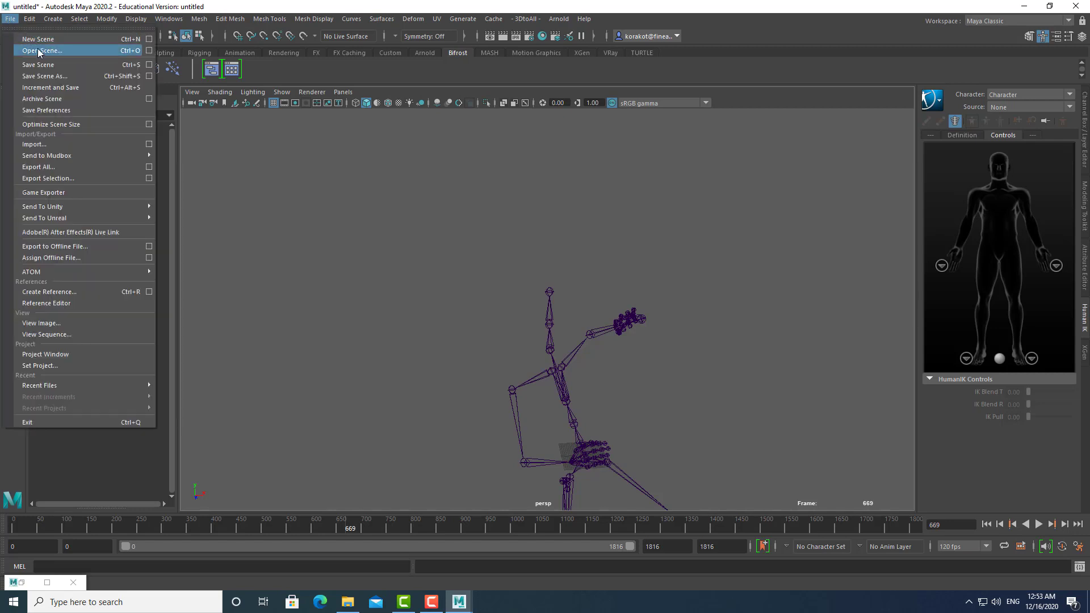
pyautogui.click(39, 51)
pyautogui.click(295, 184)
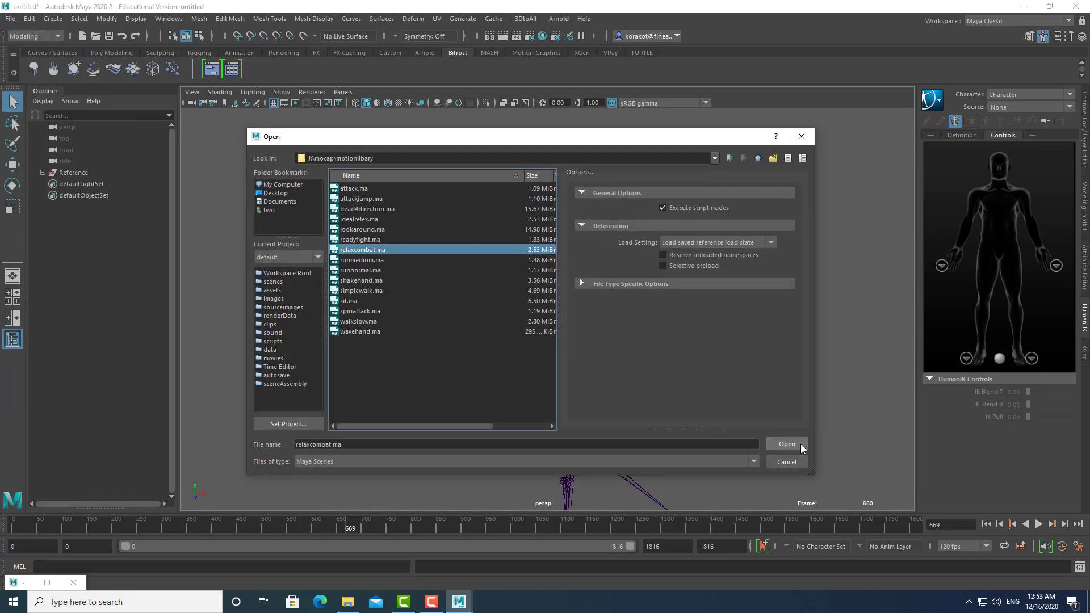
pyautogui.click(786, 443)
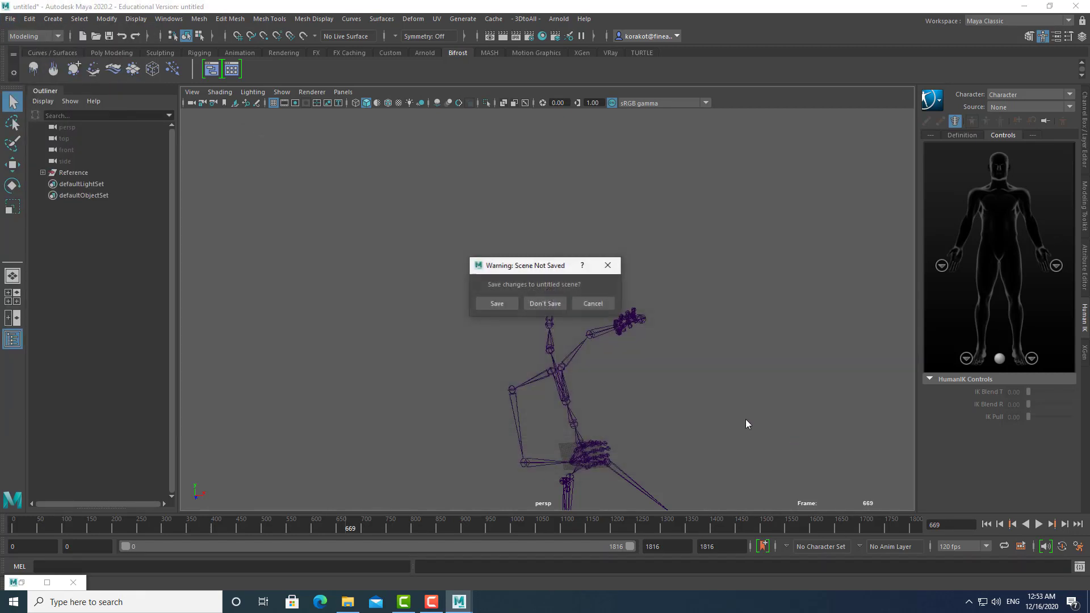
pyautogui.click(555, 306)
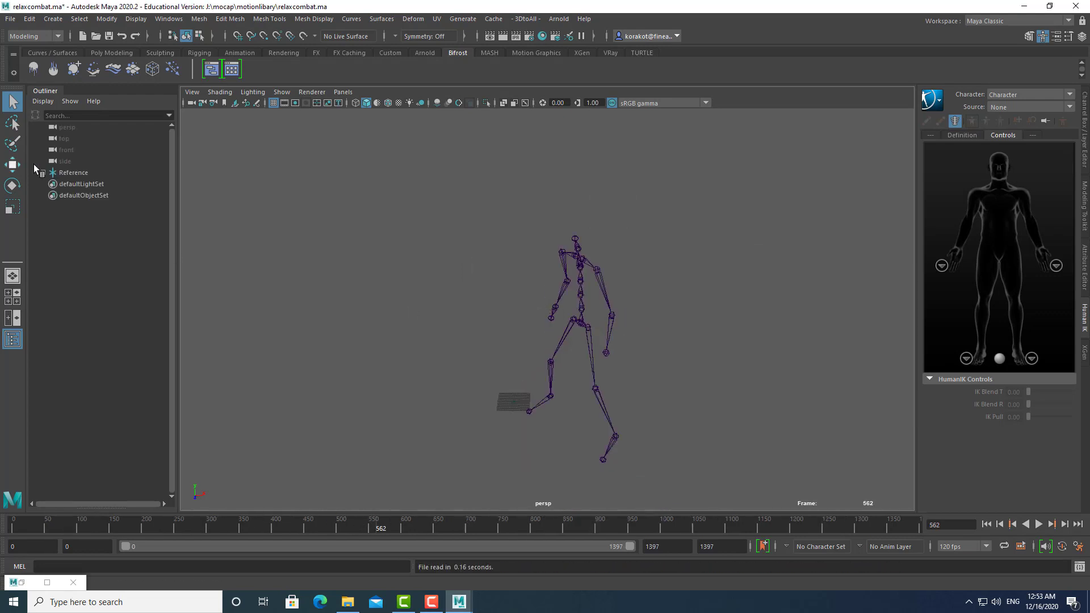
pyautogui.click(69, 173)
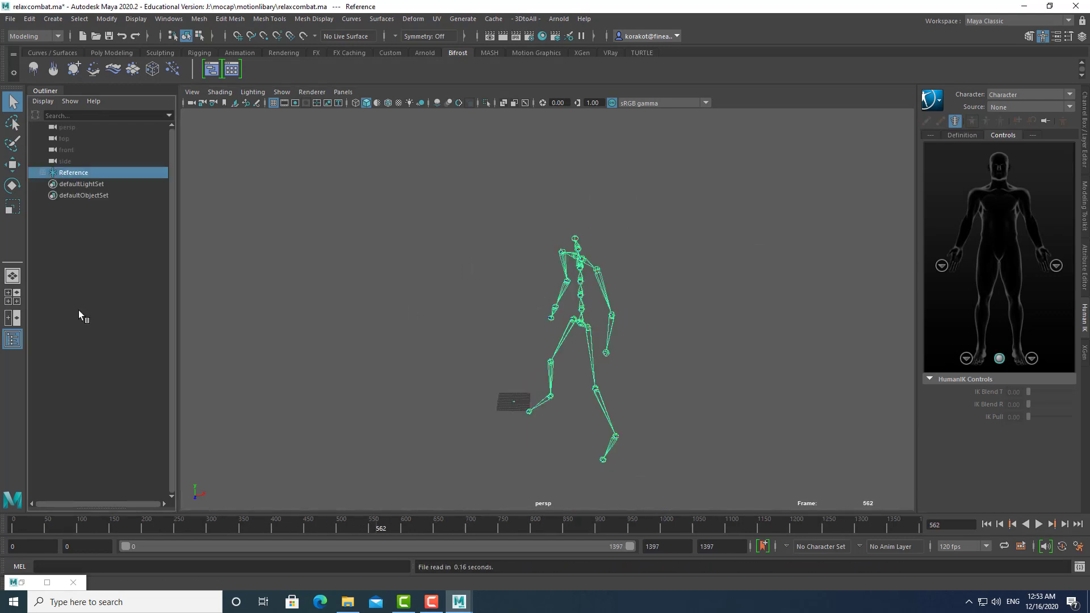
pyautogui.click(13, 528)
pyautogui.keyDown('alt'); pyautogui.moveTo(448, 319); pyautogui.dragTo(220, 194); pyautogui.keyUp('alt')
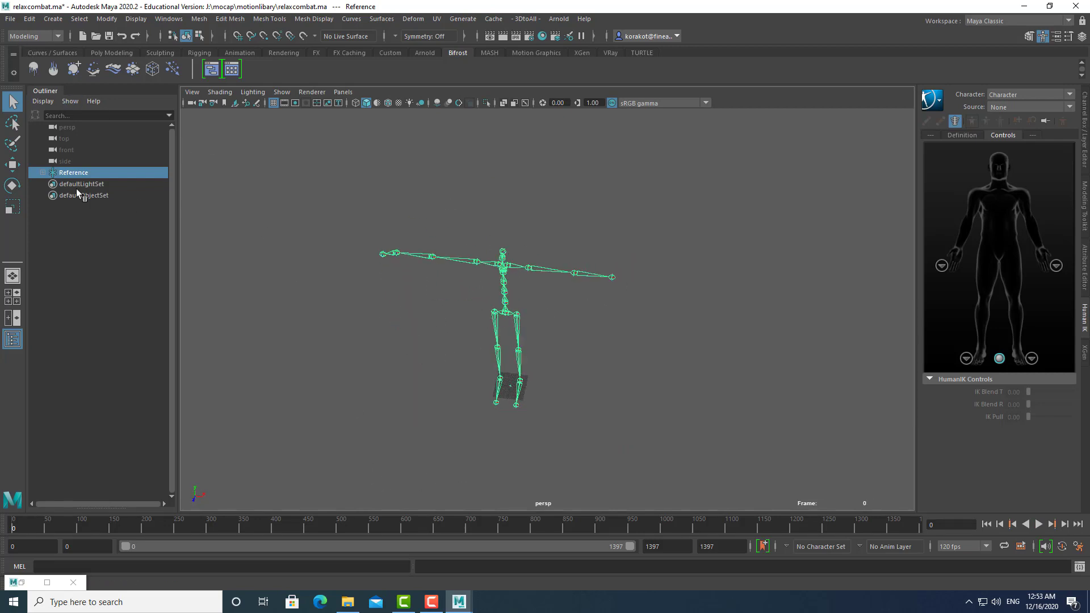
# - Open lookaround.ma from the motionlibary folder without saving the current scene, then select and inspect its Reference skeleton
pyautogui.click(11, 18)
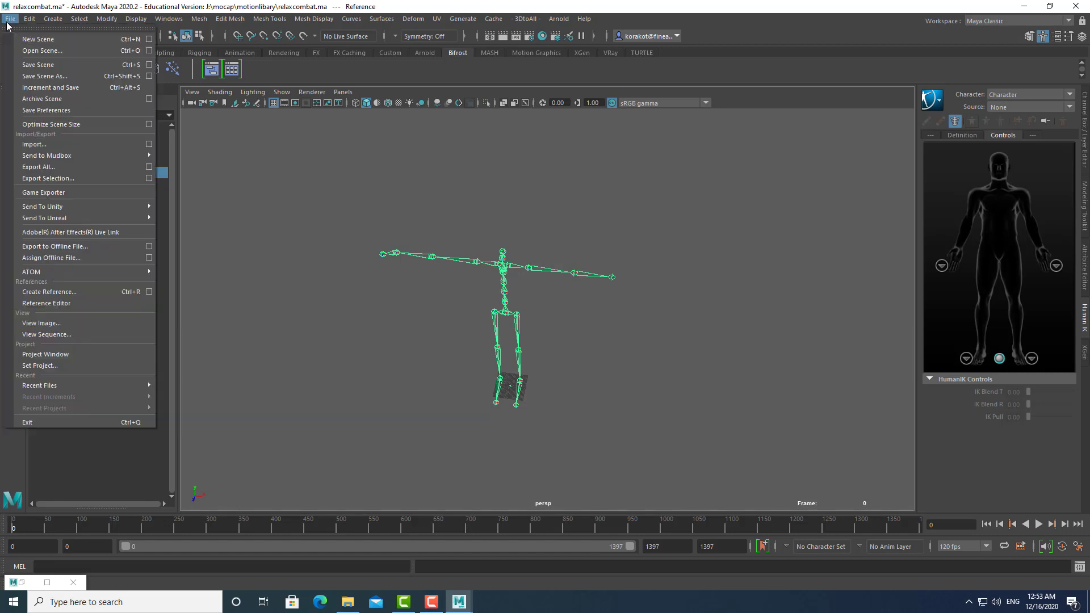
pyautogui.click(28, 54)
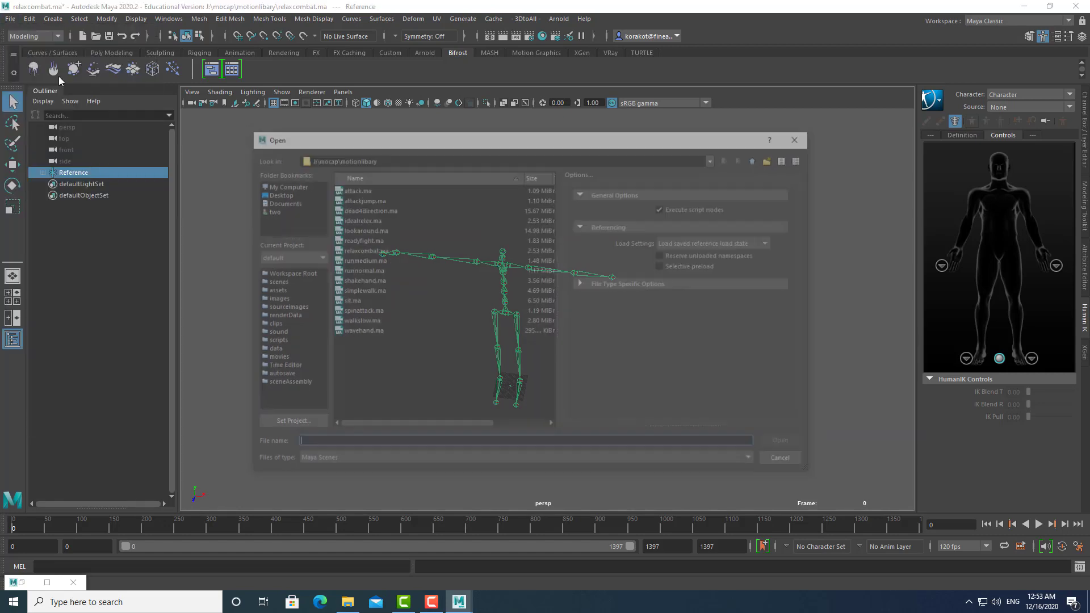
pyautogui.click(378, 230)
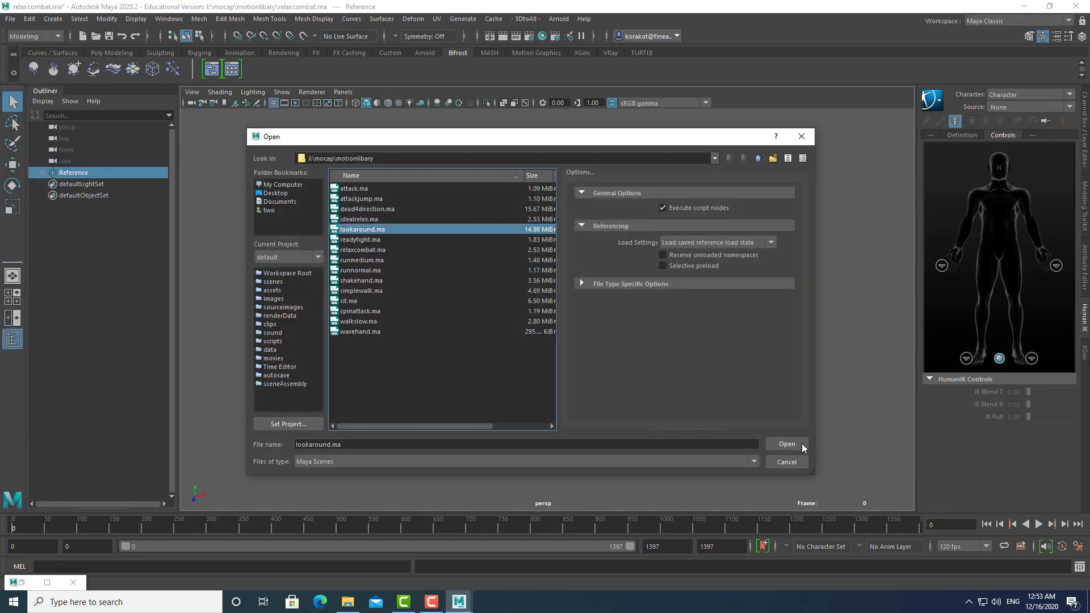
pyautogui.click(787, 444)
pyautogui.click(556, 309)
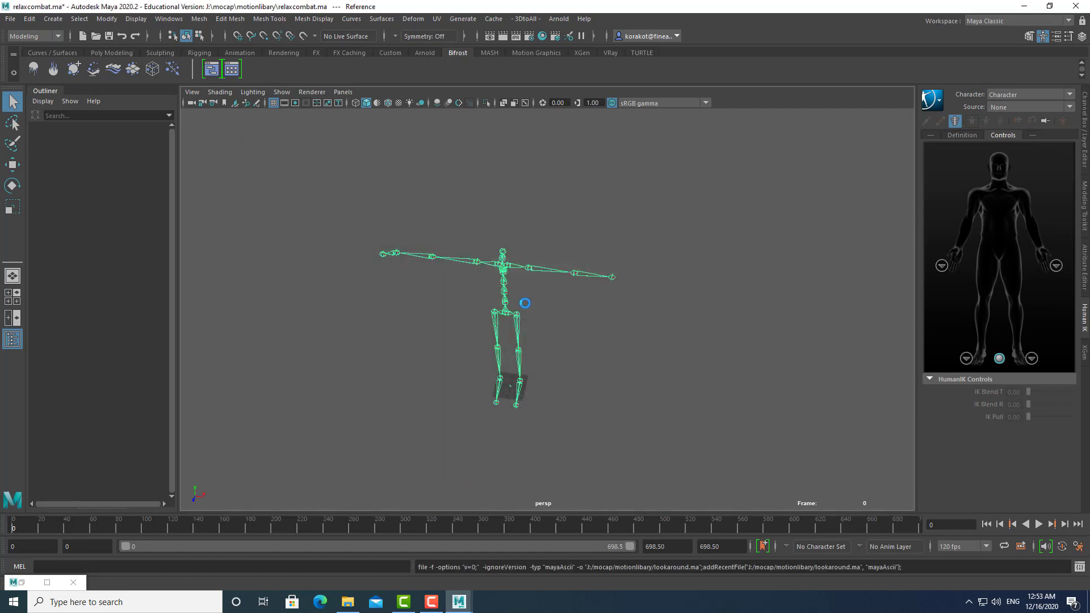
pyautogui.click(66, 172)
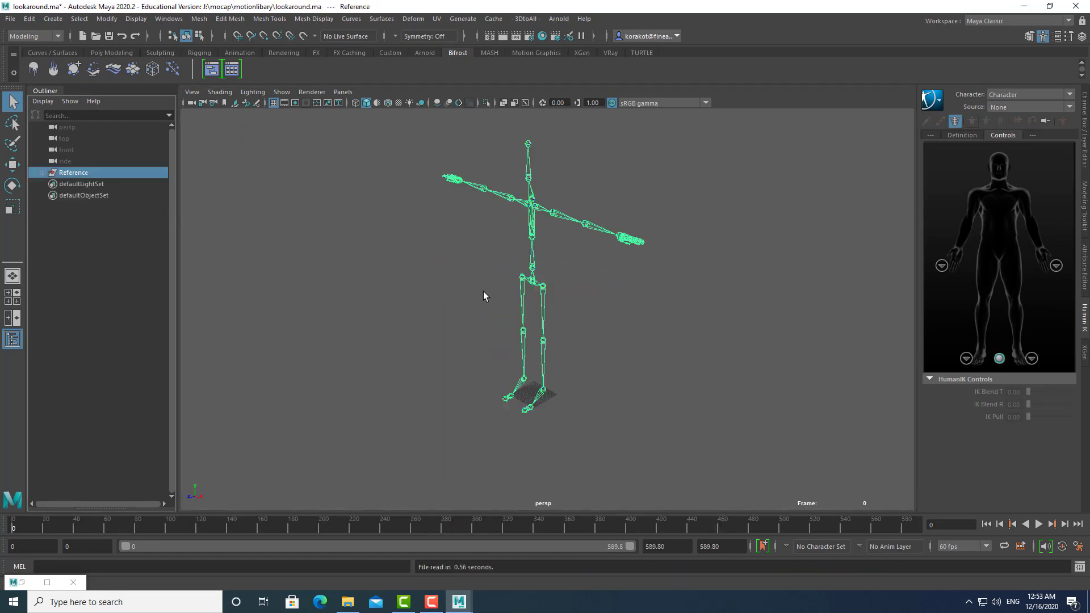
pyautogui.keyDown('alt'); pyautogui.moveTo(372, 254); pyautogui.dragTo(440, 279); pyautogui.keyUp('alt')
# - Open wavehand.ma from the motionlibary folder, discarding changes to the current scene, and inspect its skeleton
pyautogui.click(10, 18)
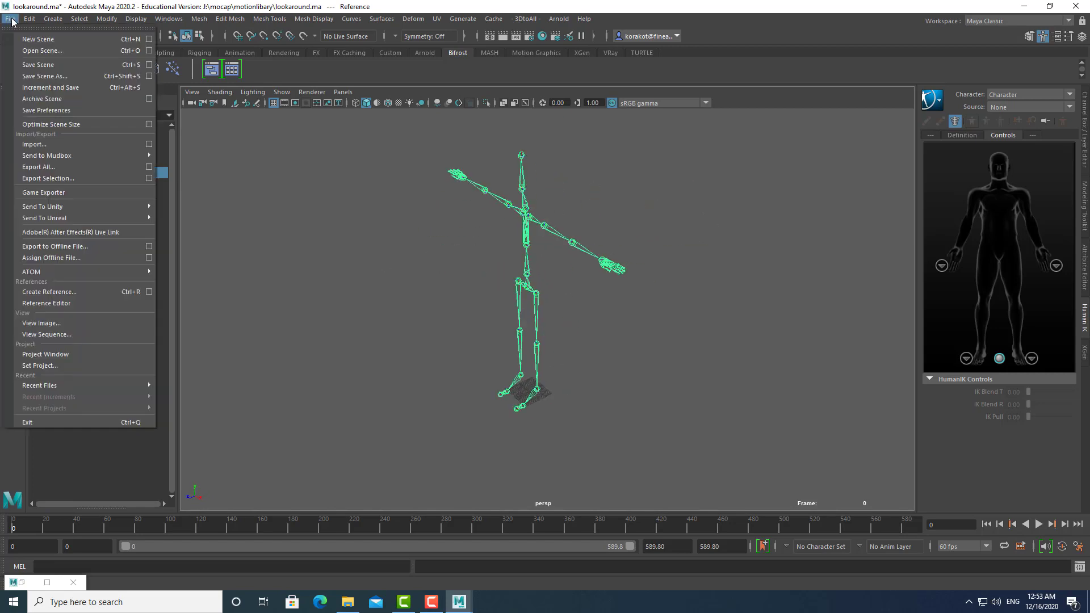
pyautogui.click(28, 50)
pyautogui.click(361, 332)
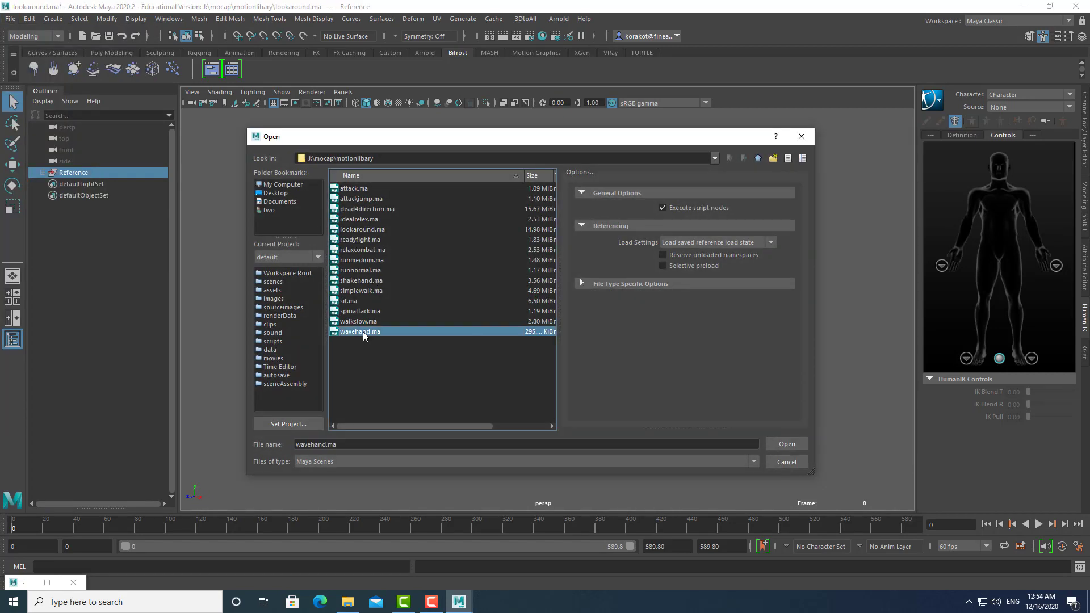
pyautogui.click(783, 445)
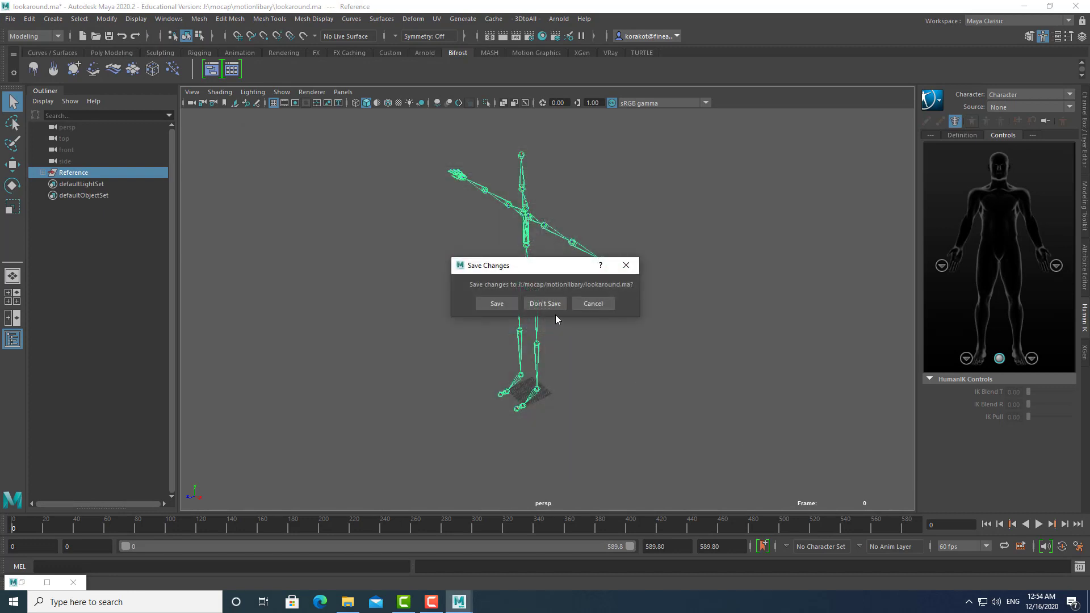
pyautogui.click(537, 301)
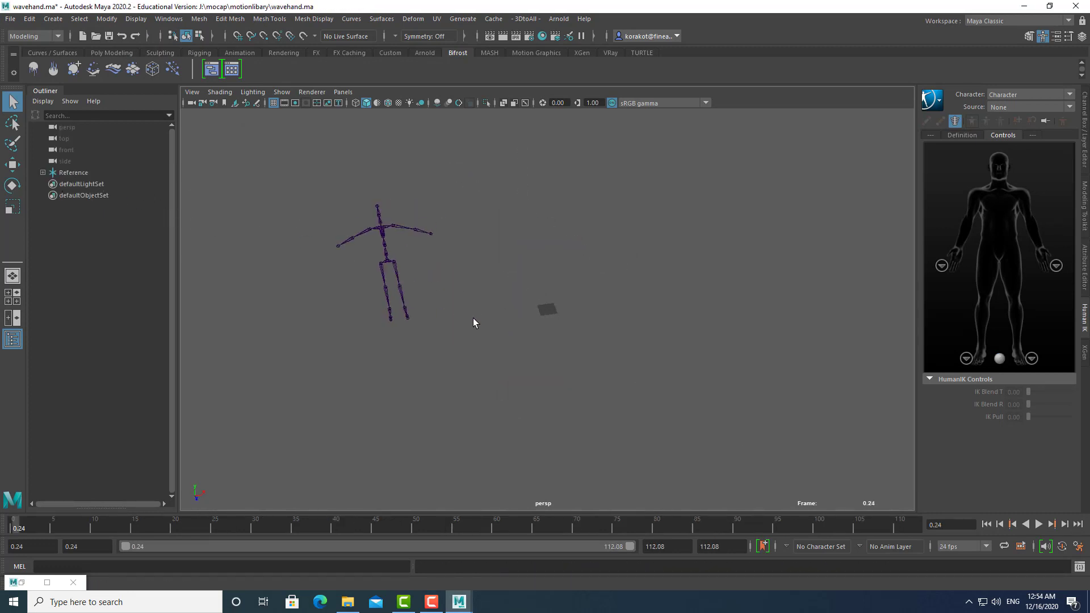
pyautogui.keyDown('alt'); pyautogui.moveTo(392, 244); pyautogui.dragTo(370, 219); pyautogui.keyUp('alt')
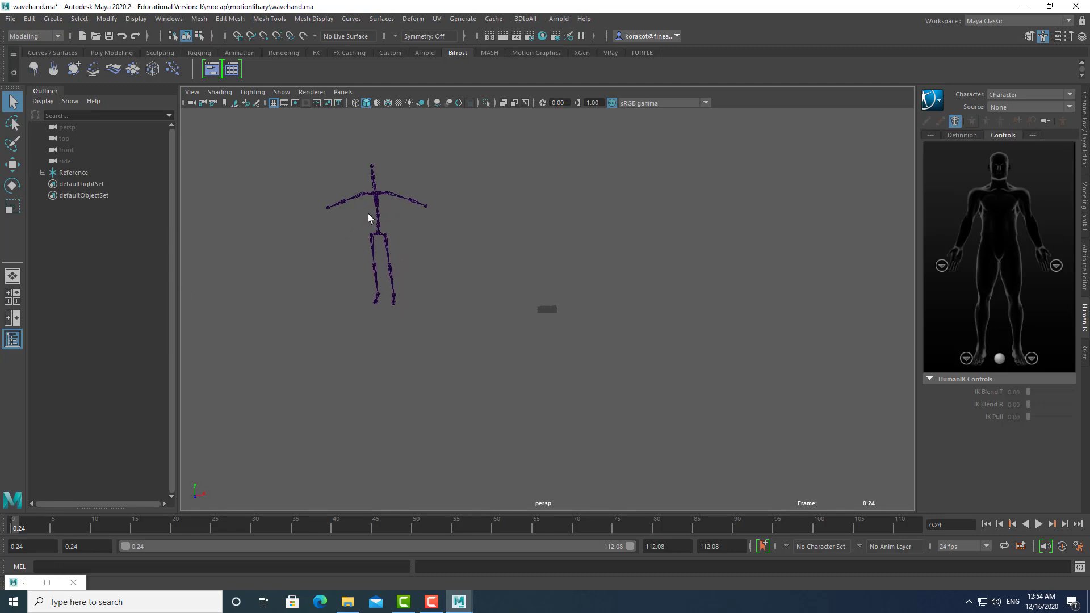
pyautogui.keyDown('alt'); pyautogui.moveTo(369, 219); pyautogui.dragTo(482, 266, button='middle'); pyautogui.keyUp('alt')
# - Open idealrelex.ma without saving the current scene and examine its skeleton from several angles
pyautogui.click(11, 19)
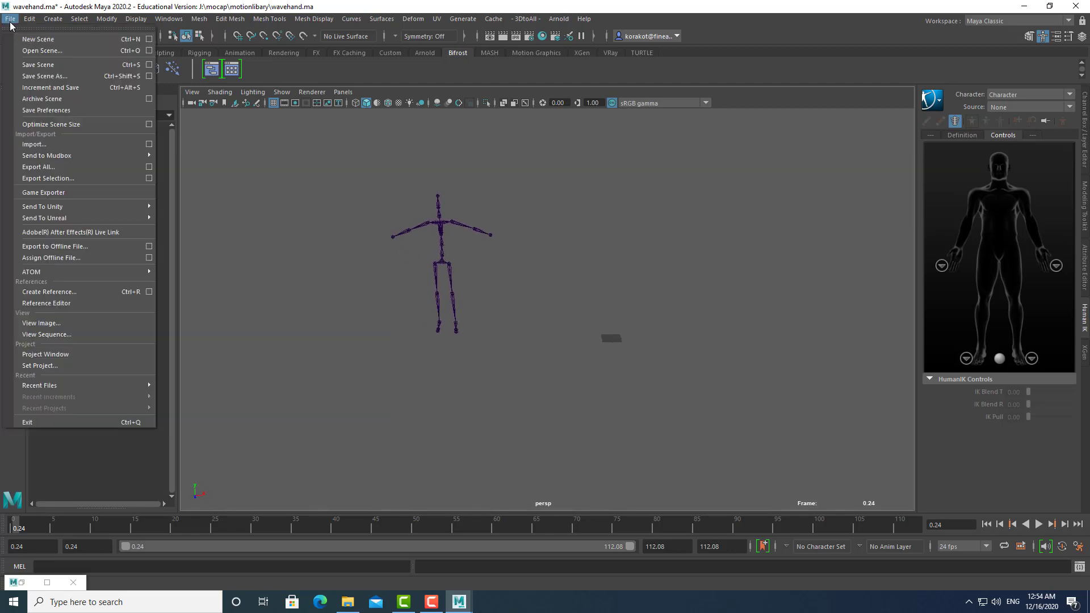
pyautogui.click(42, 50)
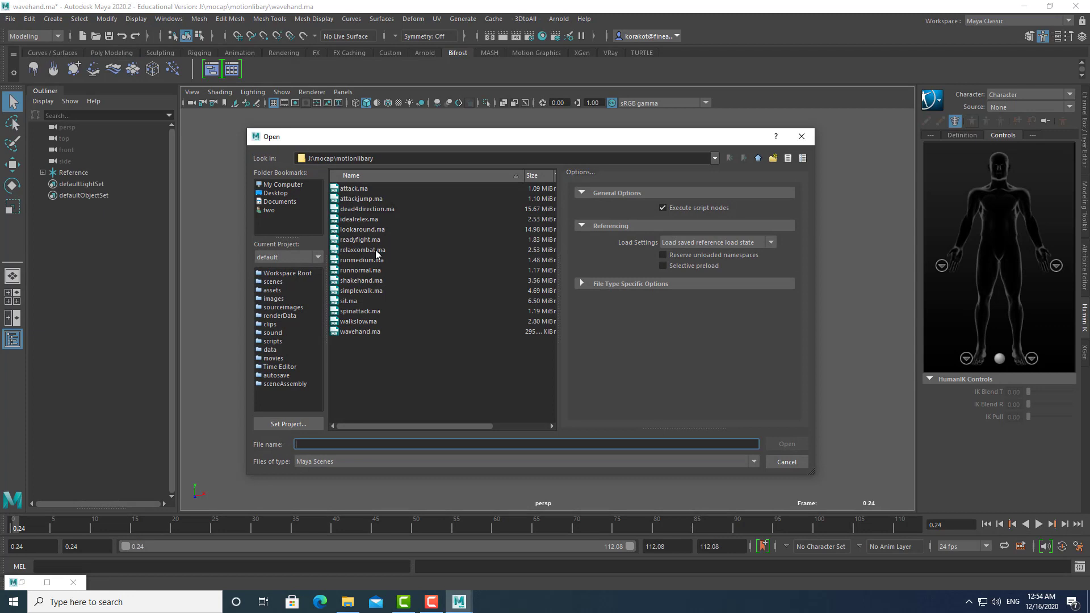
pyautogui.click(359, 218)
pyautogui.click(790, 443)
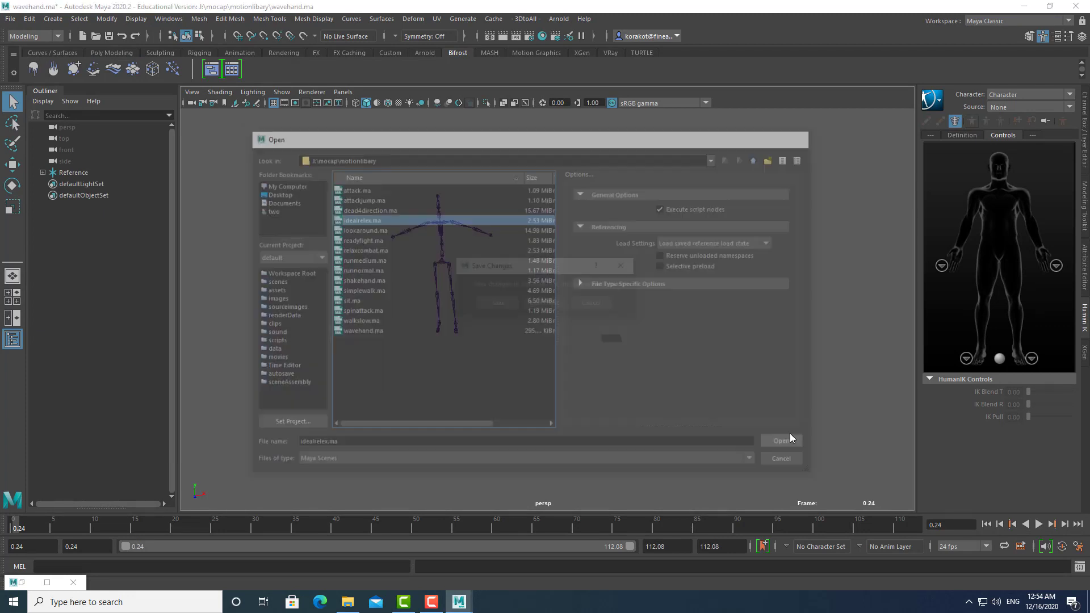
pyautogui.click(554, 302)
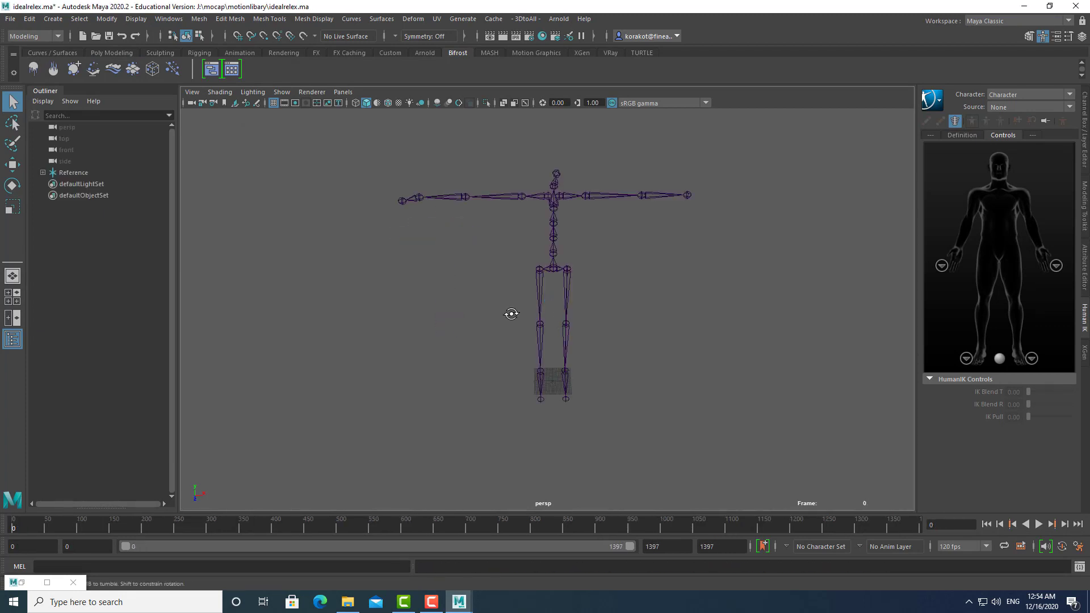
pyautogui.keyDown('alt'); pyautogui.moveTo(511, 311); pyautogui.dragTo(400, 294); pyautogui.keyUp('alt')
pyautogui.keyDown('alt'); pyautogui.moveTo(349, 325); pyautogui.dragTo(555, 279); pyautogui.keyUp('alt')
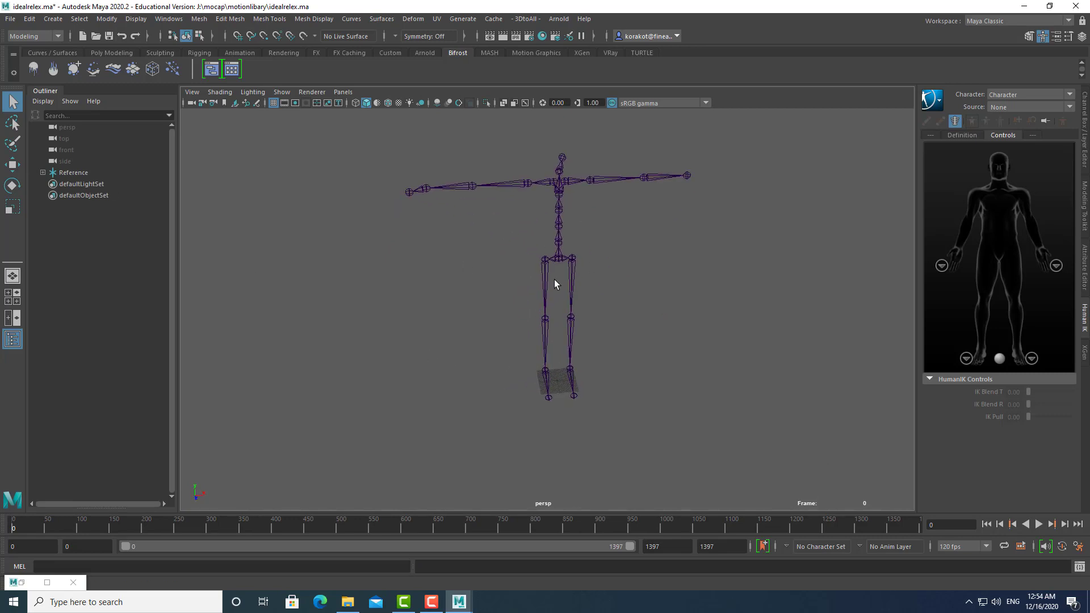
pyautogui.keyDown('alt'); pyautogui.moveTo(513, 315); pyautogui.dragTo(481, 304); pyautogui.keyUp('alt')
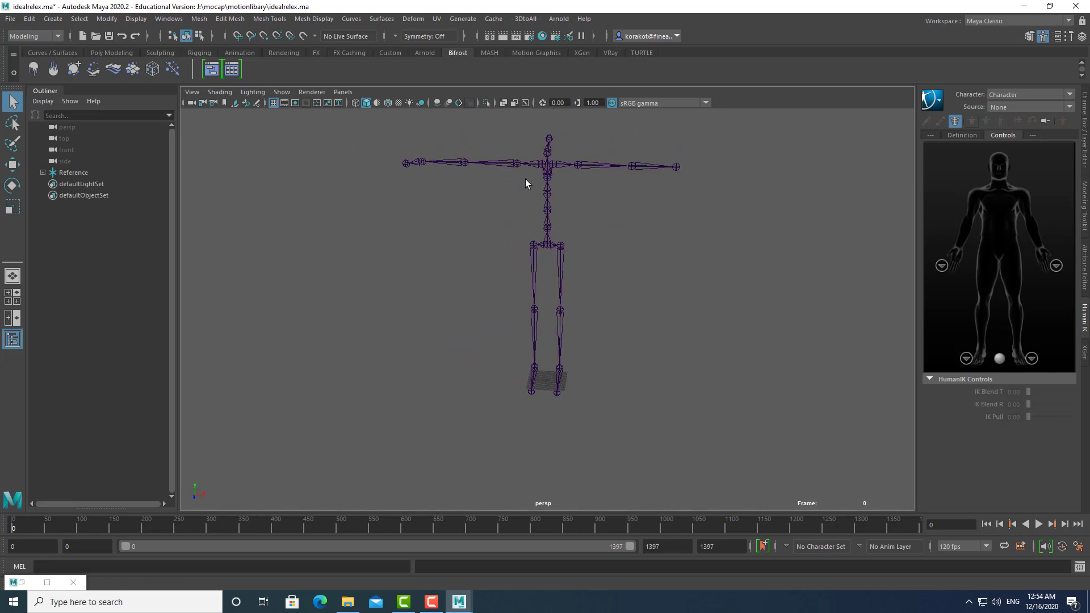
# - Start a new empty scene without saving the changes to idealrelex.ma
pyautogui.click(11, 19)
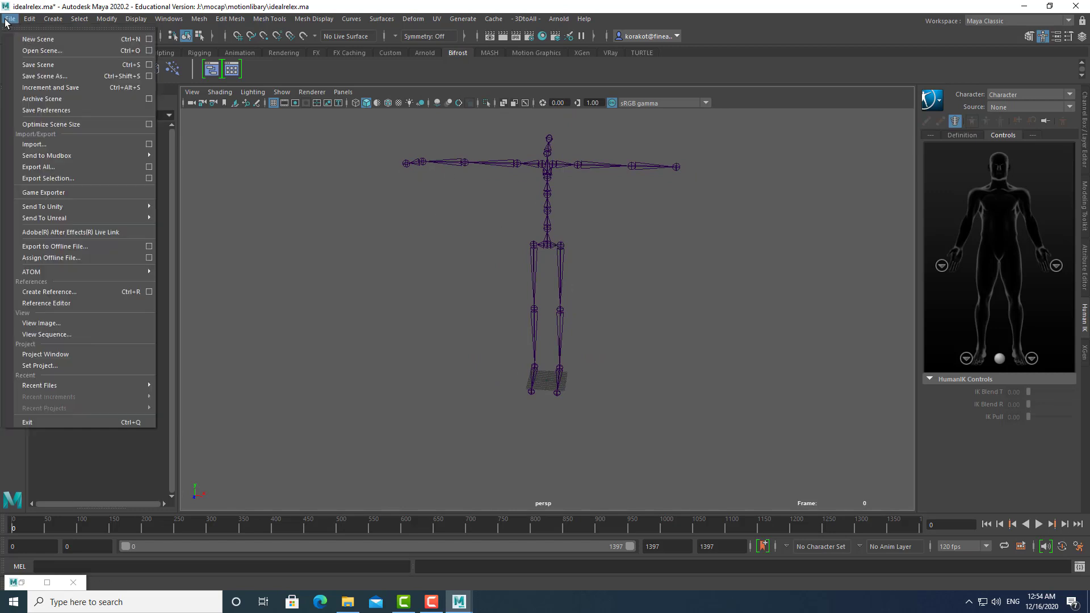
pyautogui.click(22, 35)
pyautogui.click(544, 303)
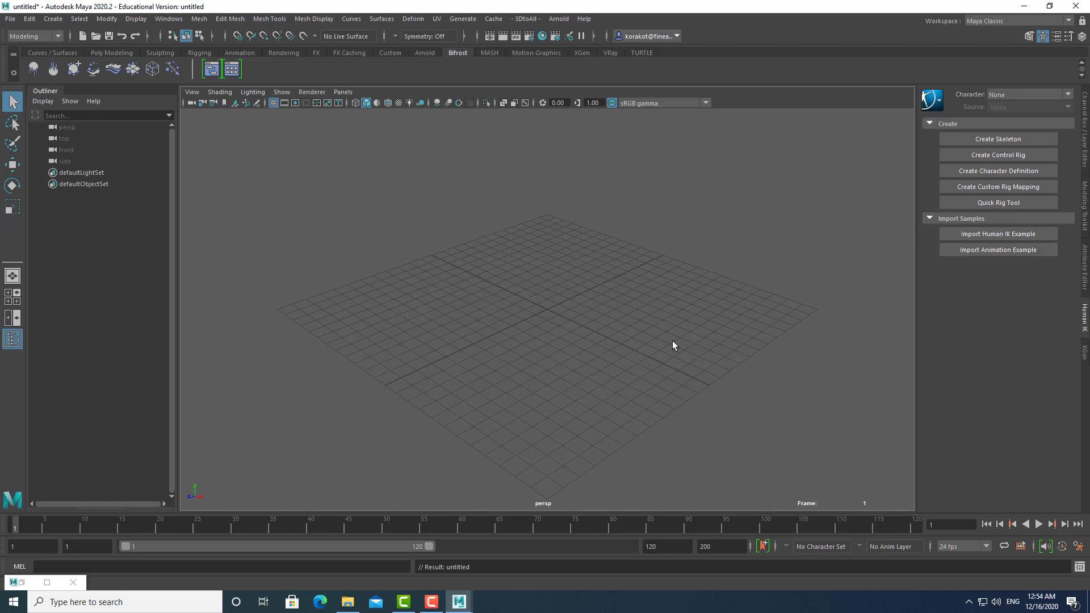
pyautogui.scroll(-5, 671, 345)
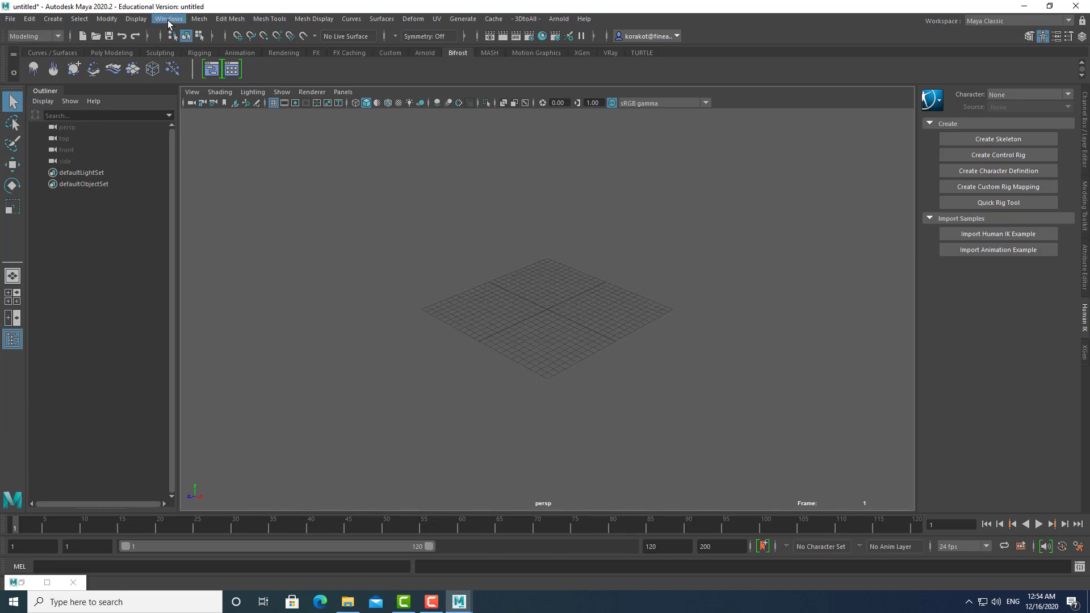
# - Open the Content Browser and go to the Bipeds examples under Modeling, Sculpting Base Meshes
pyautogui.click(169, 19)
pyautogui.moveTo(227, 59)
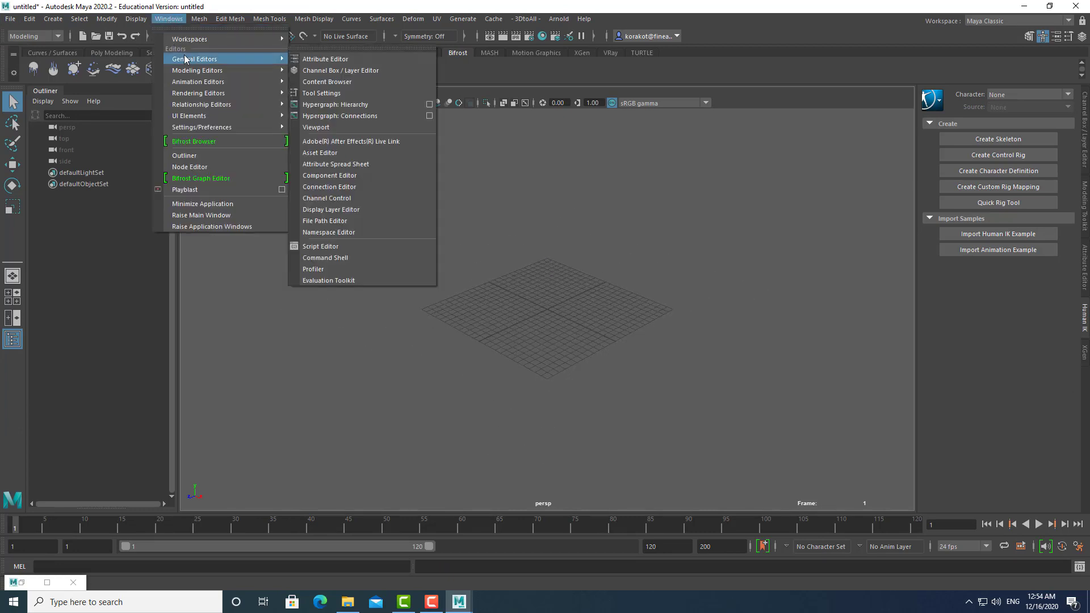
pyautogui.click(354, 82)
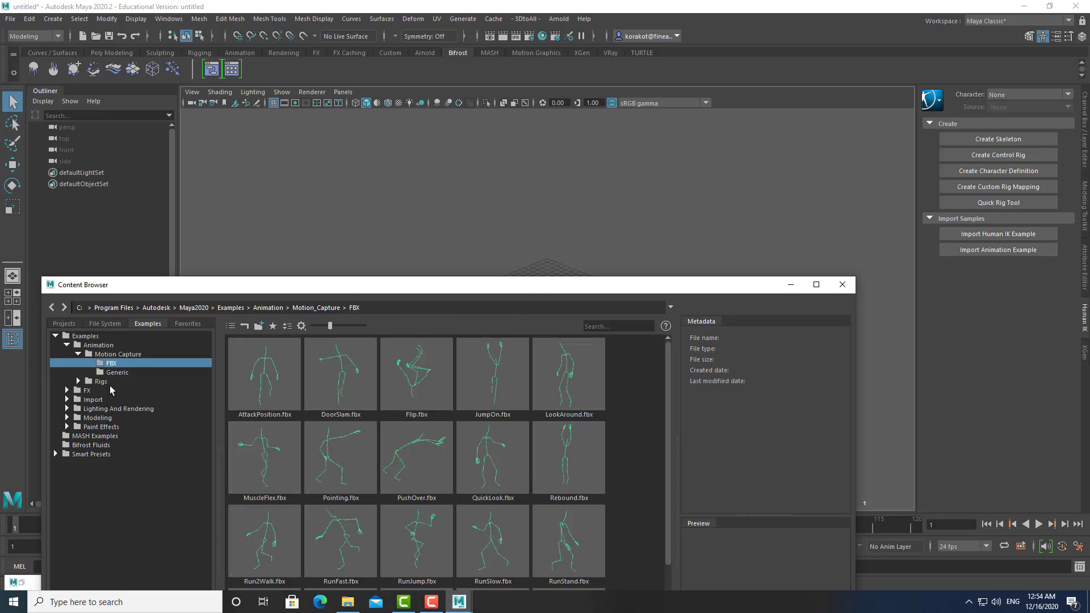
pyautogui.doubleClick(106, 420)
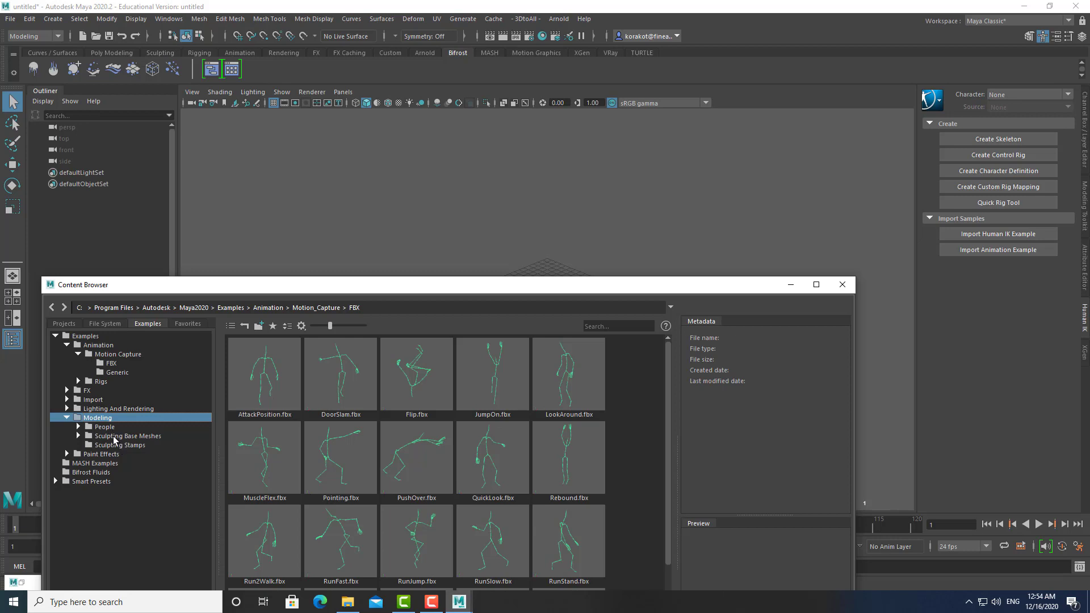
pyautogui.doubleClick(118, 436)
pyautogui.click(116, 454)
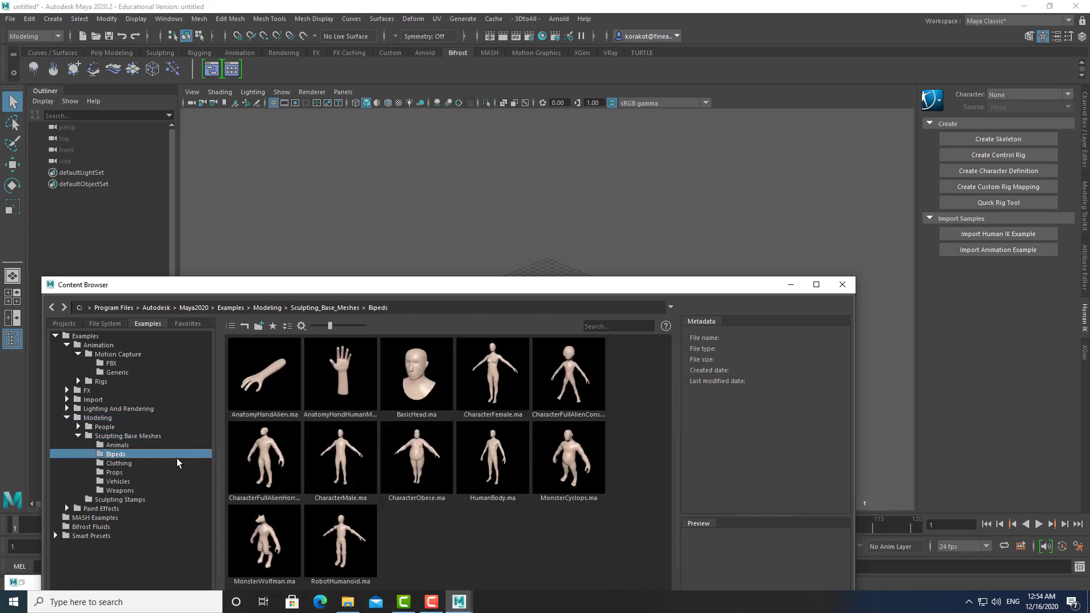
# - Import the MonsterCyclops.ma biped into the scene, close the Content Browser and view the whole character from the front
pyautogui.click(568, 461)
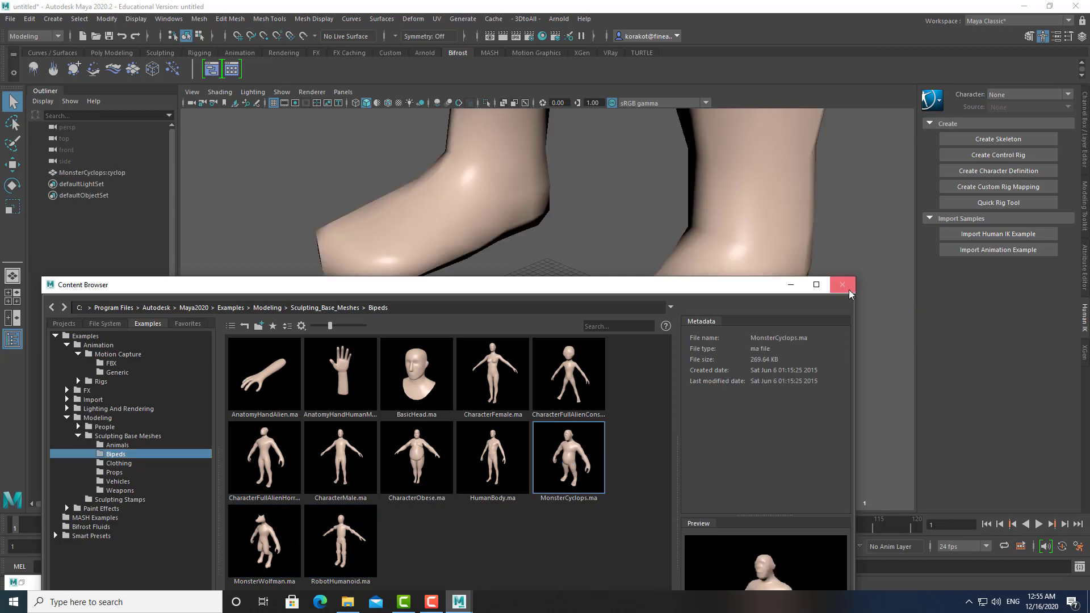
pyautogui.click(842, 284)
pyautogui.scroll(-3, 423, 171)
pyautogui.keyDown('alt'); pyautogui.moveTo(588, 234); pyautogui.dragTo(637, 316); pyautogui.keyUp('alt')
pyautogui.keyDown('alt'); pyautogui.moveTo(503, 288); pyautogui.dragTo(555, 301); pyautogui.keyUp('alt')
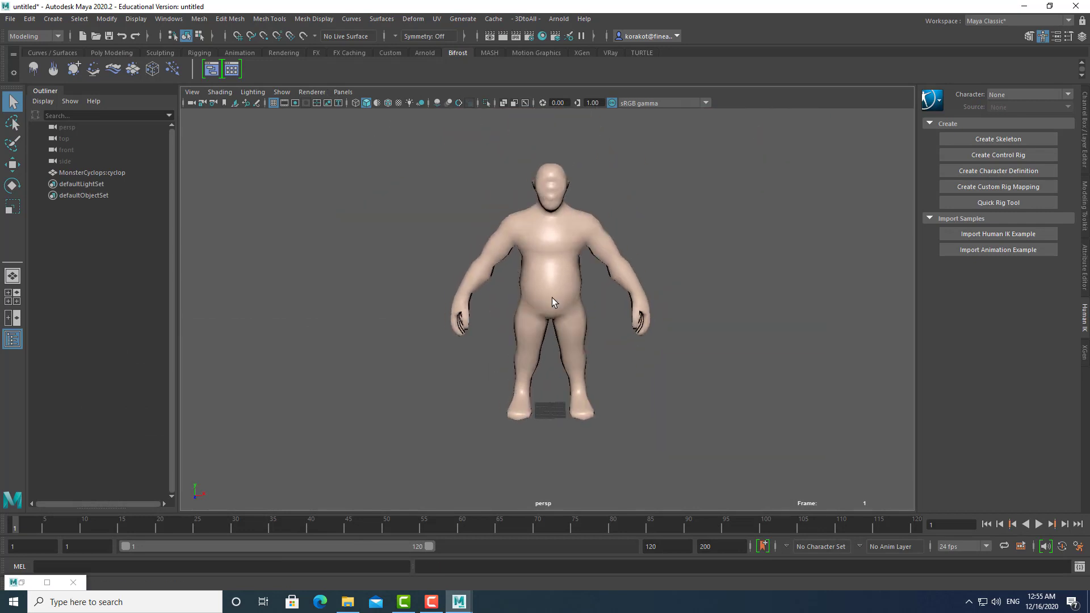
# - Select the MonsterCyclops mesh and switch to the Rigging menu set
pyautogui.click(535, 304)
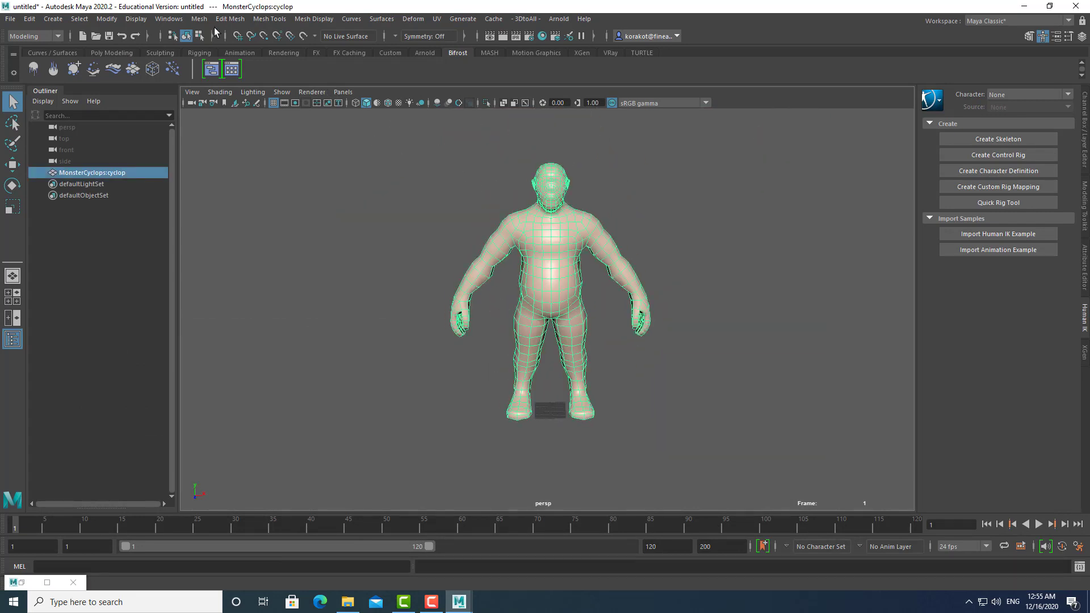
pyautogui.click(47, 35)
pyautogui.click(22, 84)
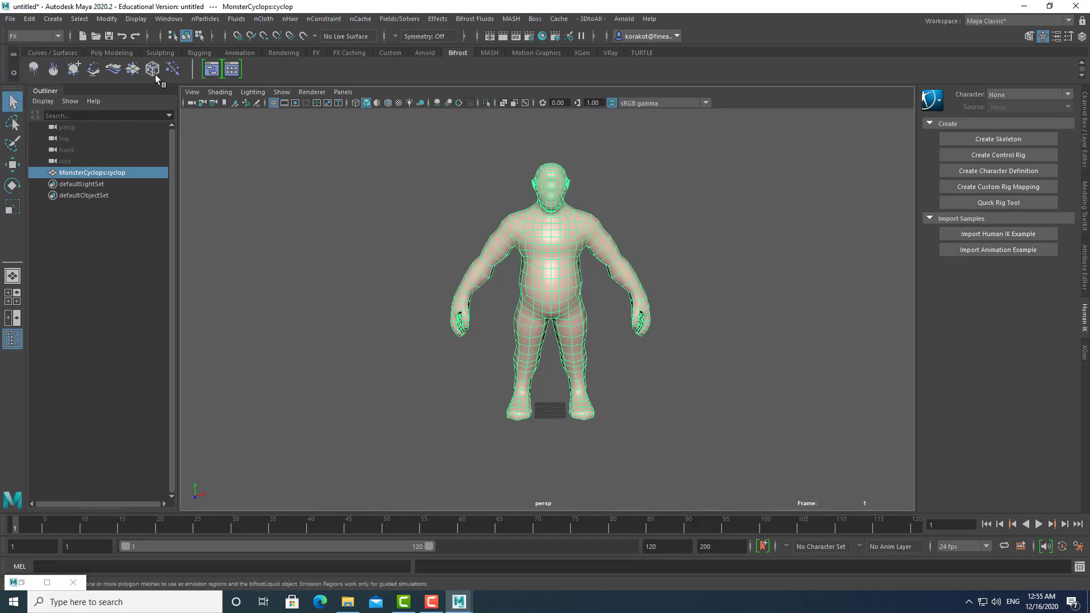
pyautogui.click(34, 36)
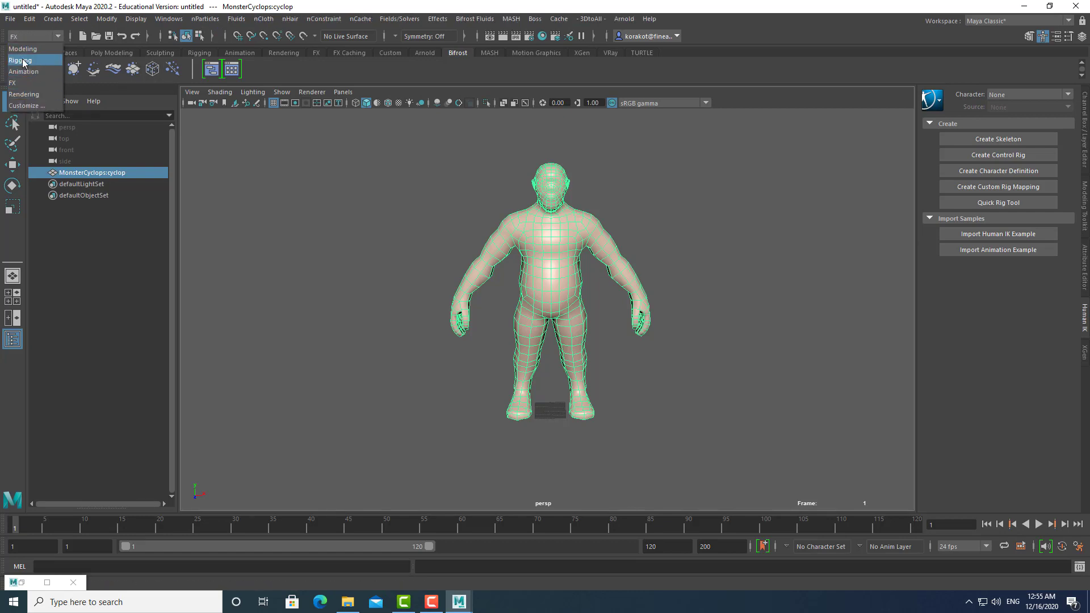
pyautogui.click(24, 60)
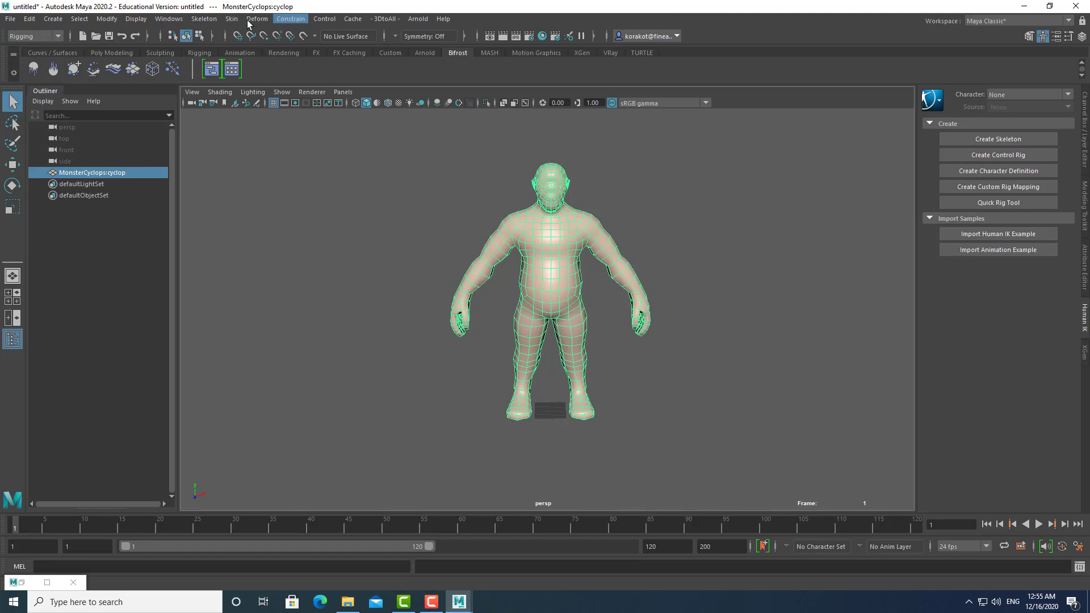
# - Auto-rig the MonsterCyclops mesh with the one-click mode of Quick Rig, then close the Quick Rig window
pyautogui.click(204, 18)
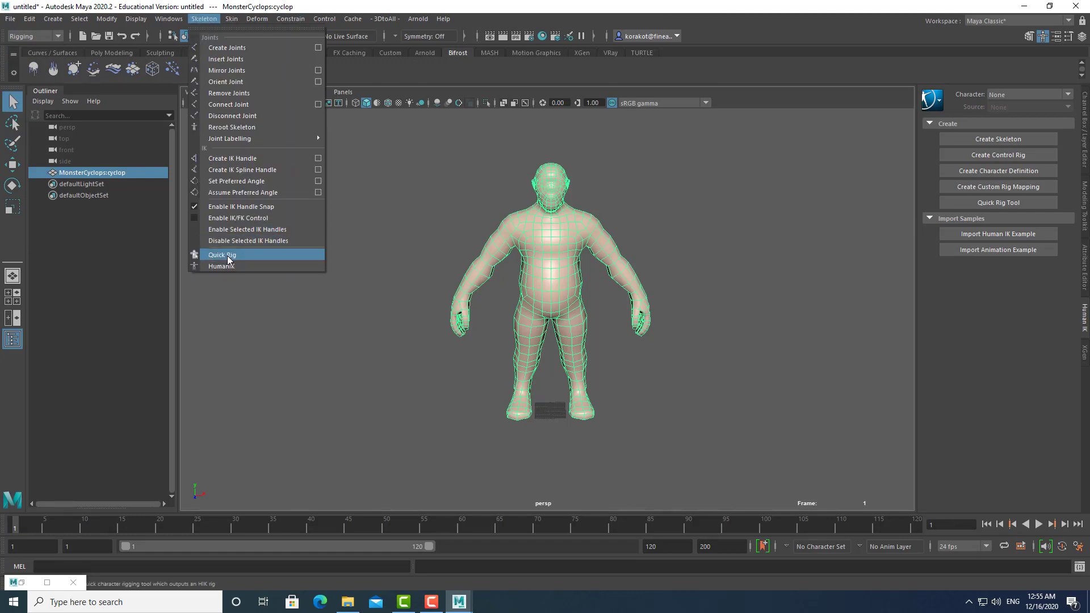
pyautogui.click(227, 254)
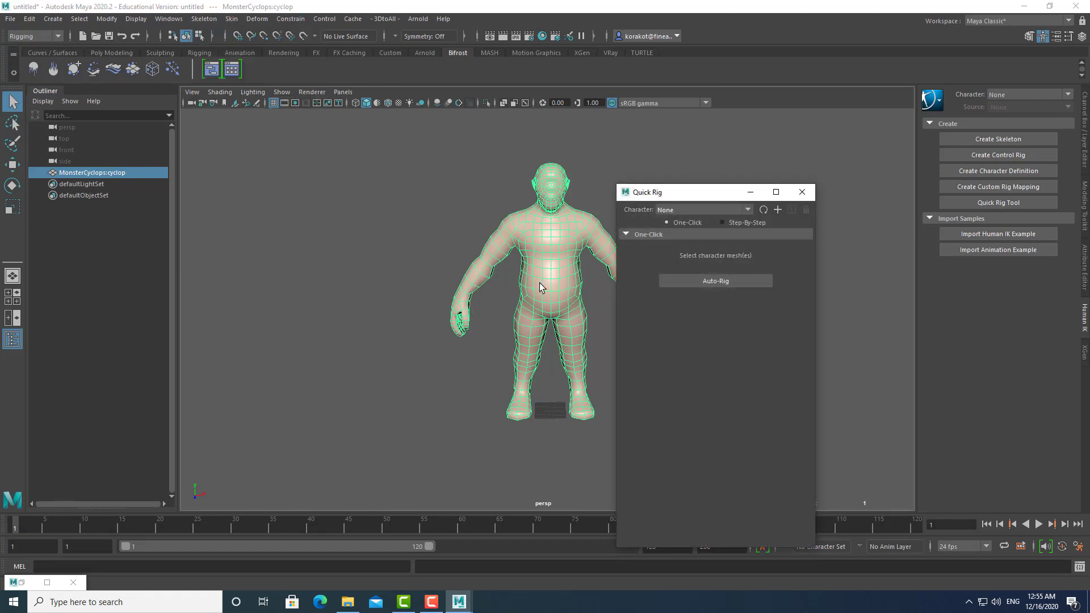
pyautogui.click(752, 281)
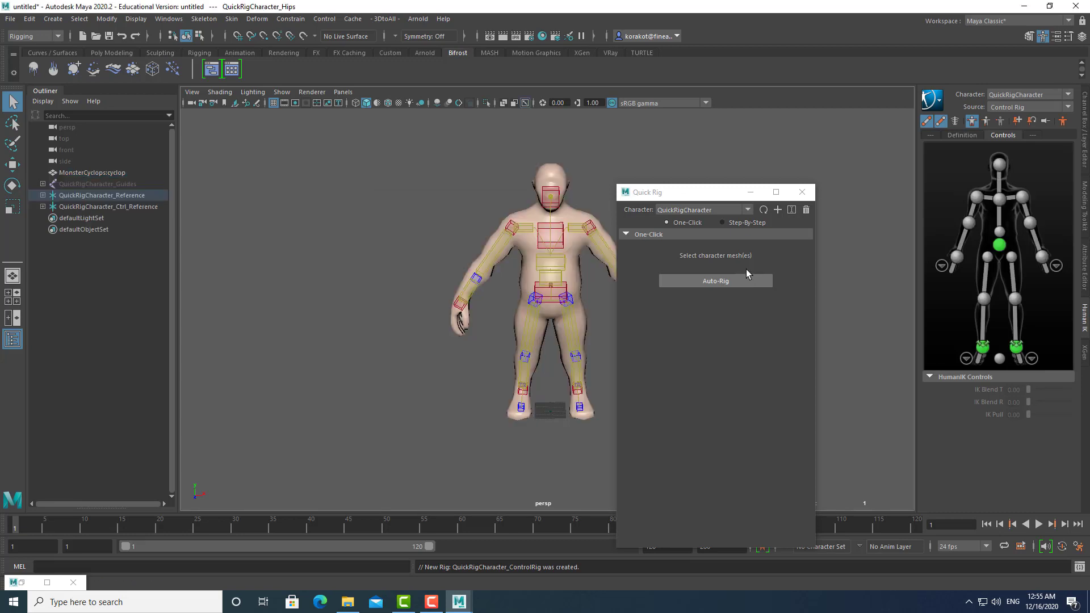
pyautogui.click(802, 193)
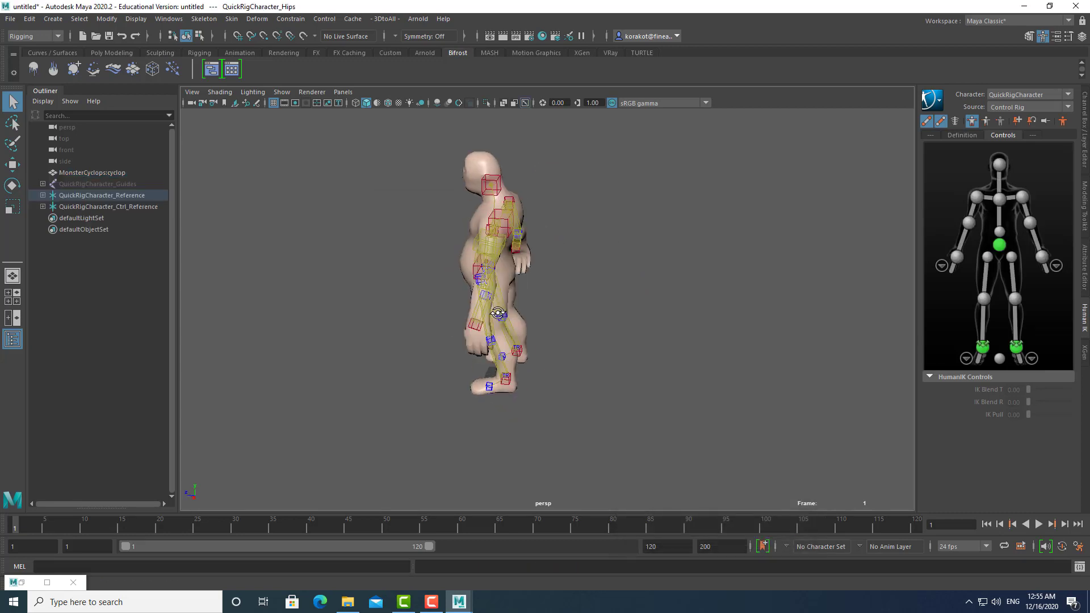
# - Save the rigged character scene as monster in Maya ASCII format in the J:\mocap\mesh folder
pyautogui.click(10, 19)
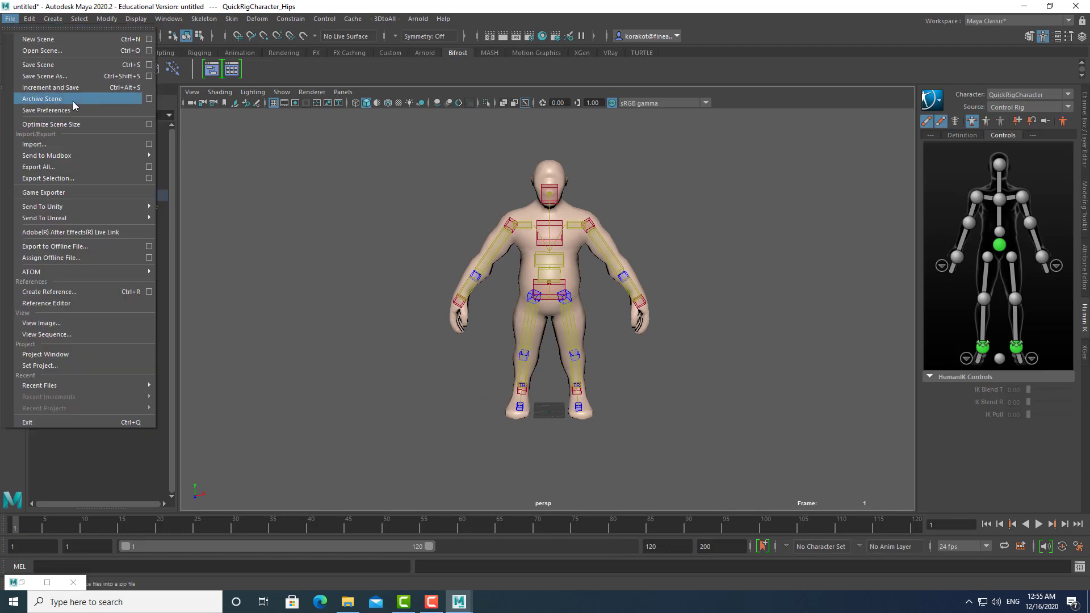
pyautogui.click(56, 80)
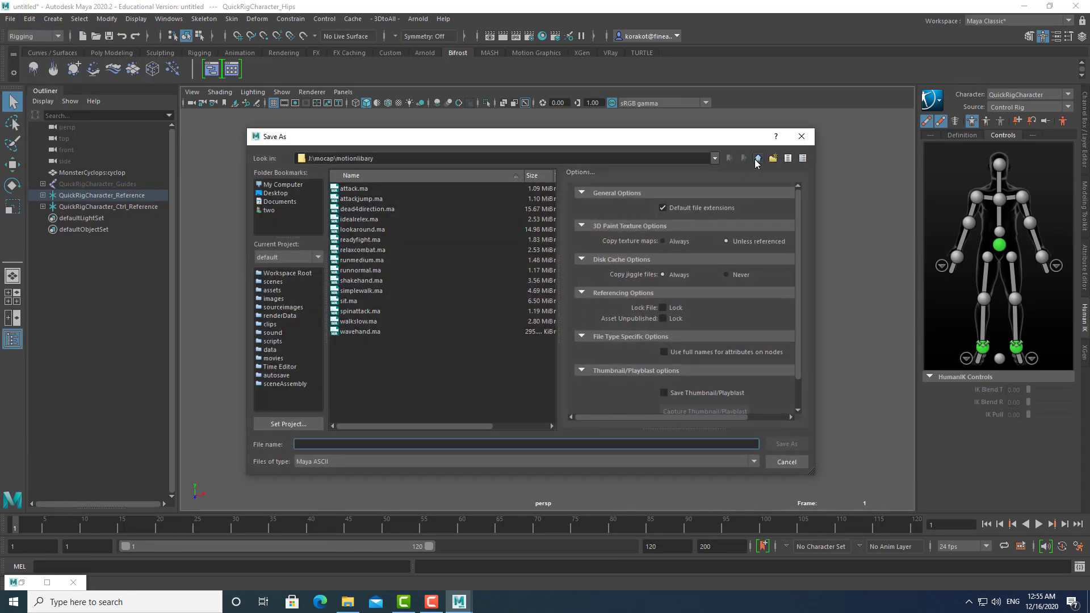
pyautogui.click(757, 159)
pyautogui.click(343, 193)
pyautogui.doubleClick(344, 190)
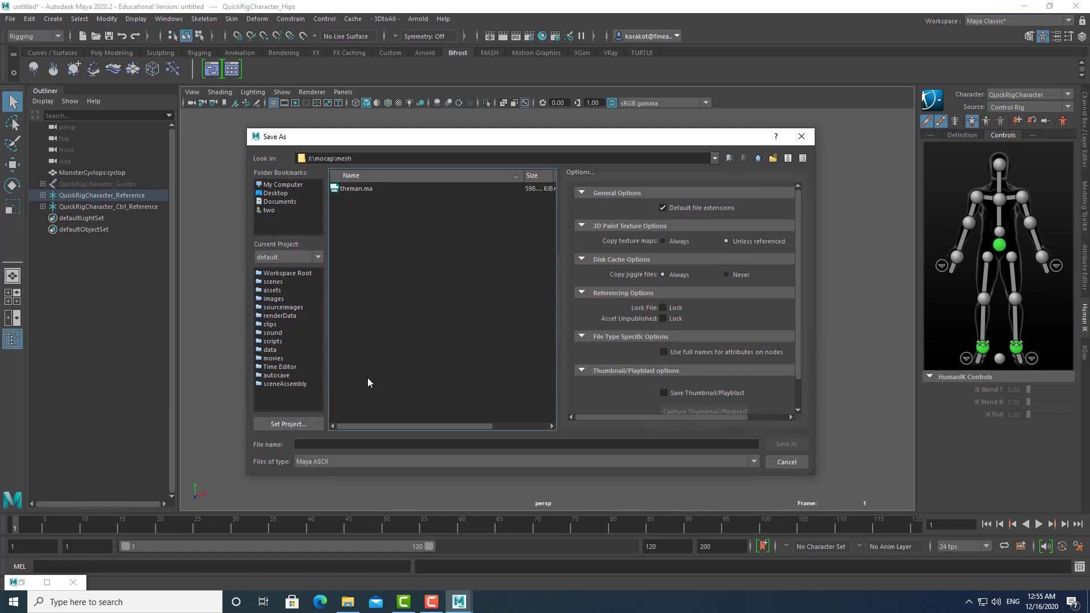
pyautogui.click(348, 444)
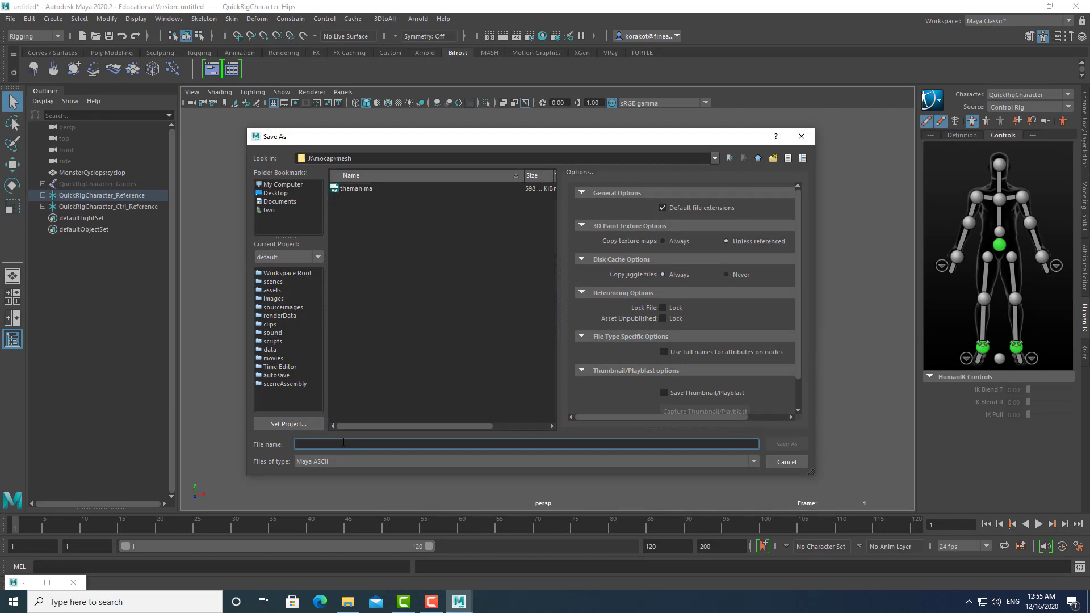
pyautogui.write('monster')
pyautogui.press('Return')
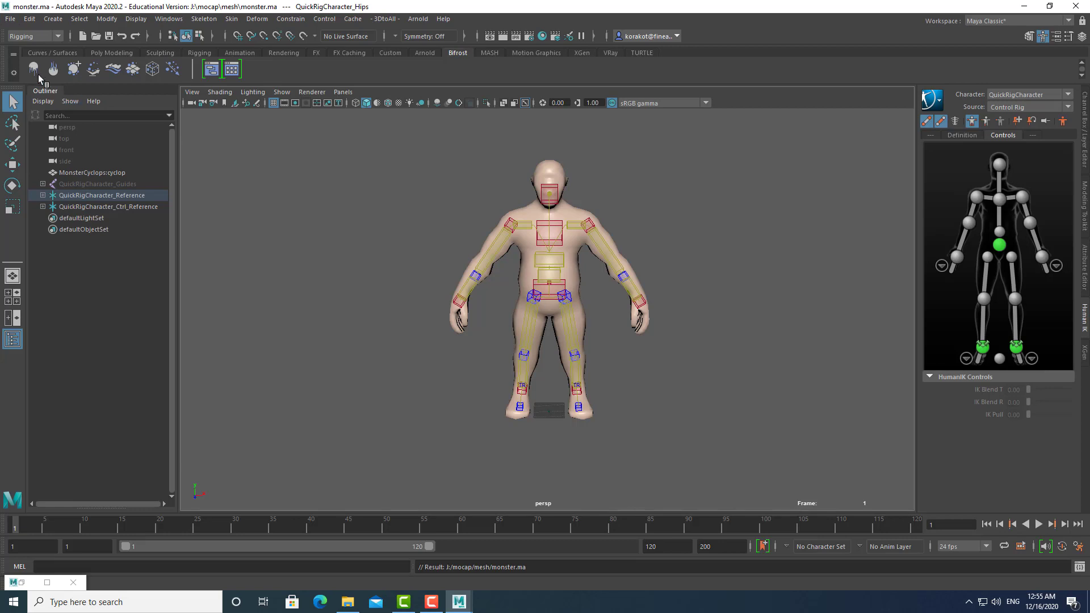
# - Start a new empty scene and open the Time Editor, moving its window clear of the viewport grid
pyautogui.click(11, 19)
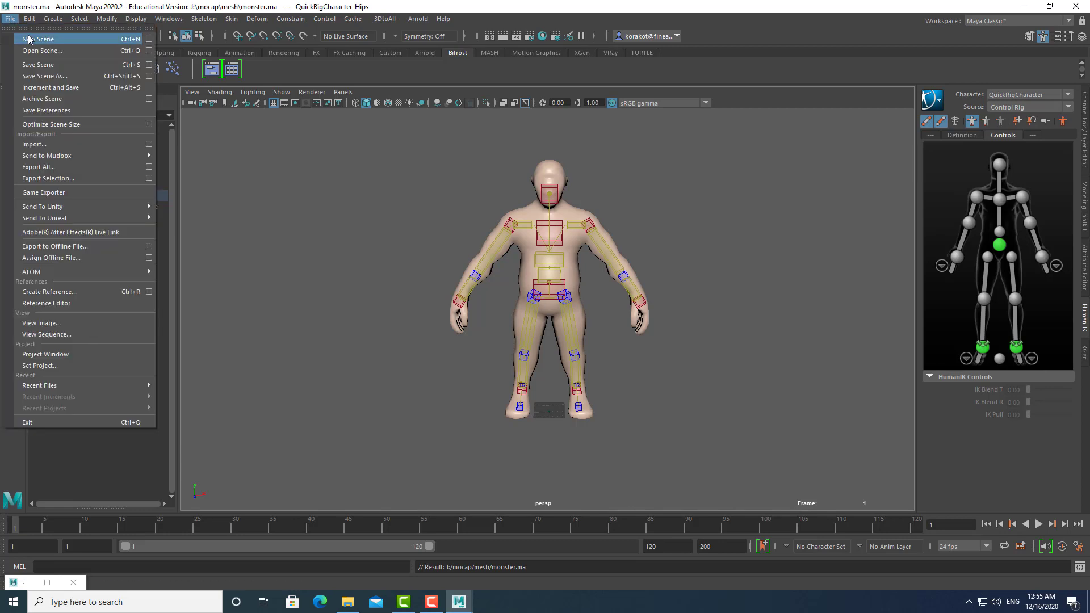
pyautogui.click(30, 38)
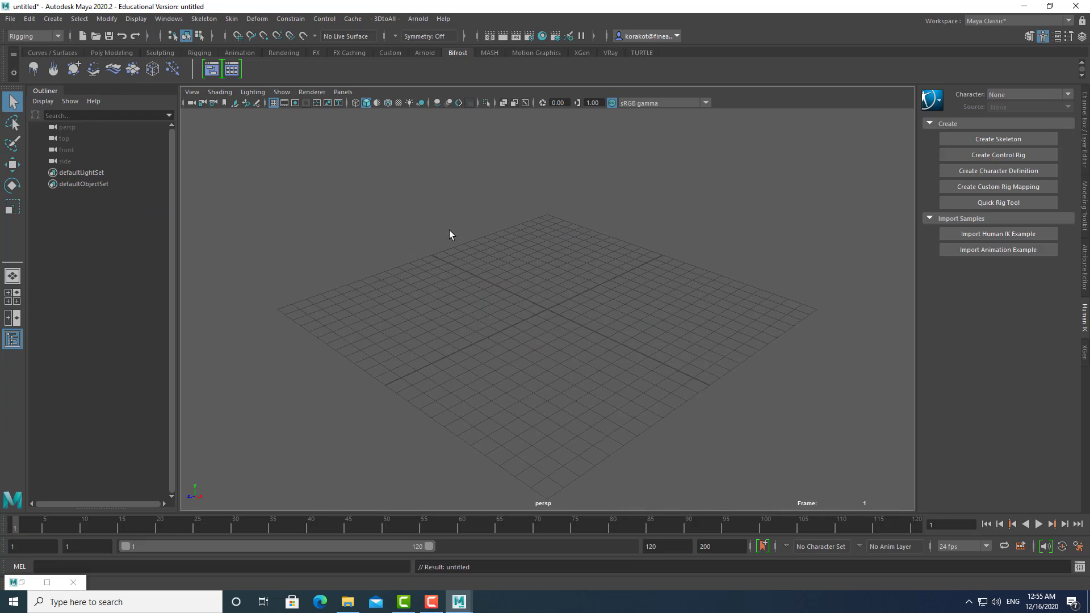
pyautogui.click(169, 19)
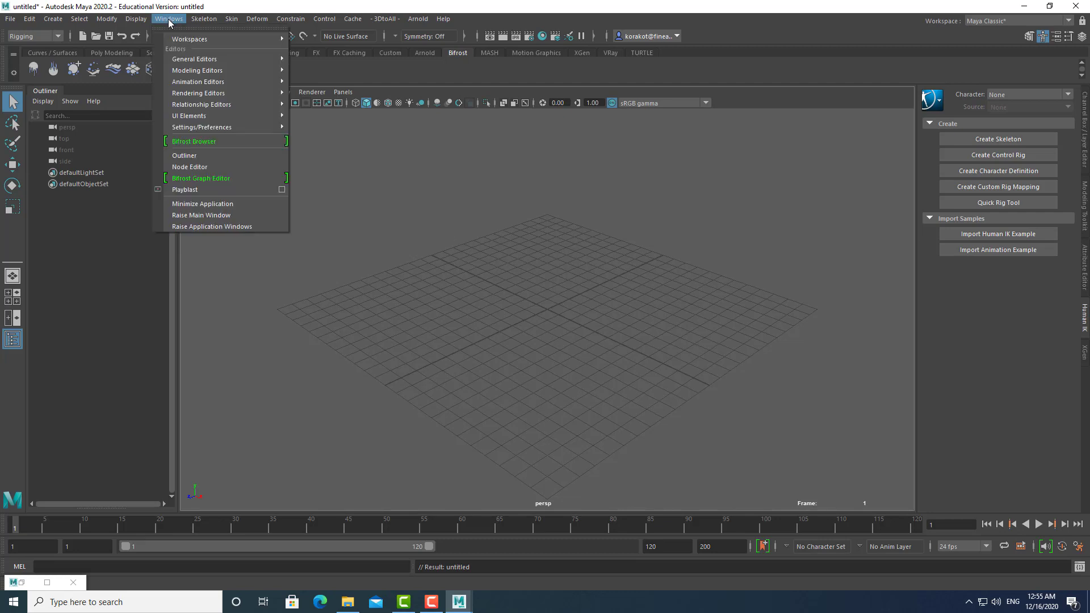
pyautogui.moveTo(210, 82)
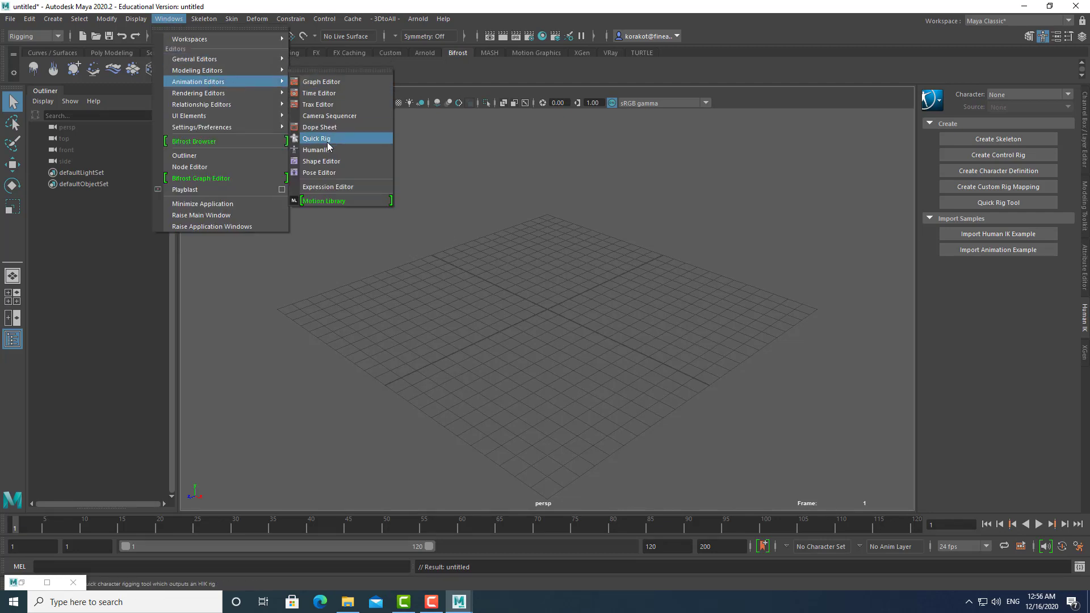
pyautogui.click(319, 94)
pyautogui.moveTo(396, 342); pyautogui.dragTo(707, 243)
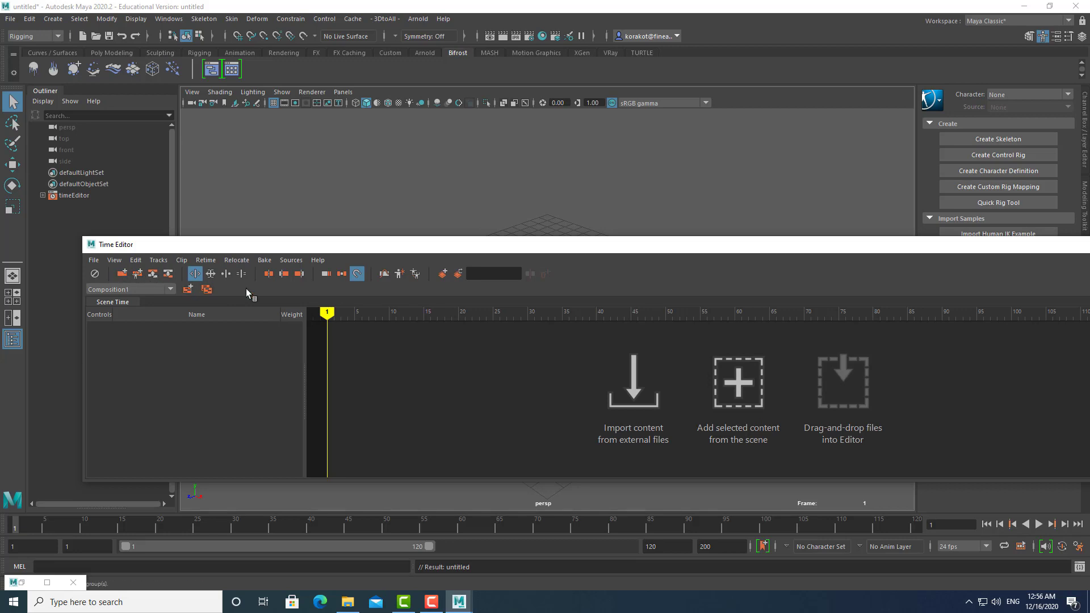
pyautogui.click(93, 260)
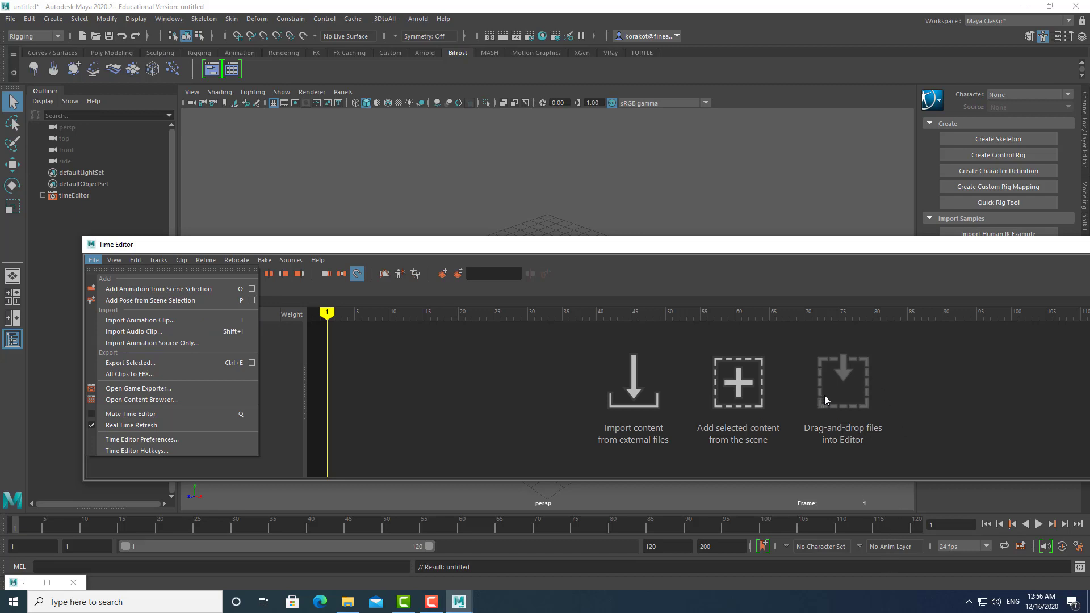
pyautogui.click(748, 255)
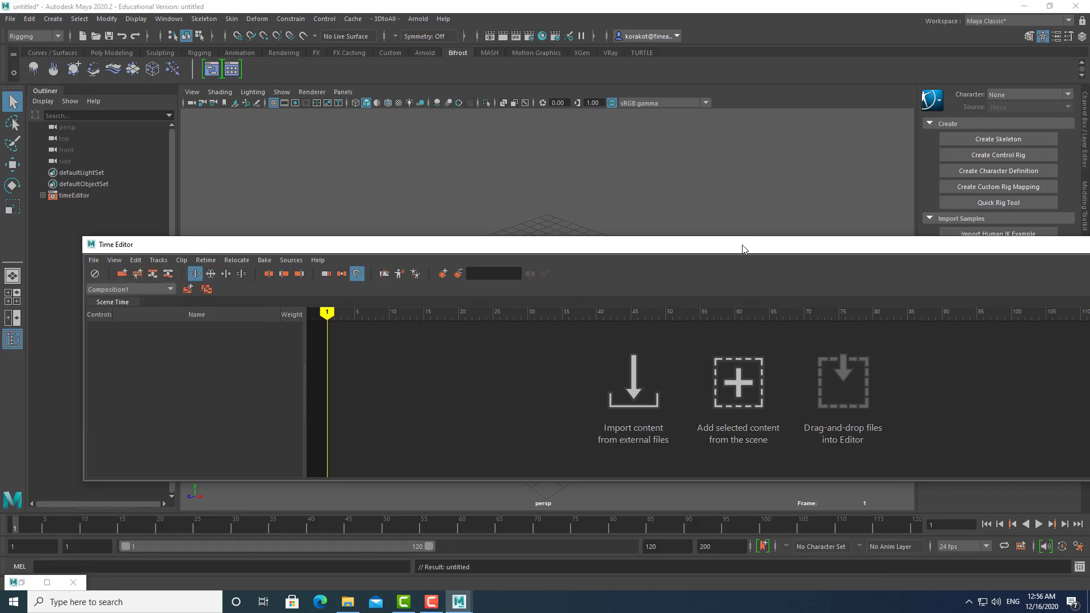
pyautogui.moveTo(747, 256); pyautogui.dragTo(724, 456)
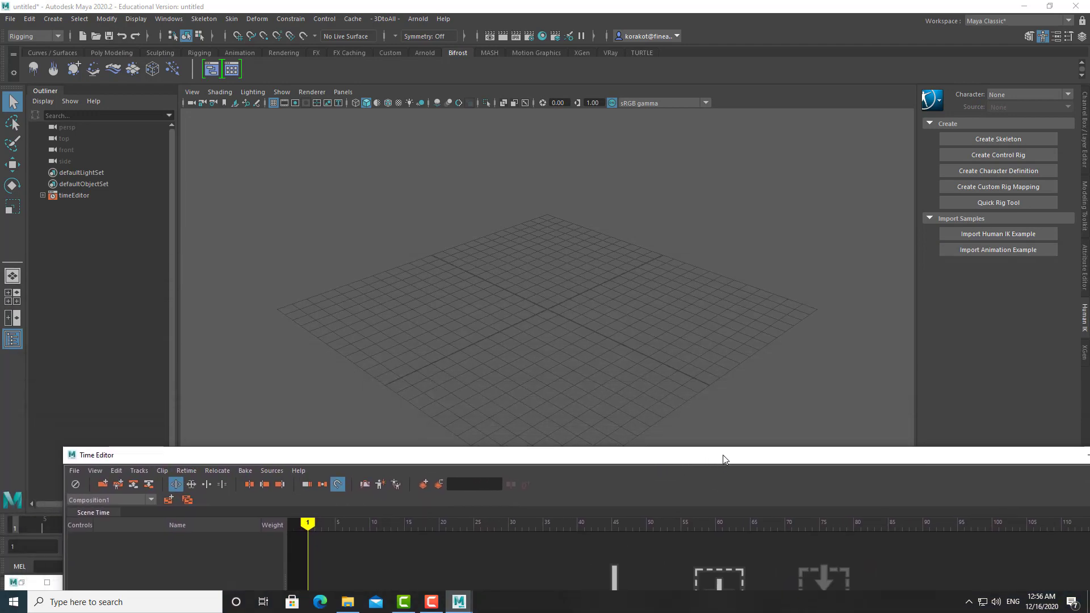
# - Import walkslow.ma from the motionlibary folder into the scene and bring its skeleton into view
pyautogui.click(10, 19)
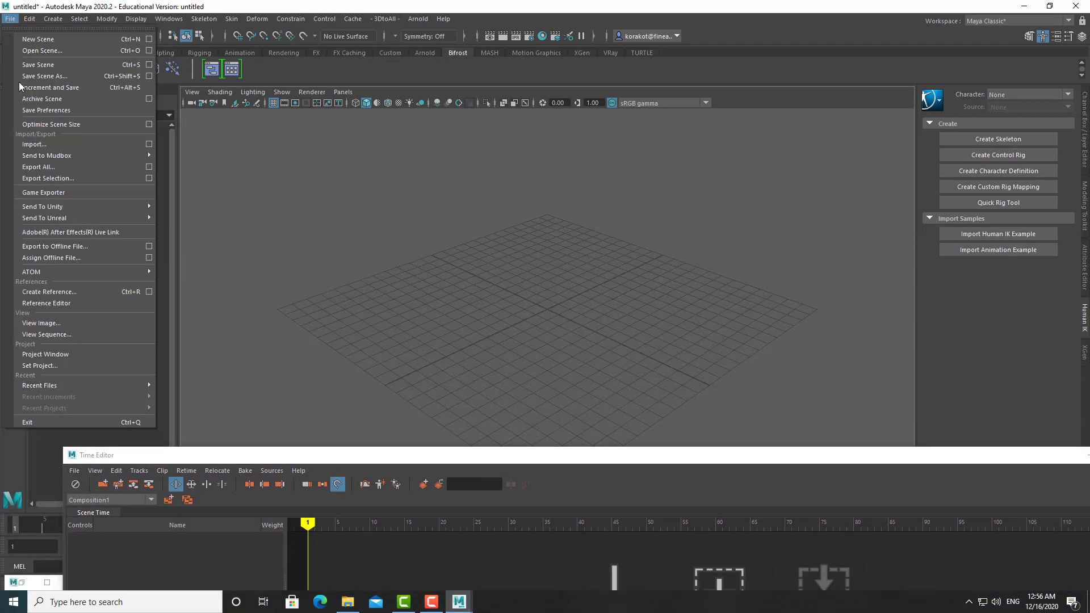
pyautogui.click(44, 145)
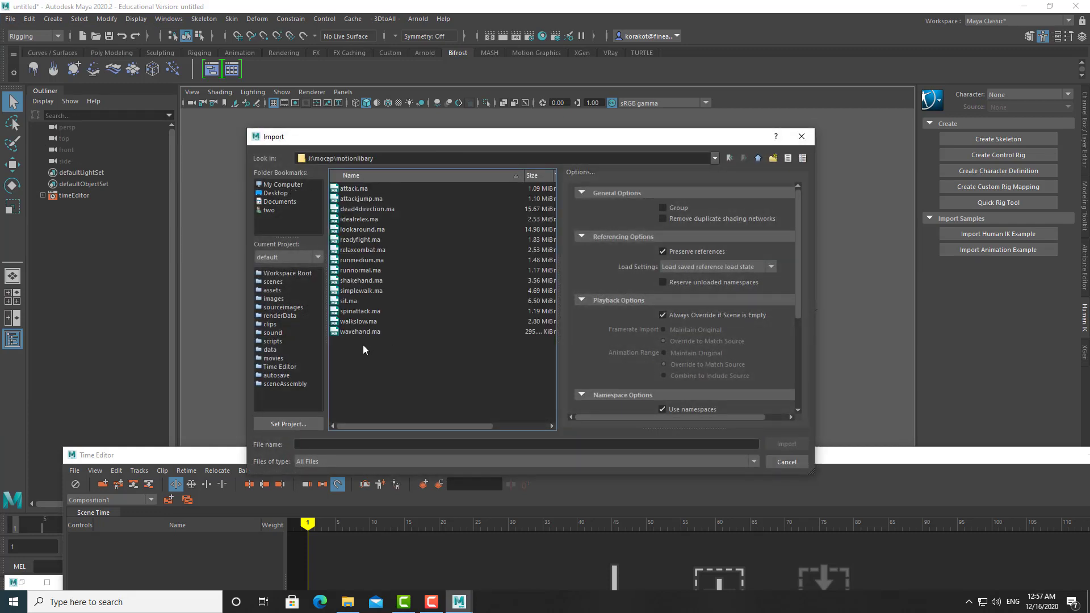
pyautogui.click(360, 321)
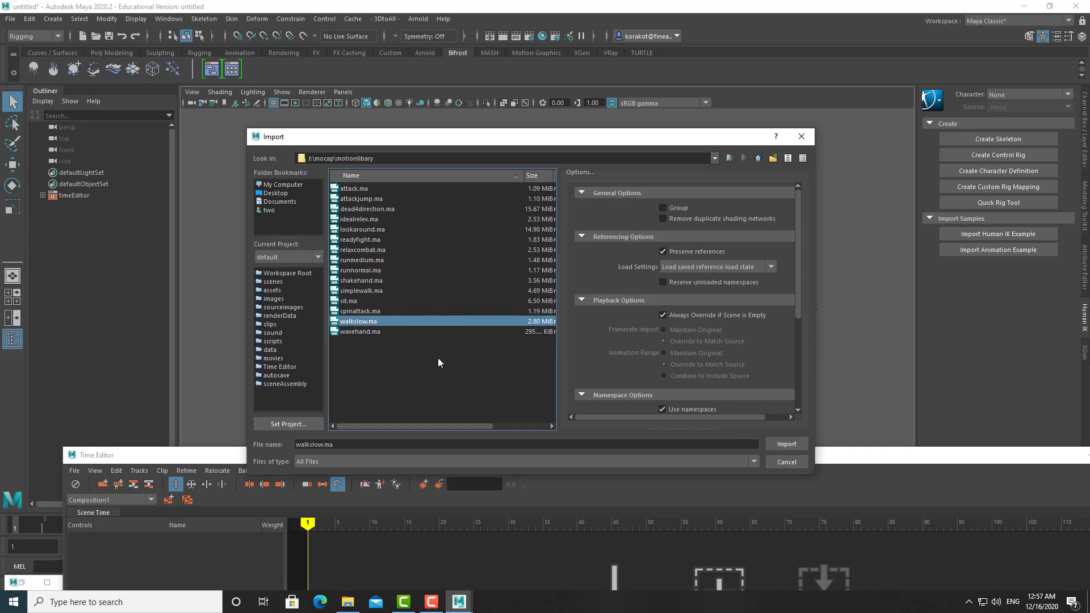
pyautogui.click(786, 444)
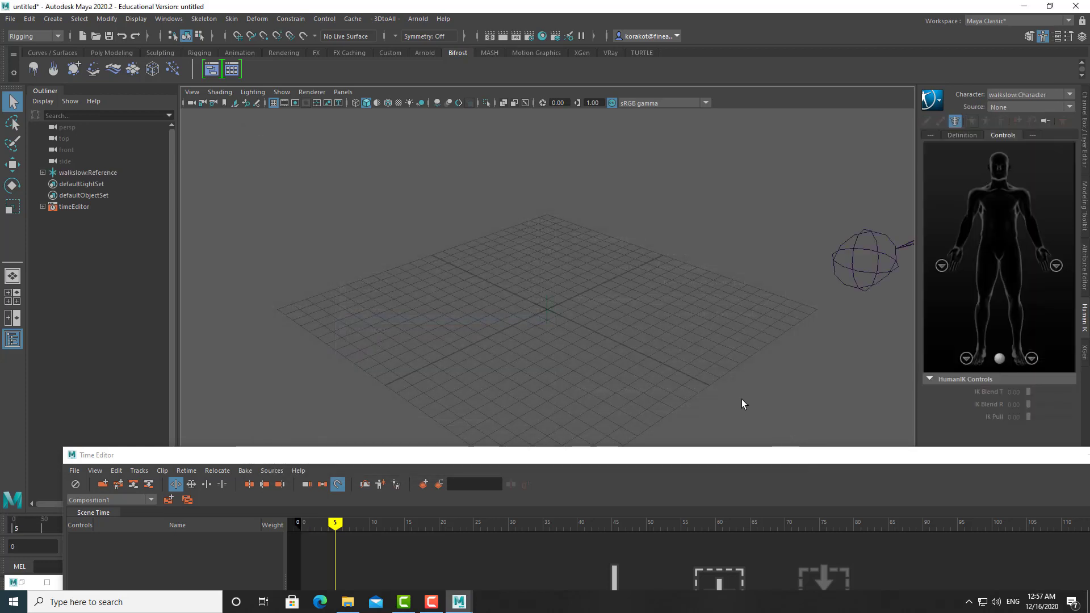
pyautogui.scroll(-10, 666, 333)
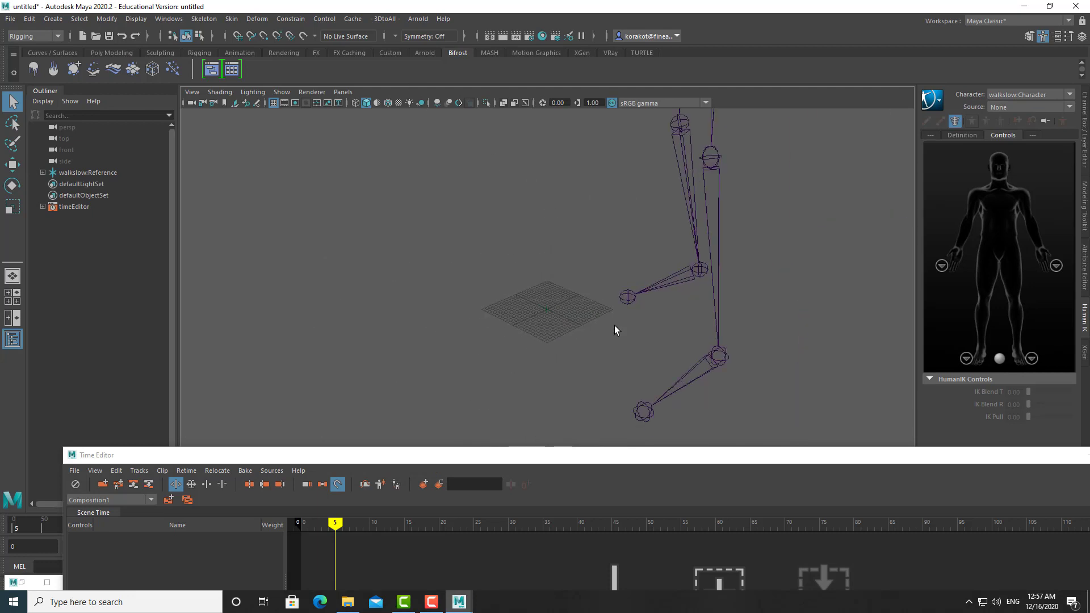
pyautogui.keyDown('alt'); pyautogui.moveTo(614, 325); pyautogui.dragTo(363, 408); pyautogui.keyUp('alt')
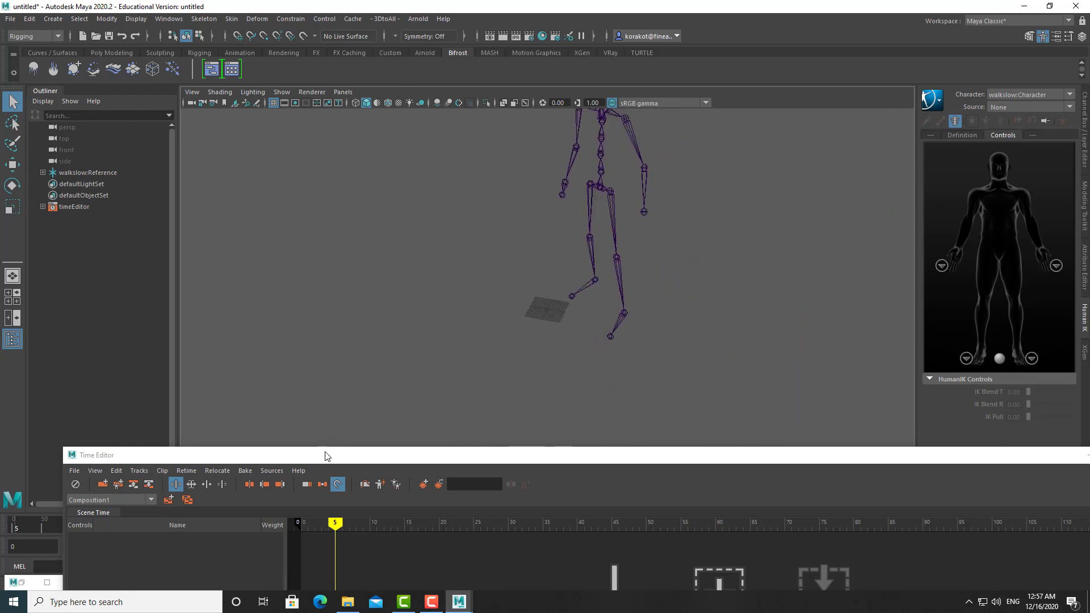
# - Move the Time Editor off the timeline, go to frame 0 and view the skeleton's T-pose
pyautogui.moveTo(326, 455); pyautogui.dragTo(615, 352)
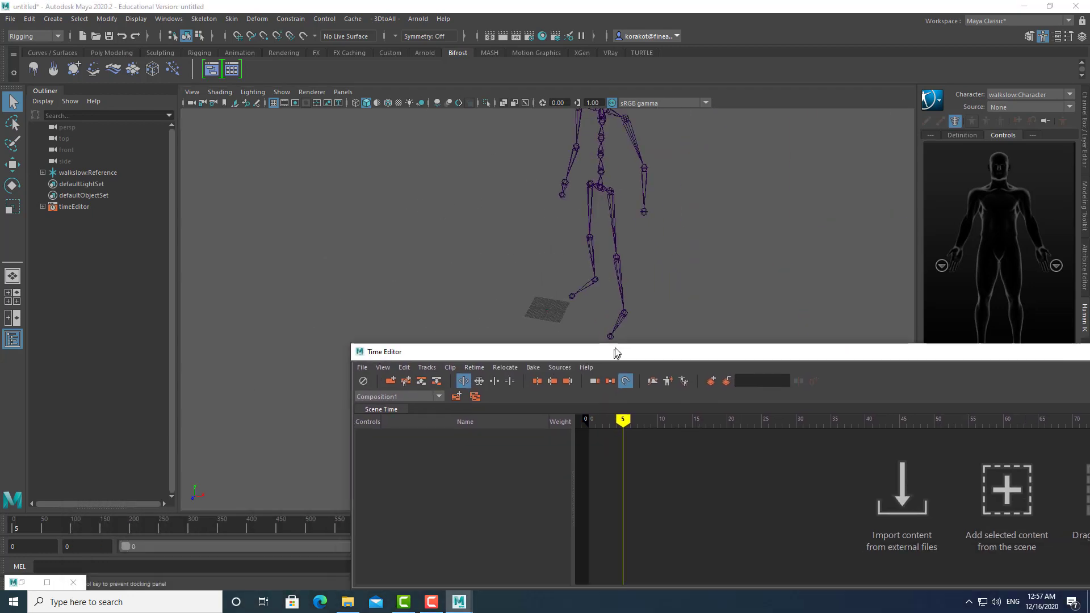
pyautogui.moveTo(90, 515); pyautogui.dragTo(1, 520)
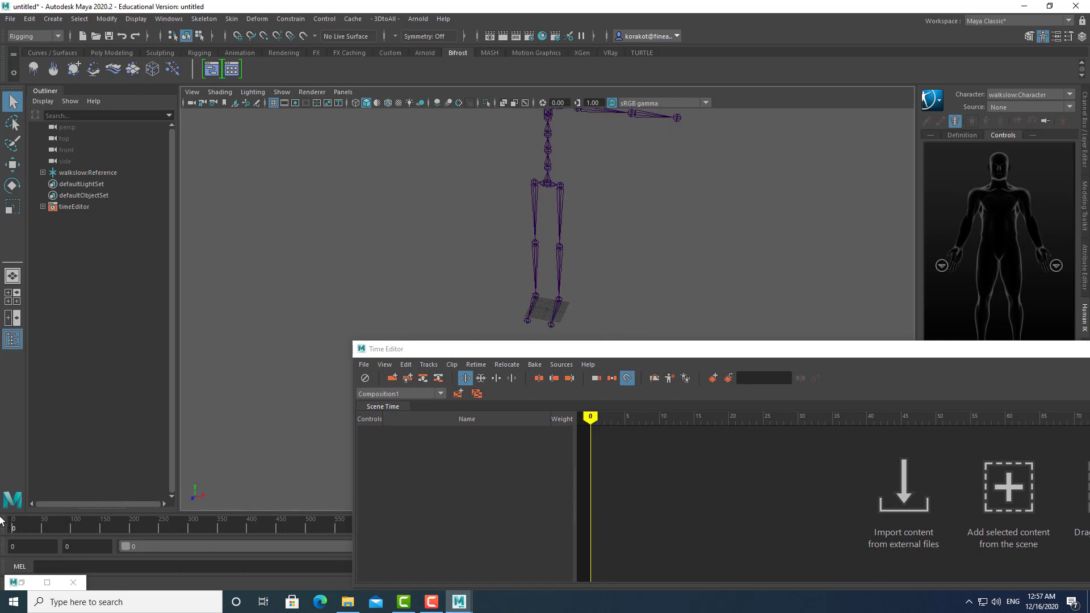
pyautogui.keyDown('alt'); pyautogui.moveTo(586, 259); pyautogui.dragTo(487, 242); pyautogui.keyUp('alt')
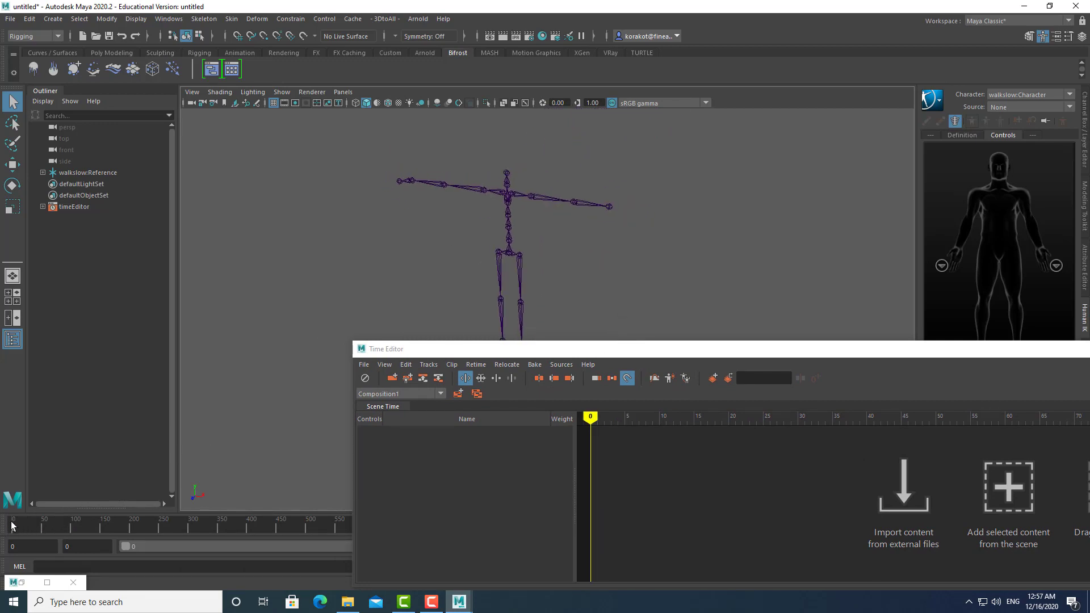
# - Examine the keyed joints of the walkslow skeleton by selecting leg, arm and spine joints individually, then clear the selection
pyautogui.click(519, 279)
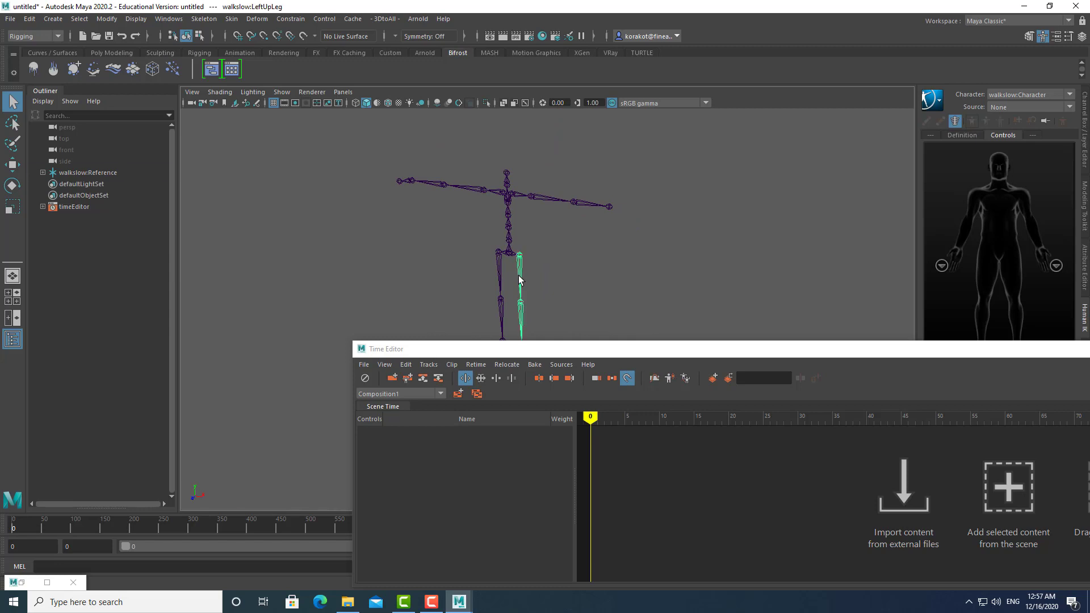
pyautogui.click(483, 277)
pyautogui.click(498, 252)
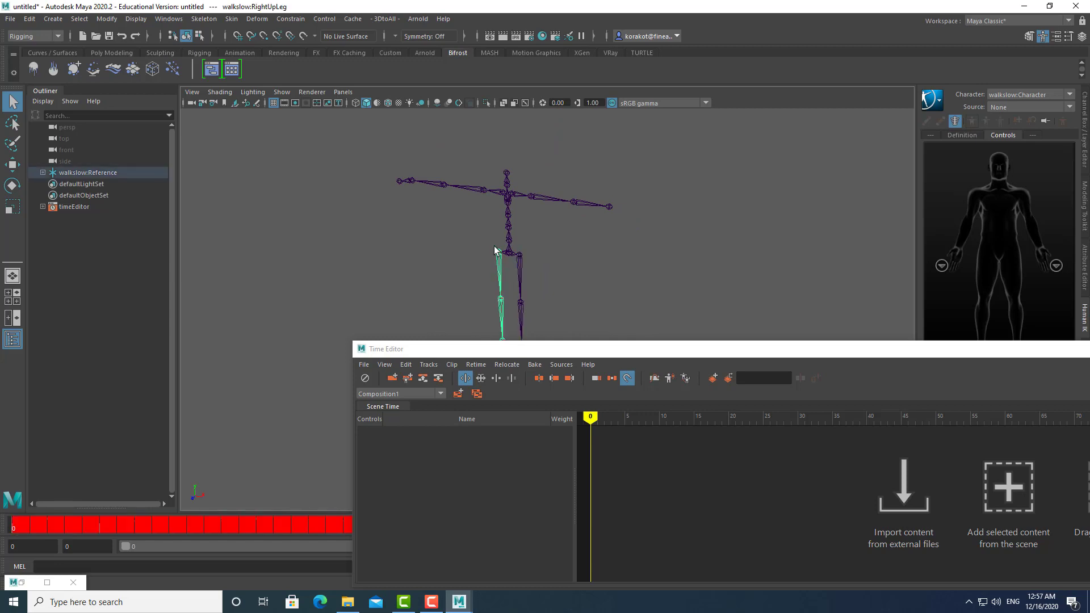
pyautogui.click(479, 191)
pyautogui.click(573, 224)
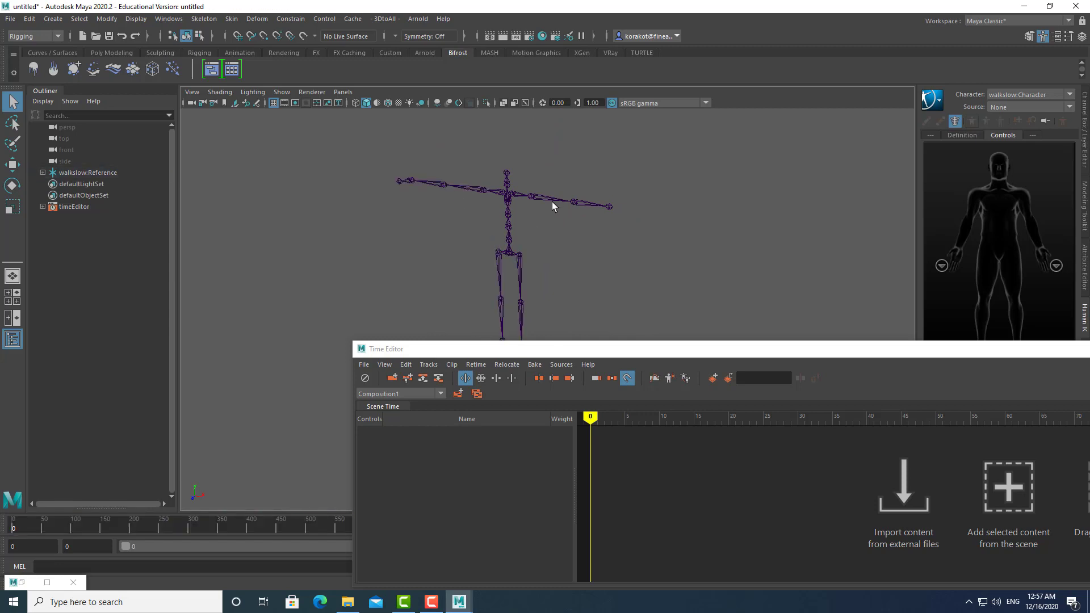
pyautogui.click(556, 200)
pyautogui.click(564, 238)
pyautogui.click(509, 243)
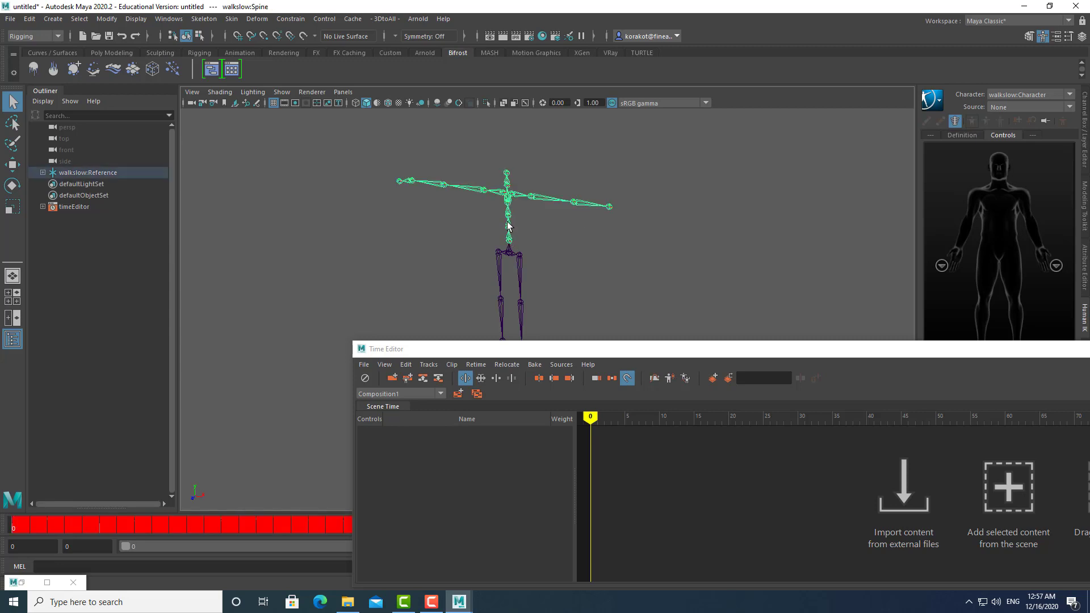
pyautogui.click(562, 241)
pyautogui.click(519, 304)
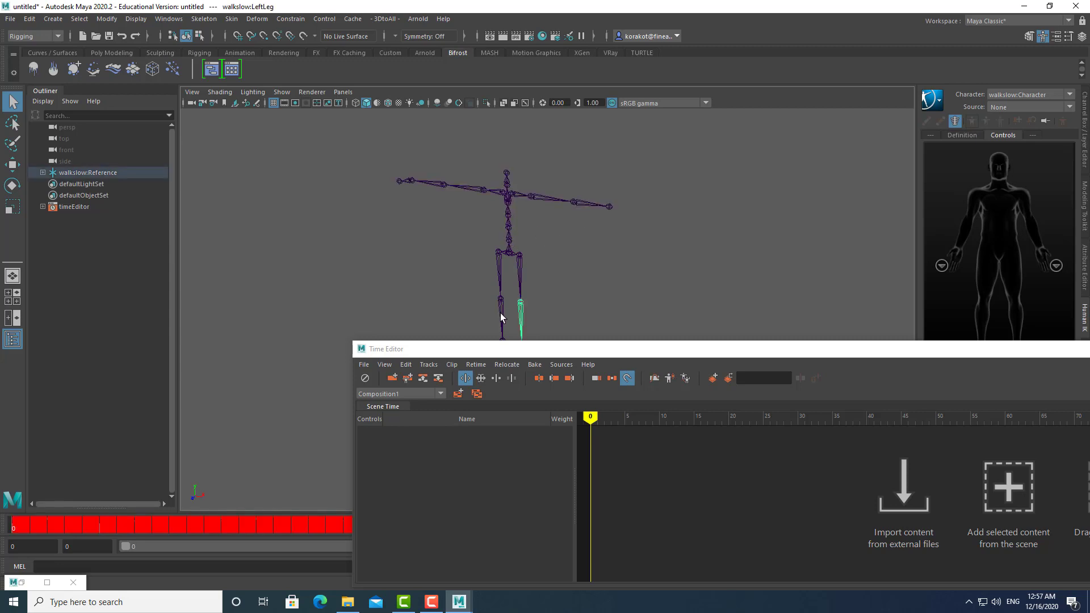
pyautogui.click(501, 316)
pyautogui.moveTo(470, 266)
pyautogui.keyDown('alt'); pyautogui.mouseDown()
pyautogui.moveTo(530, 284)
pyautogui.moveTo(475, 248)
pyautogui.moveTo(477, 226)
pyautogui.moveTo(483, 268)
pyautogui.mouseUp(); pyautogui.keyUp('alt')
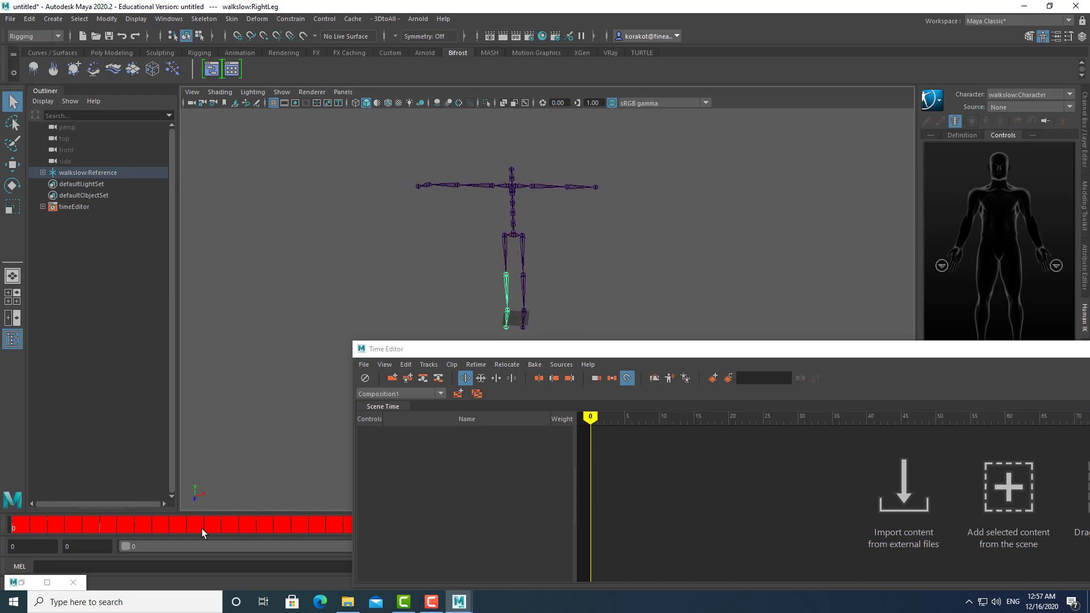
pyautogui.click(569, 293)
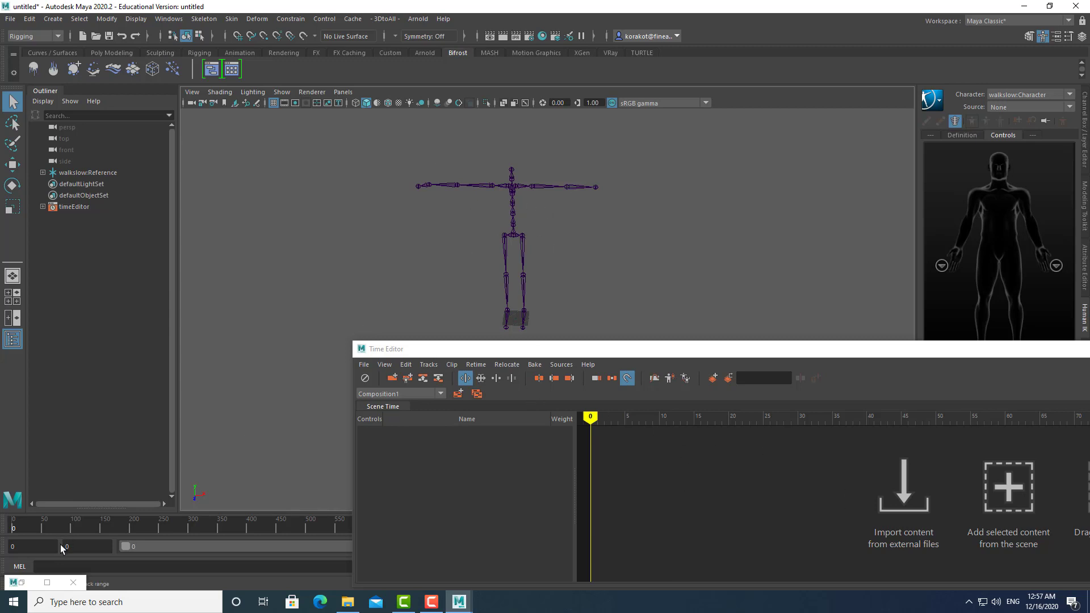
# - Select all joints of the walkslow skeleton at frame 0
pyautogui.moveTo(37, 526); pyautogui.dragTo(13, 519)
pyautogui.moveTo(407, 126); pyautogui.dragTo(754, 413)
pyautogui.moveTo(387, 146); pyautogui.dragTo(657, 387)
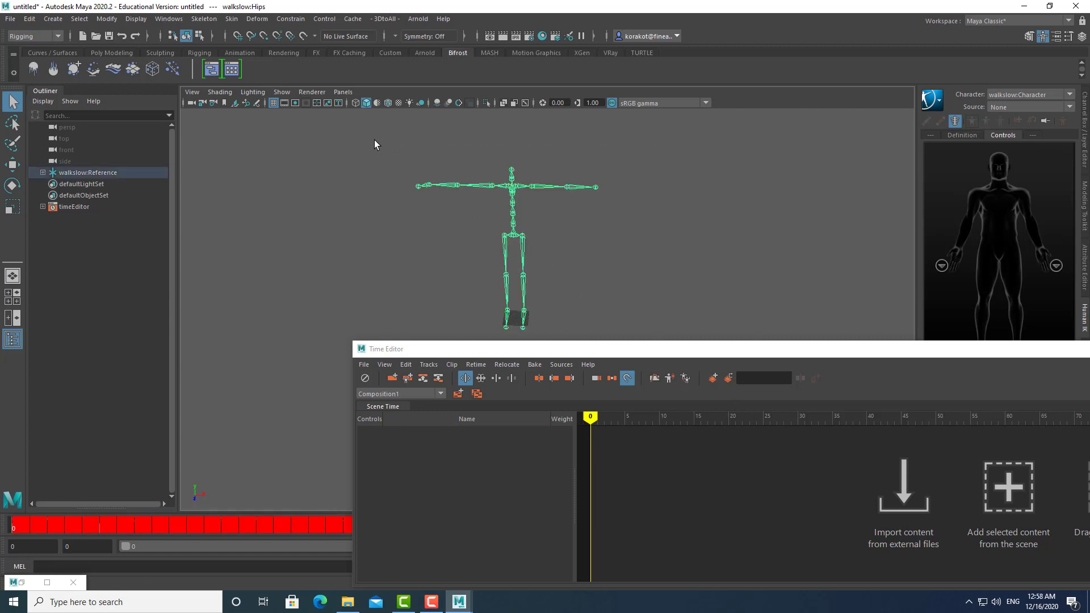
pyautogui.moveTo(375, 141); pyautogui.dragTo(626, 363)
pyautogui.moveTo(392, 143); pyautogui.dragTo(653, 423)
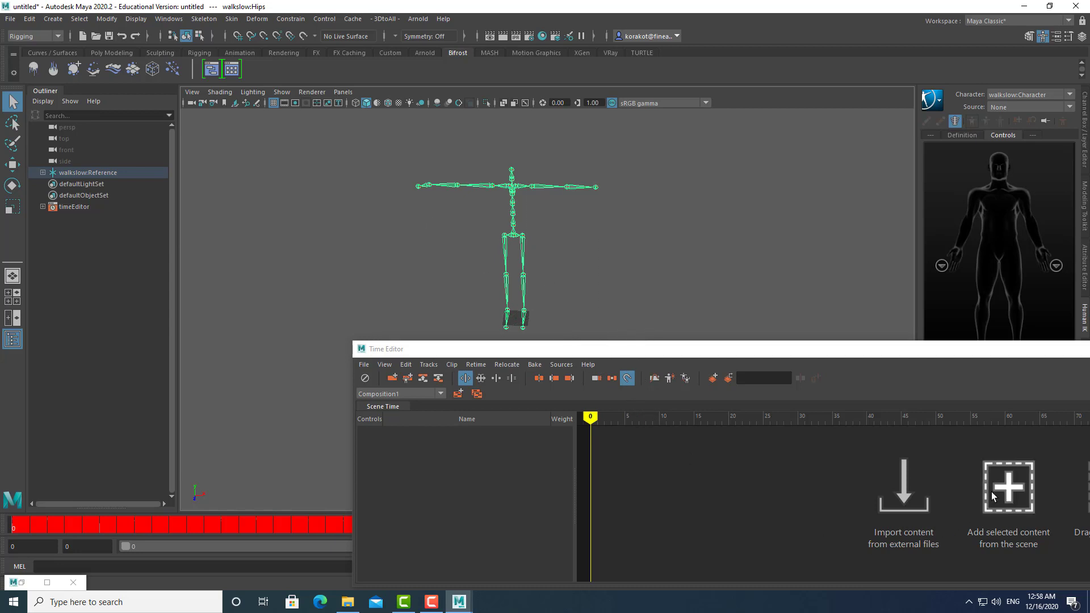
# - Add the selected walkslow skeleton's animation to the Time Editor as a clip on a new track
pyautogui.moveTo(931, 353); pyautogui.dragTo(725, 337)
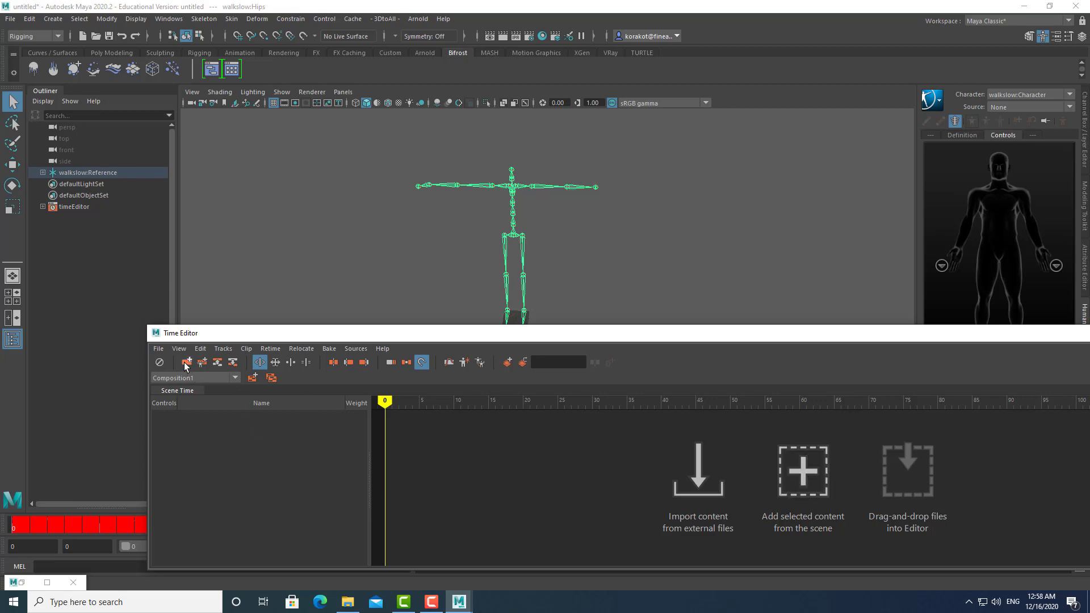
pyautogui.click(809, 481)
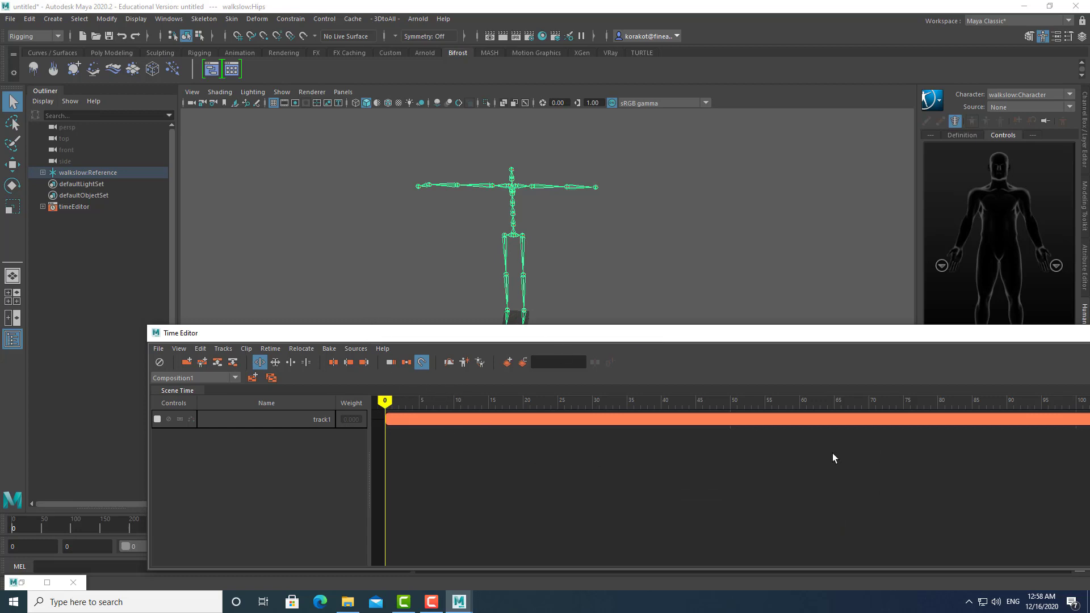
pyautogui.moveTo(468, 334); pyautogui.dragTo(666, 344)
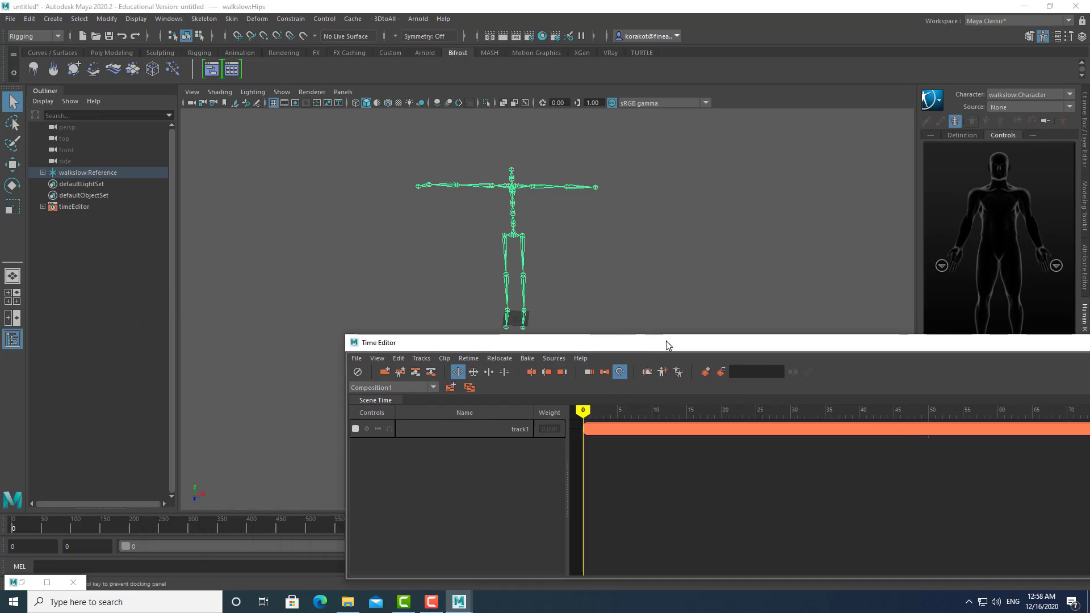
pyautogui.moveTo(16, 532)
pyautogui.mouseDown()
pyautogui.moveTo(26, 532)
pyautogui.moveTo(6, 533)
pyautogui.mouseUp()
pyautogui.moveTo(895, 348); pyautogui.dragTo(614, 323)
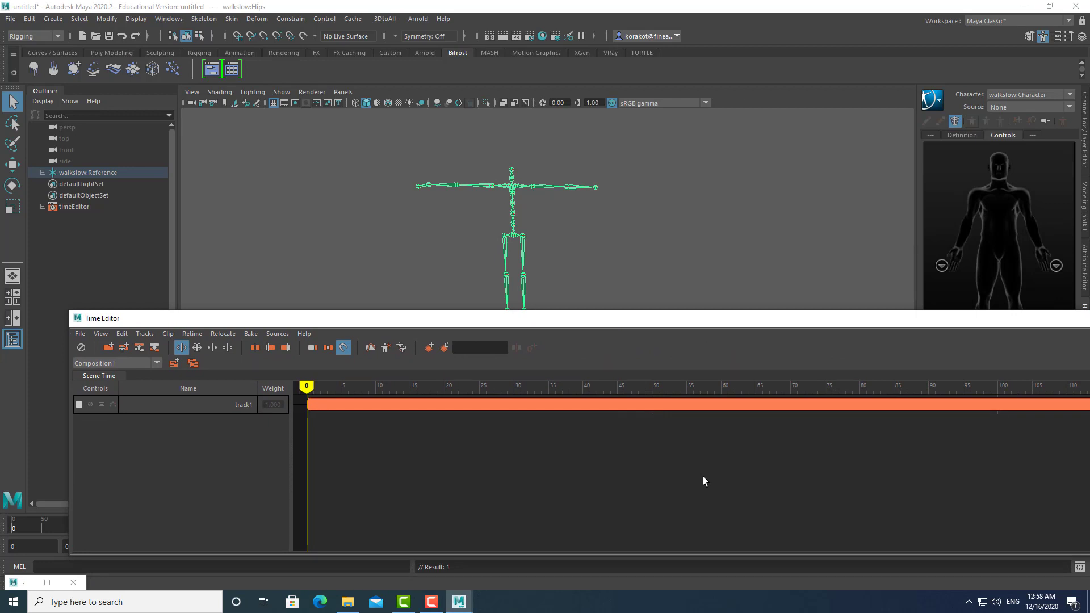
# - Examine the full length of anim_Clip1 on track1 in the Time Editor, from its start to its end
pyautogui.keyDown('alt'); pyautogui.moveTo(702, 481); pyautogui.dragTo(632, 467, button='right'); pyautogui.keyUp('alt')
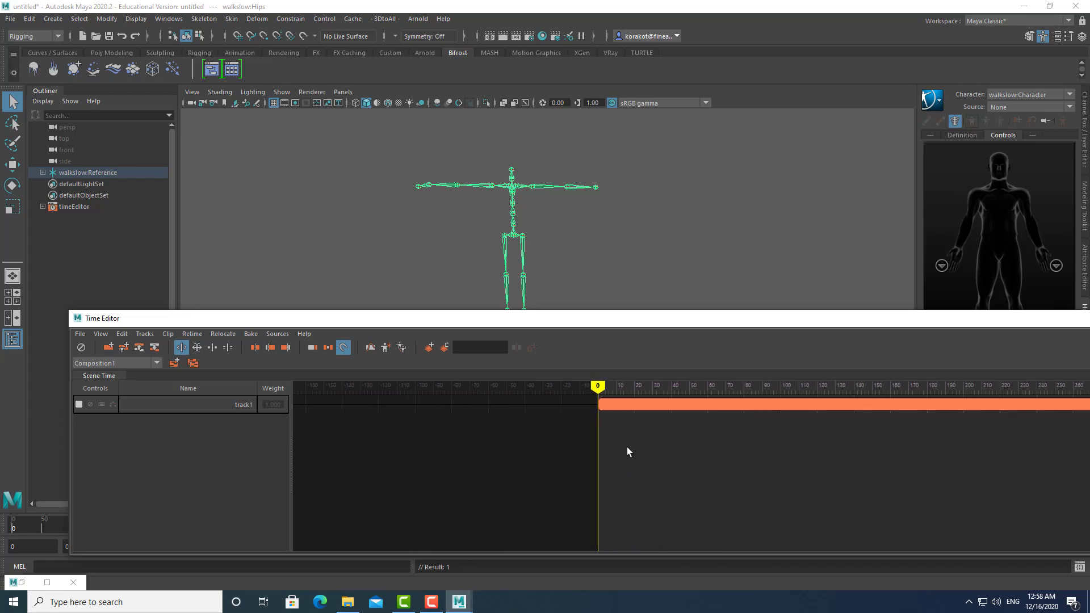
pyautogui.keyDown('alt'); pyautogui.moveTo(812, 496); pyautogui.dragTo(772, 468, button='right'); pyautogui.keyUp('alt')
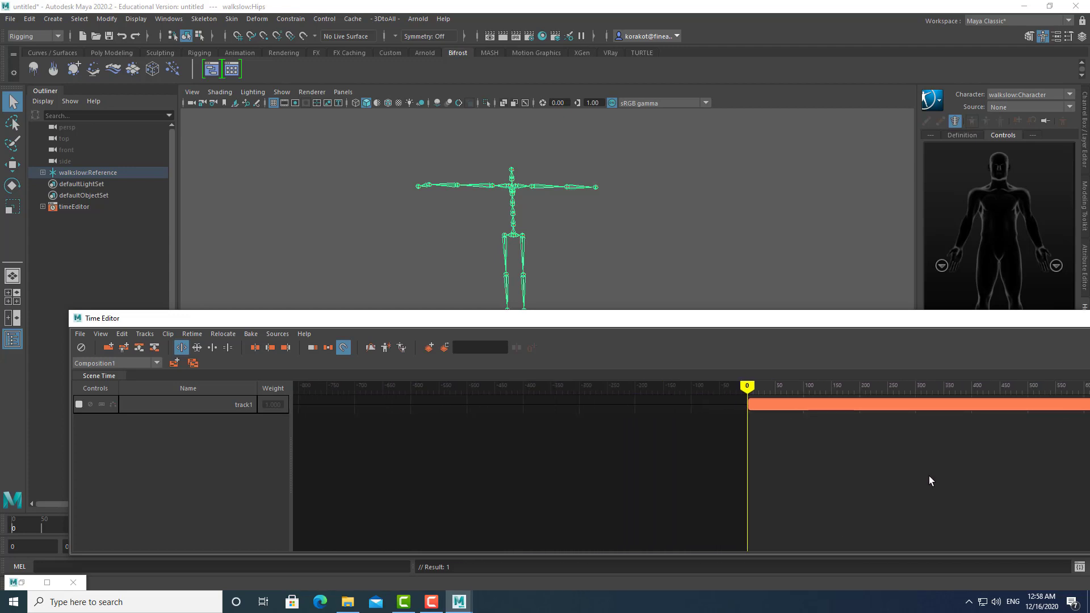
pyautogui.keyDown('alt'); pyautogui.moveTo(927, 479); pyautogui.dragTo(639, 229, button='middle'); pyautogui.keyUp('alt')
pyautogui.keyDown('alt'); pyautogui.moveTo(640, 228); pyautogui.dragTo(596, 185, button='right'); pyautogui.keyUp('alt')
pyautogui.keyDown('alt'); pyautogui.moveTo(733, 483); pyautogui.dragTo(690, 414, button='right'); pyautogui.keyUp('alt')
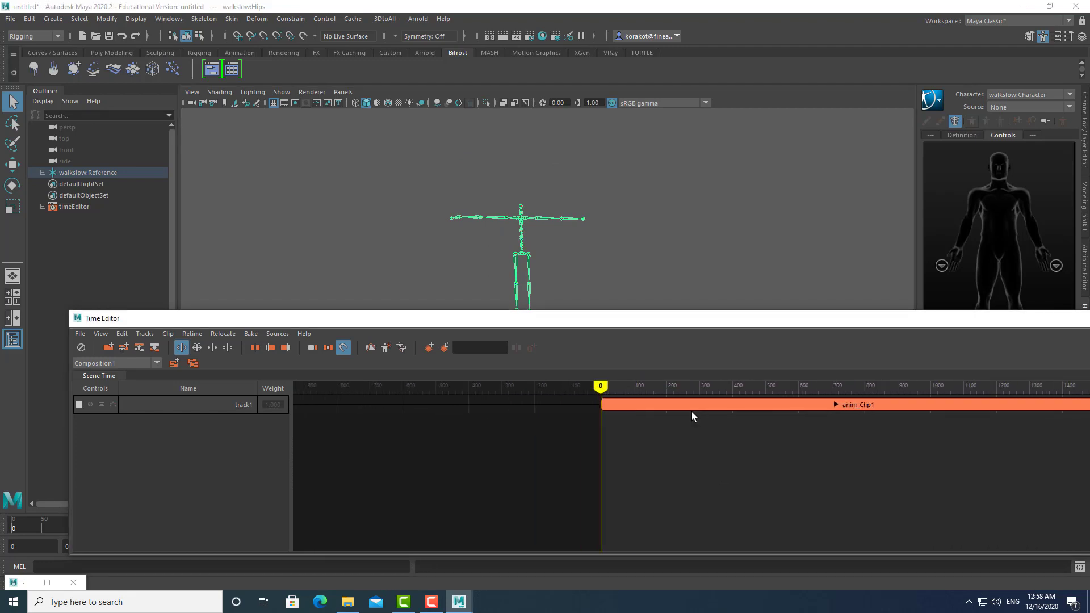
pyautogui.keyDown('alt'); pyautogui.moveTo(737, 267); pyautogui.dragTo(737, 328, button='right'); pyautogui.keyUp('alt')
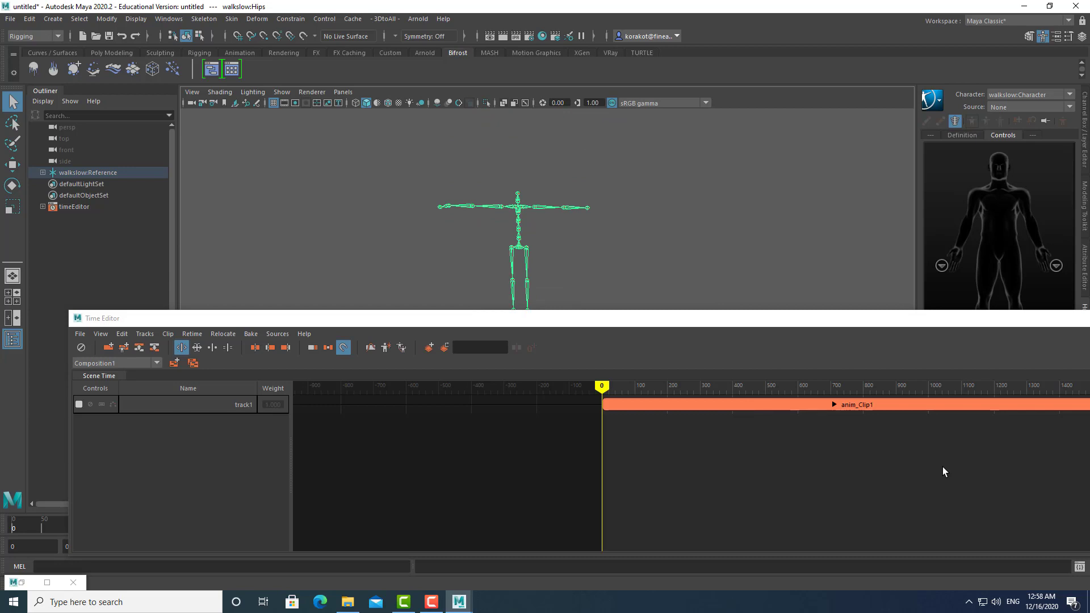
pyautogui.press('a')
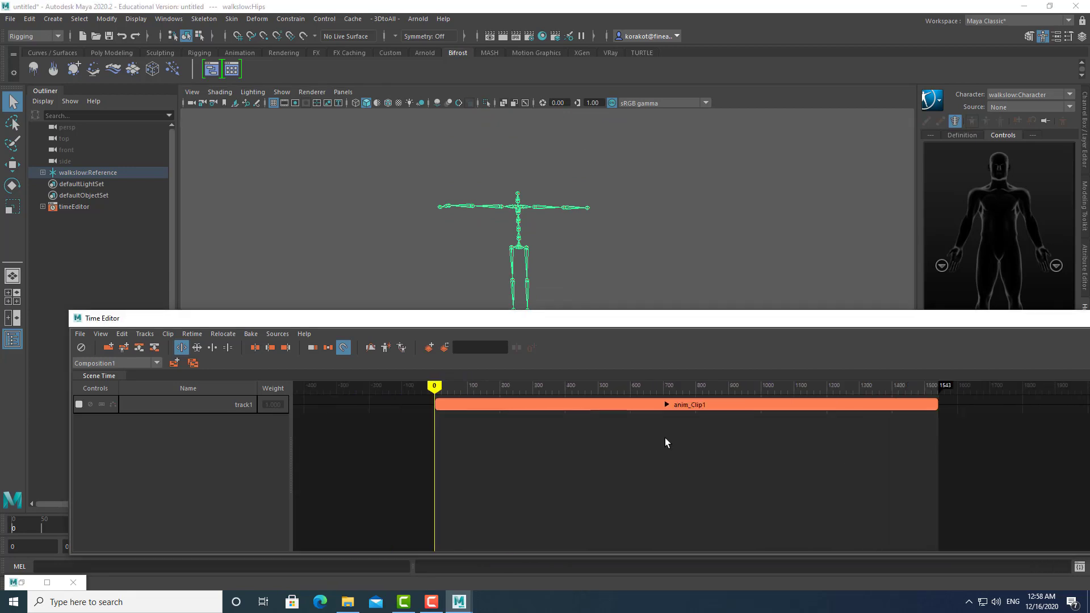
pyautogui.click(702, 406)
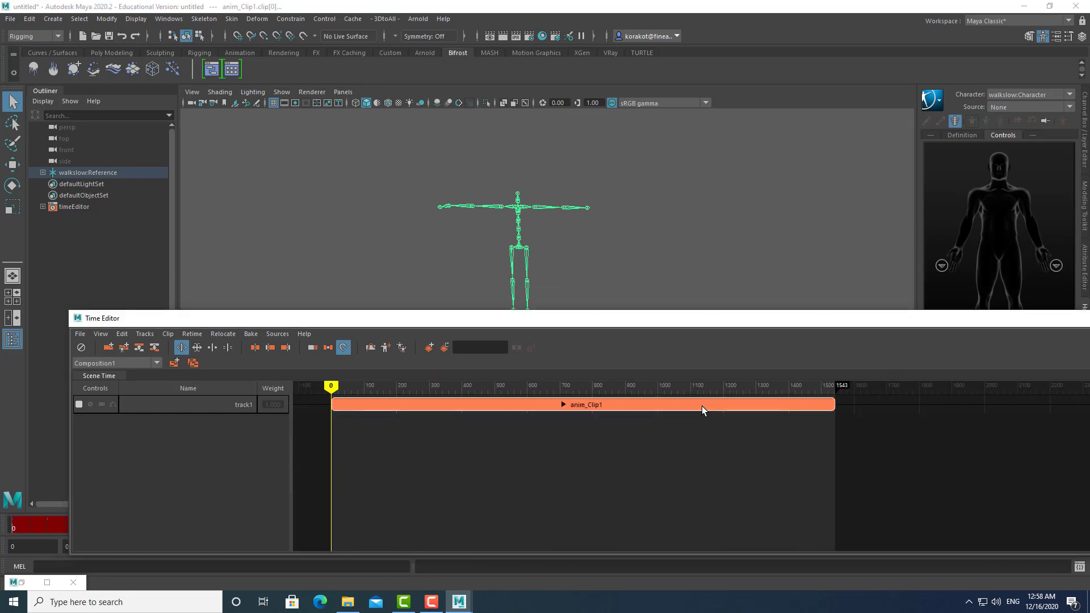
pyautogui.press('f')
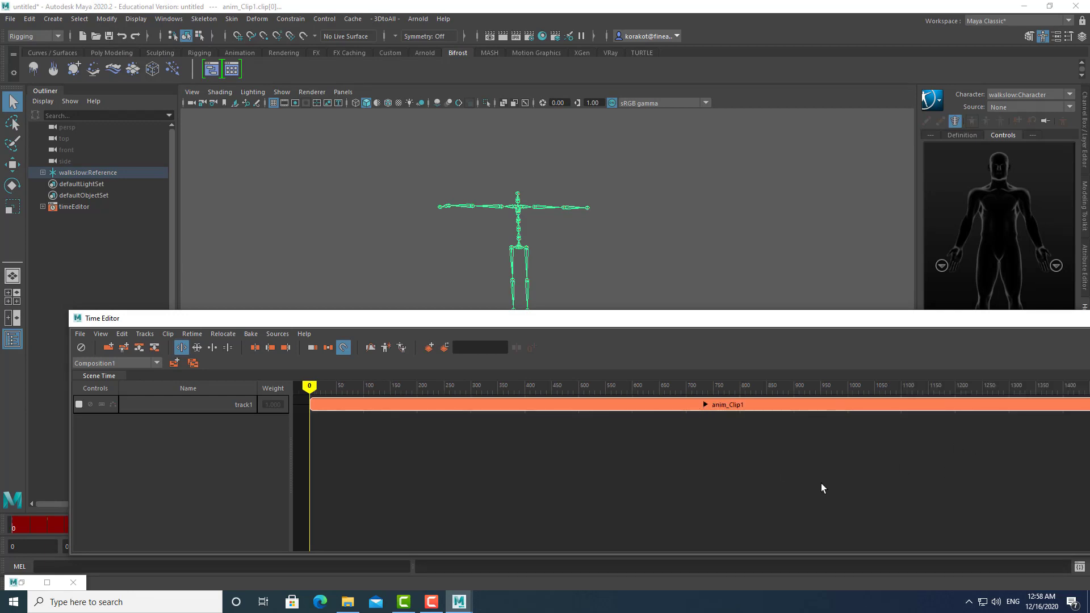
pyautogui.moveTo(840, 320); pyautogui.dragTo(809, 318)
pyautogui.scroll(-5, 822, 519)
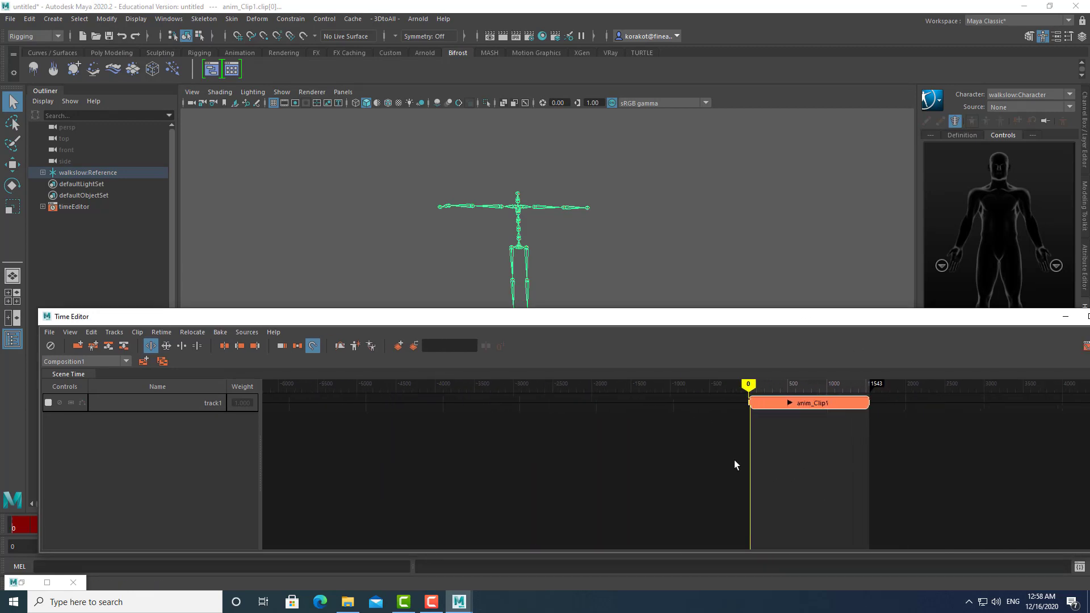
pyautogui.scroll(2, 734, 460)
pyautogui.keyDown('alt'); pyautogui.moveTo(833, 484); pyautogui.dragTo(754, 465, button='middle'); pyautogui.keyUp('alt')
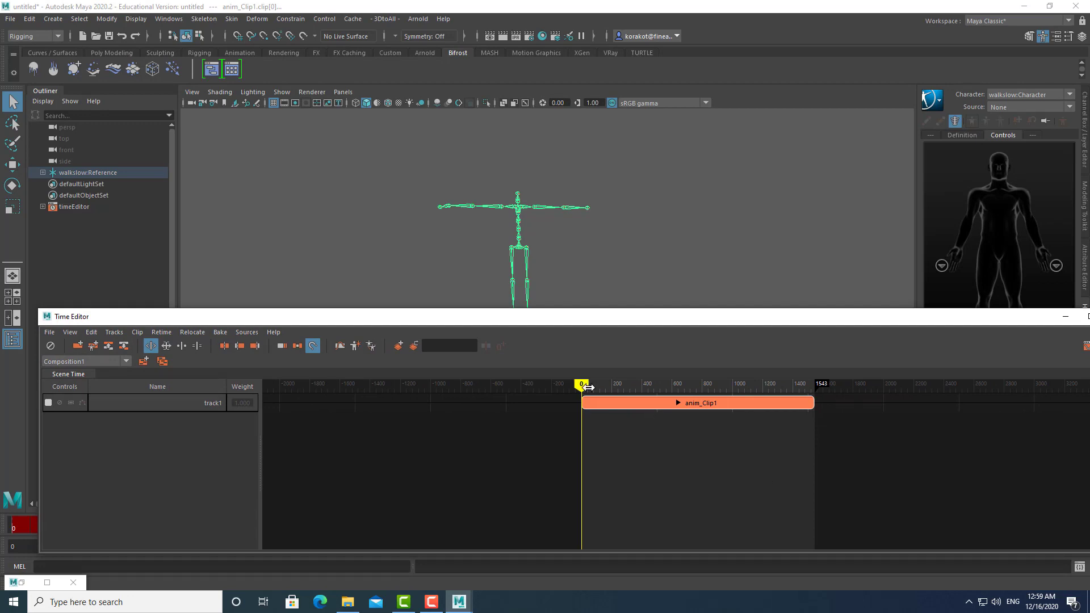
pyautogui.scroll(2, 661, 447)
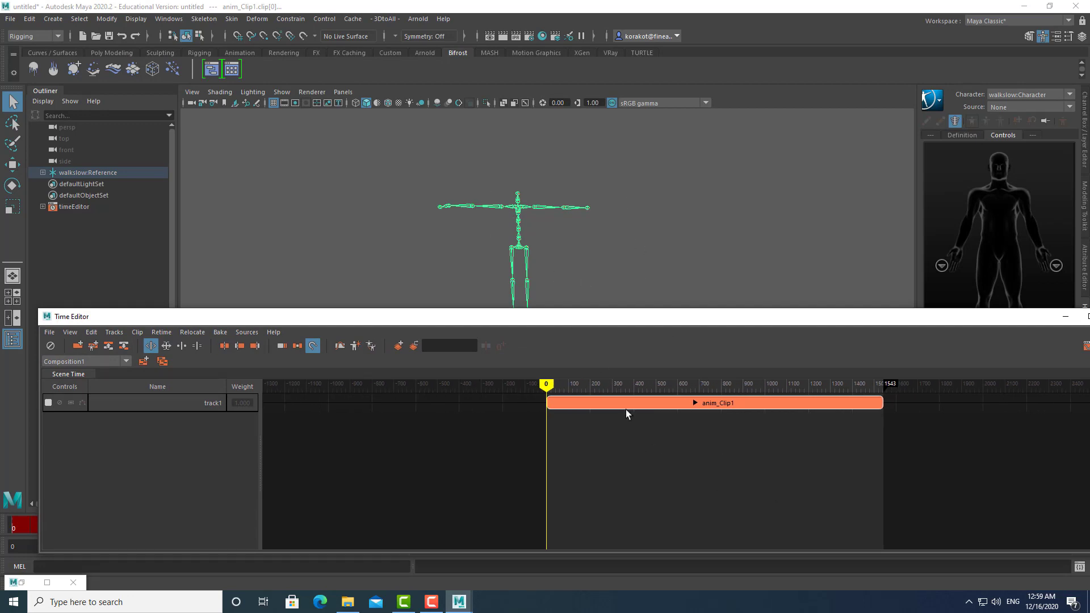
# - Shrink the Time Editor window and place it so the whole editor, the time slider and the playback range are uncovered
pyautogui.keyDown('alt'); pyautogui.moveTo(584, 267); pyautogui.dragTo(601, 243); pyautogui.keyUp('alt')
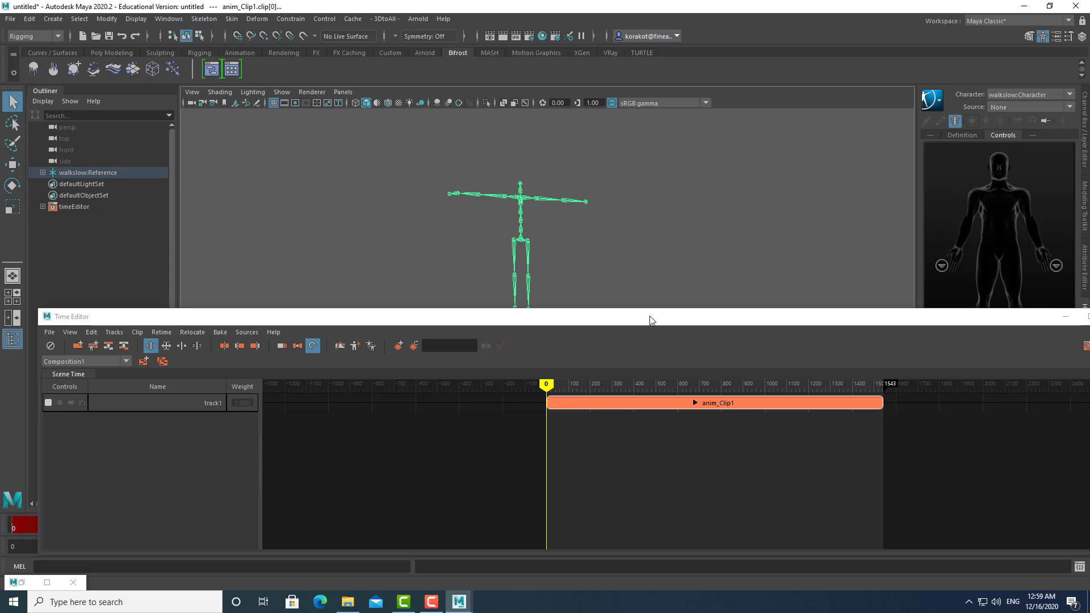
pyautogui.moveTo(43, 313); pyautogui.dragTo(319, 379)
pyautogui.moveTo(474, 386); pyautogui.dragTo(253, 261)
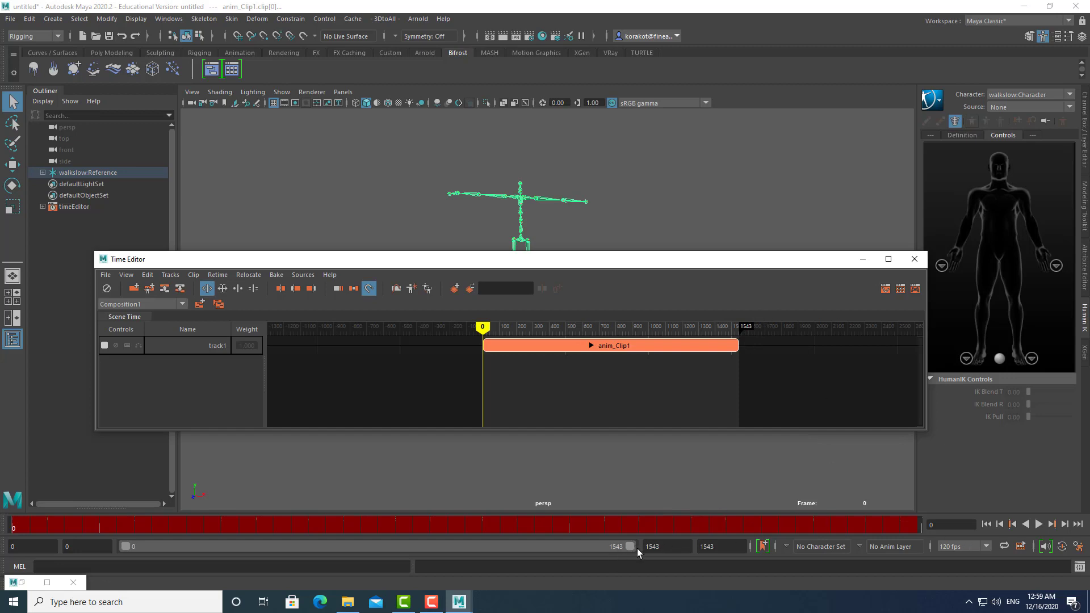
# - Adjust the playback range against the clip so it starts at frame -5 and ends at frame 1541
pyautogui.moveTo(626, 546)
pyautogui.mouseDown()
pyautogui.moveTo(591, 546)
pyautogui.moveTo(630, 546)
pyautogui.mouseUp()
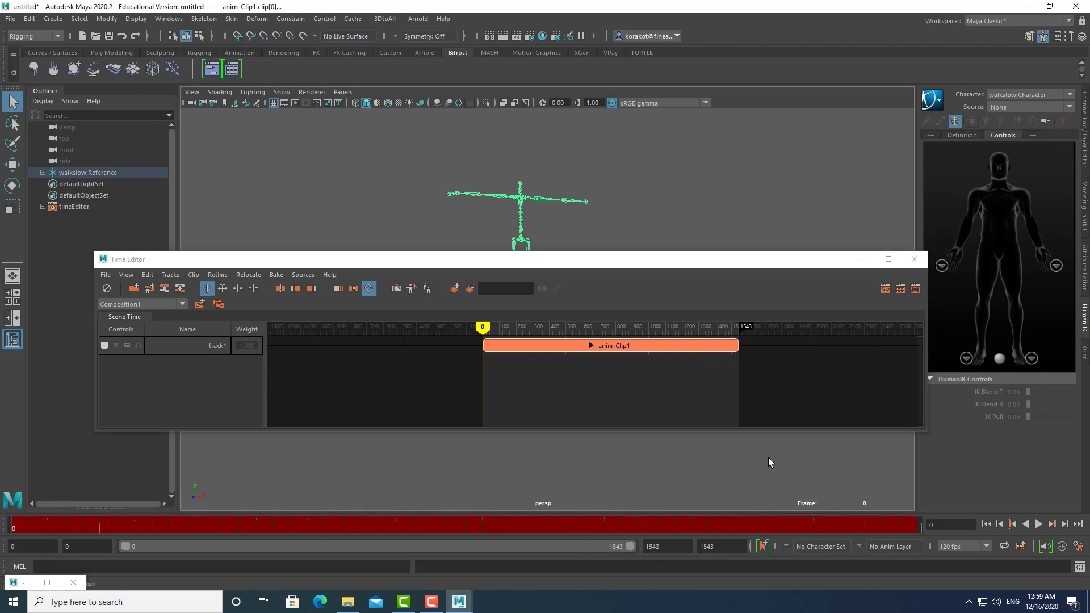
pyautogui.moveTo(738, 346); pyautogui.dragTo(700, 343)
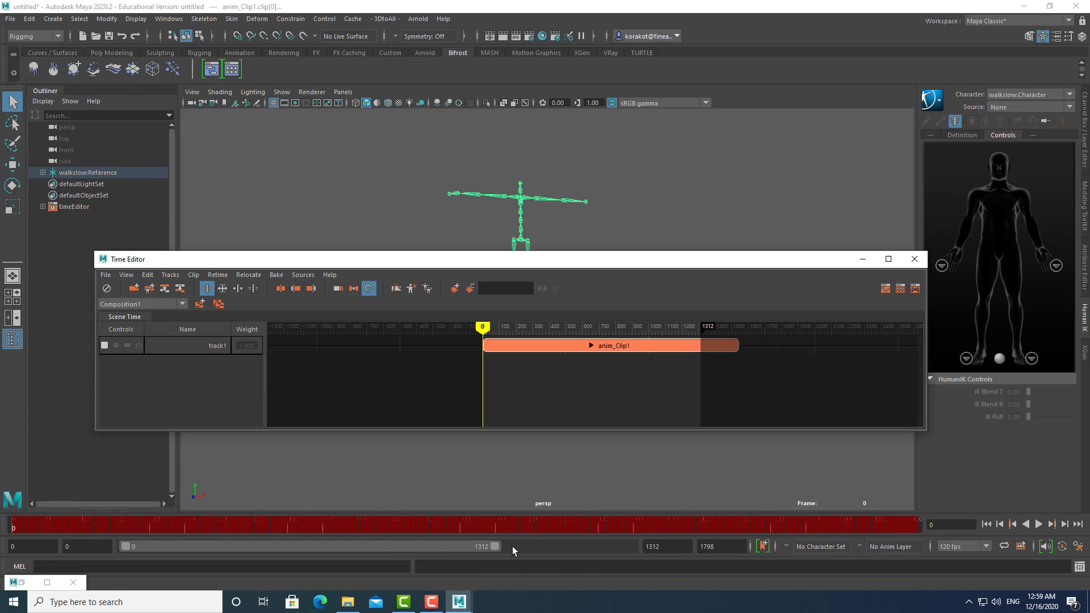
pyautogui.moveTo(495, 546); pyautogui.dragTo(717, 546)
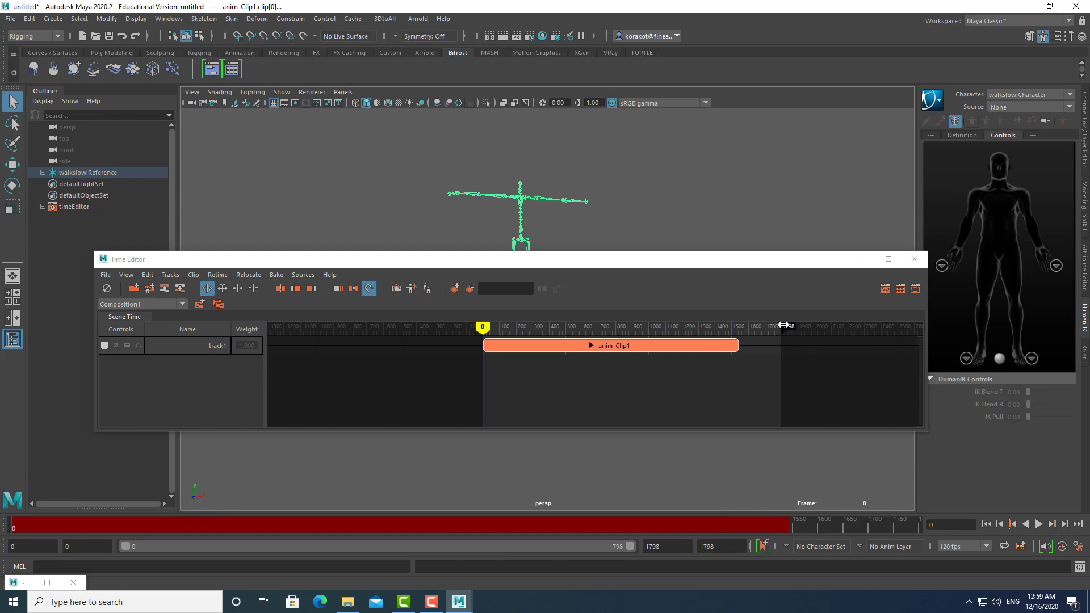
pyautogui.moveTo(713, 332); pyautogui.dragTo(745, 326)
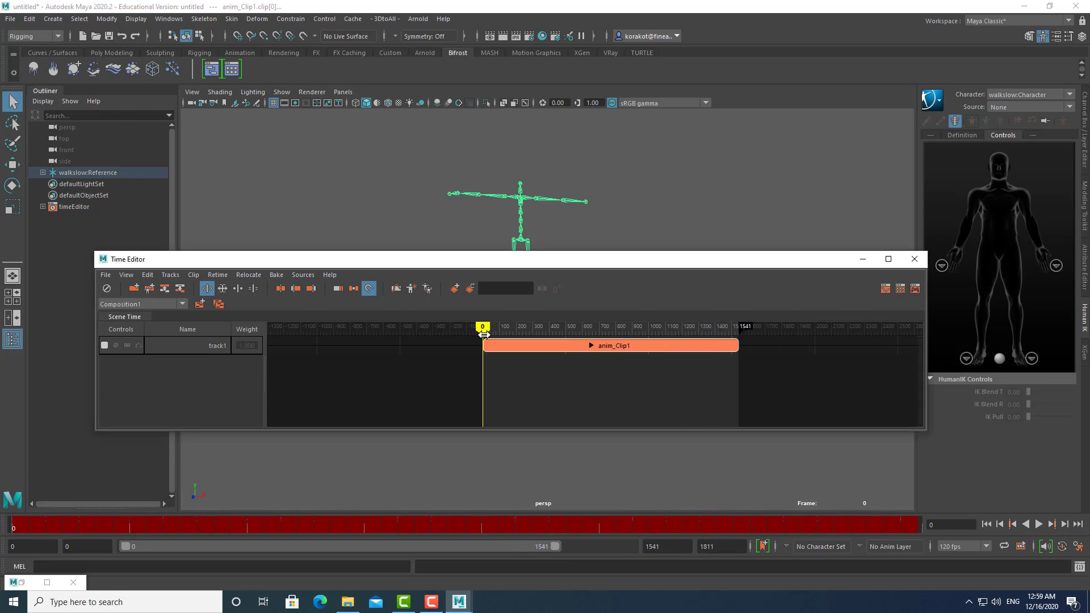
pyautogui.moveTo(486, 328); pyautogui.dragTo(588, 328)
pyautogui.moveTo(480, 328)
pyautogui.mouseDown()
pyautogui.moveTo(401, 329)
pyautogui.moveTo(482, 340)
pyautogui.mouseUp()
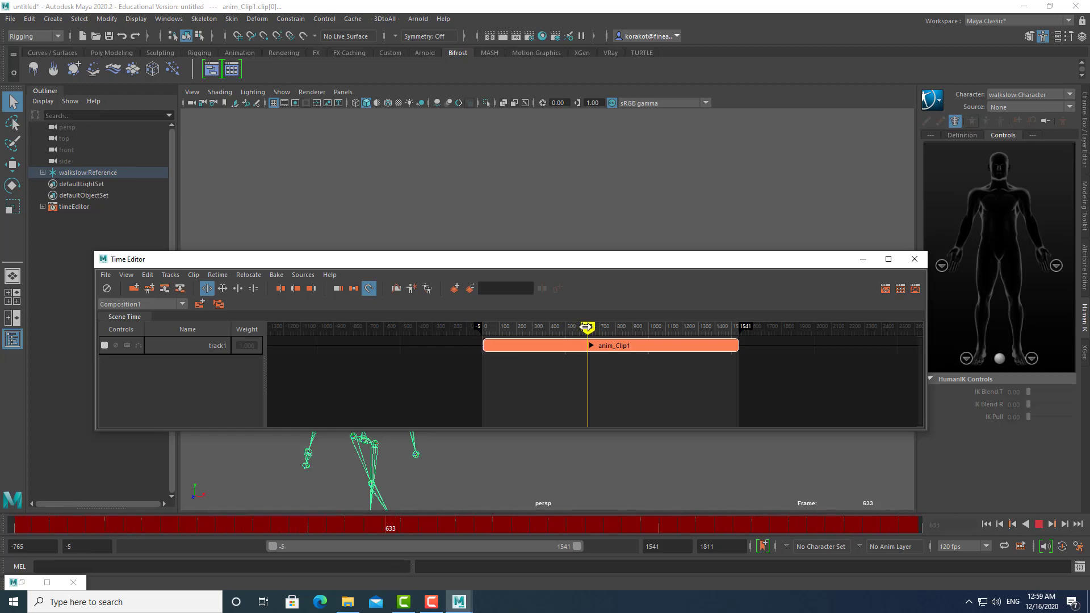
# - Move the Time Editor below the skeleton and scrub through anim_Clip1 to review the walk, stopping at frame 566
pyautogui.moveTo(587, 328); pyautogui.dragTo(552, 331)
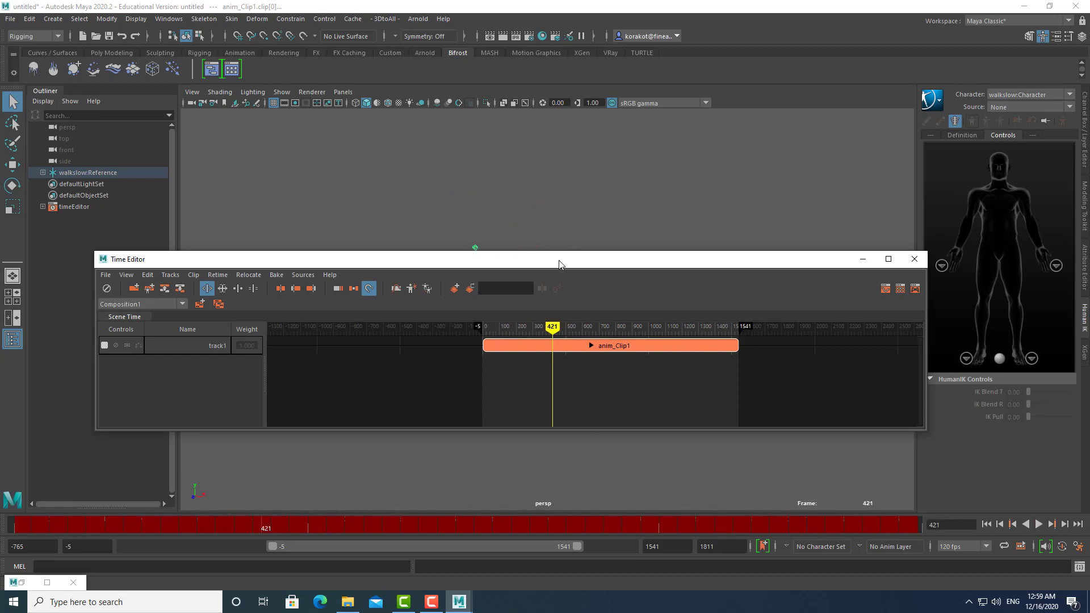
pyautogui.moveTo(552, 265); pyautogui.dragTo(542, 312)
pyautogui.moveTo(542, 374)
pyautogui.mouseDown()
pyautogui.moveTo(554, 374)
pyautogui.moveTo(527, 380)
pyautogui.mouseUp()
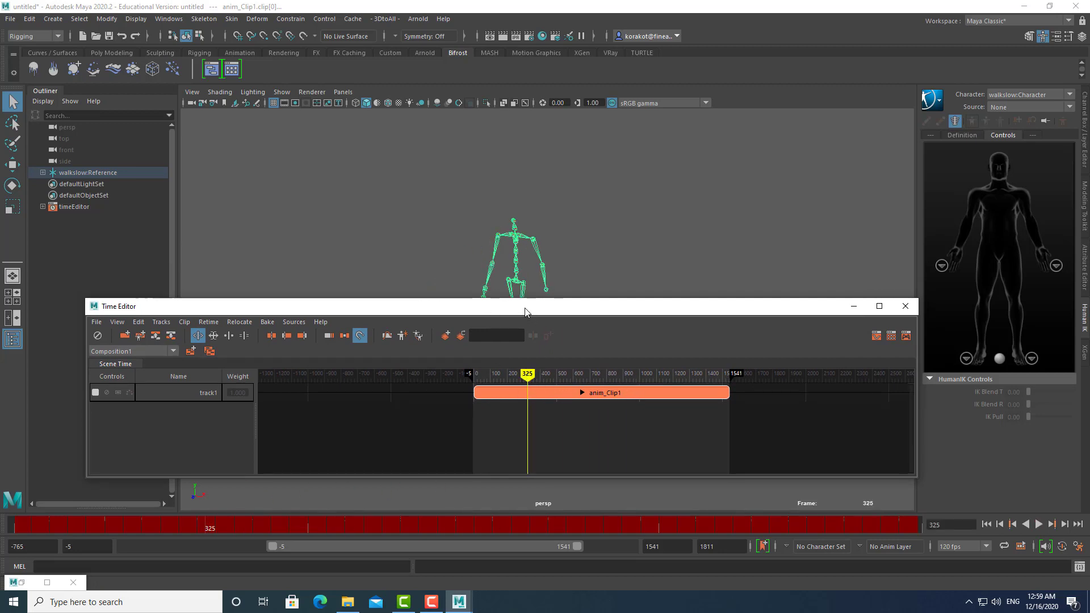
pyautogui.moveTo(523, 308); pyautogui.dragTo(524, 324)
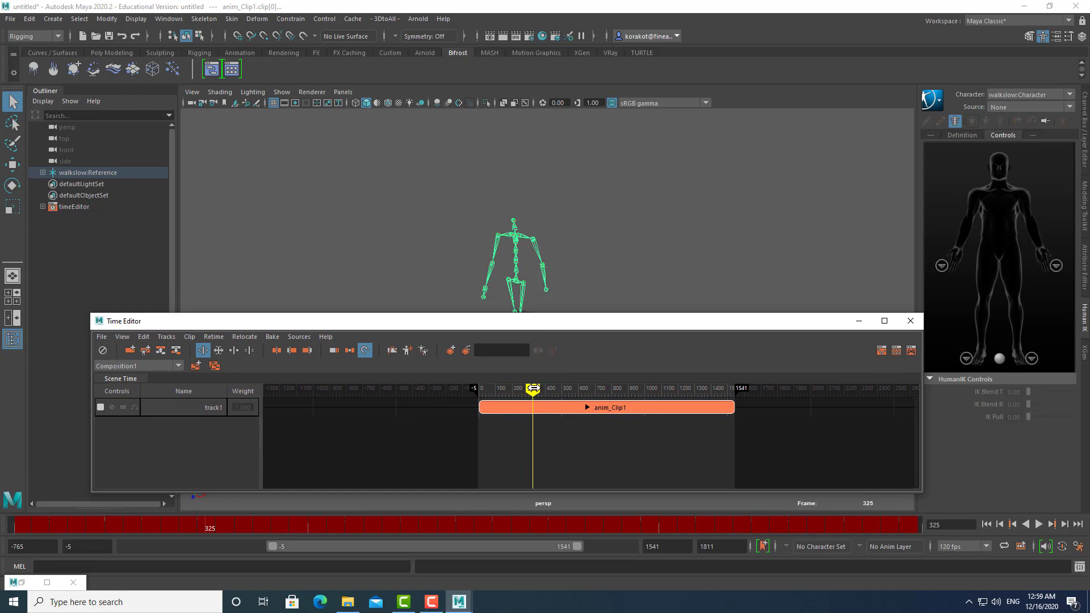
pyautogui.moveTo(481, 388); pyautogui.dragTo(565, 396)
pyautogui.moveTo(557, 331); pyautogui.dragTo(473, 357)
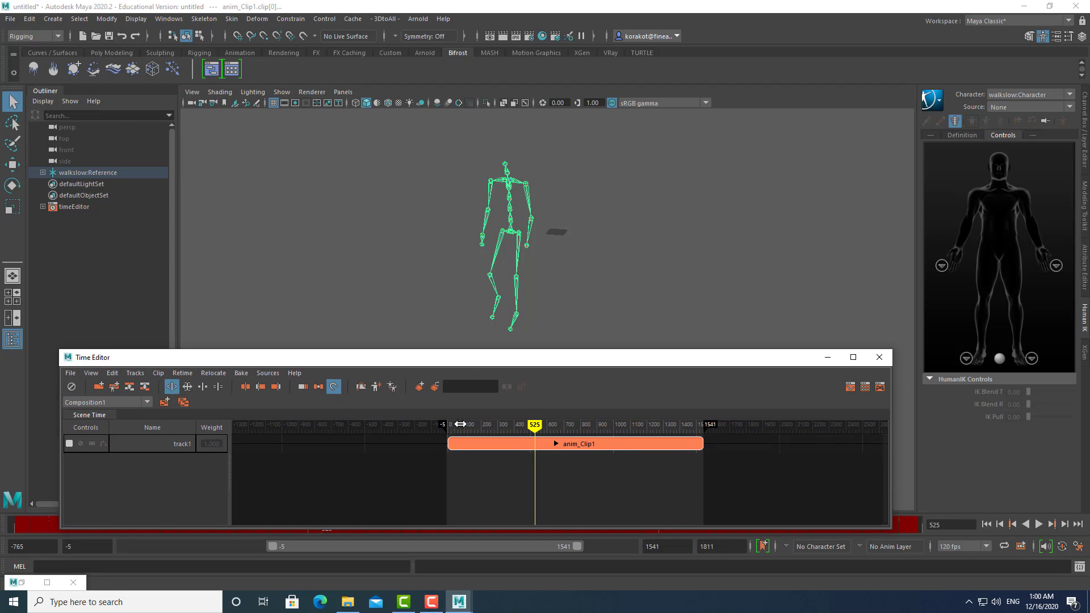
pyautogui.moveTo(448, 424); pyautogui.dragTo(541, 426)
# - Trim both ends of anim_Clip1 to about frames 140 and 1065, and scale the clip's end out to about frame 2170
pyautogui.moveTo(697, 448); pyautogui.dragTo(624, 444)
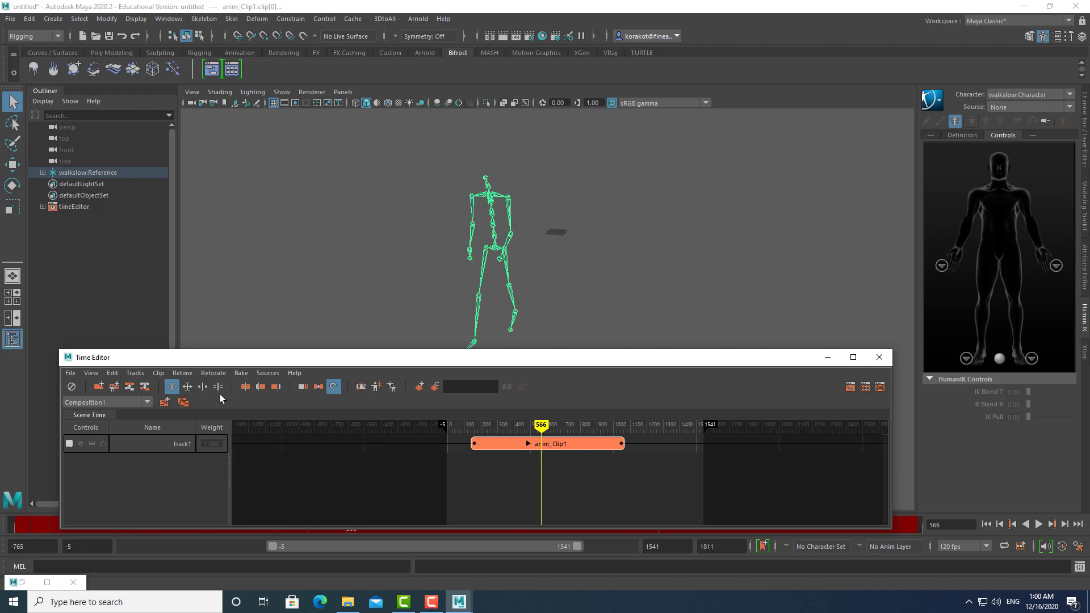
pyautogui.click(187, 388)
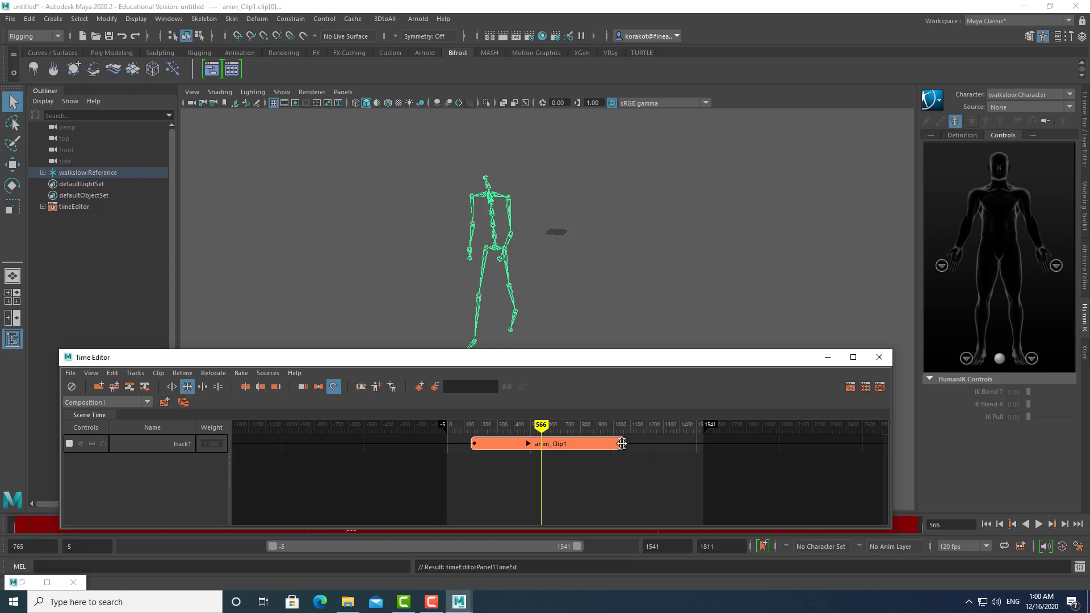
pyautogui.moveTo(622, 444); pyautogui.dragTo(747, 450)
pyautogui.moveTo(675, 444); pyautogui.dragTo(807, 456)
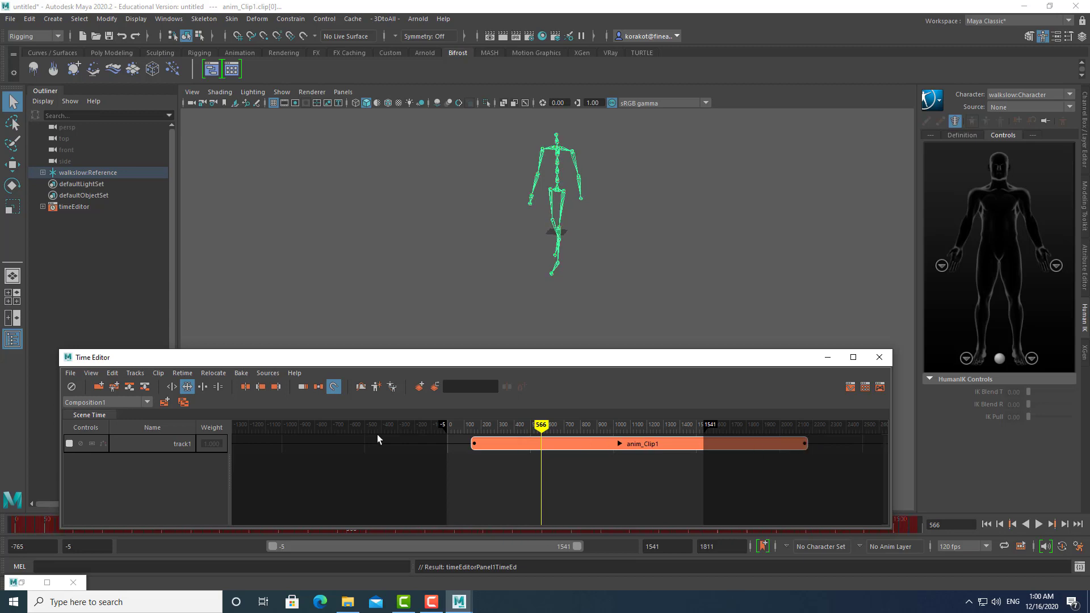
# - Extend the end of anim_Clip1 with a loop to about frame 2740 and preview the motion around the looped section
pyautogui.click(203, 389)
pyautogui.moveTo(800, 446); pyautogui.dragTo(901, 448)
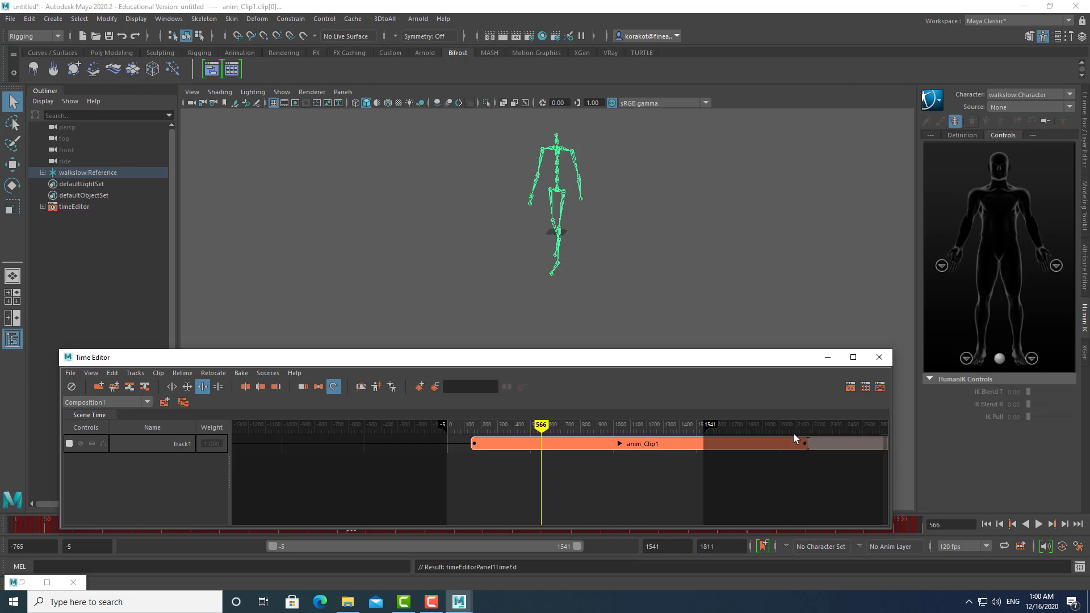
pyautogui.moveTo(794, 433); pyautogui.dragTo(834, 433)
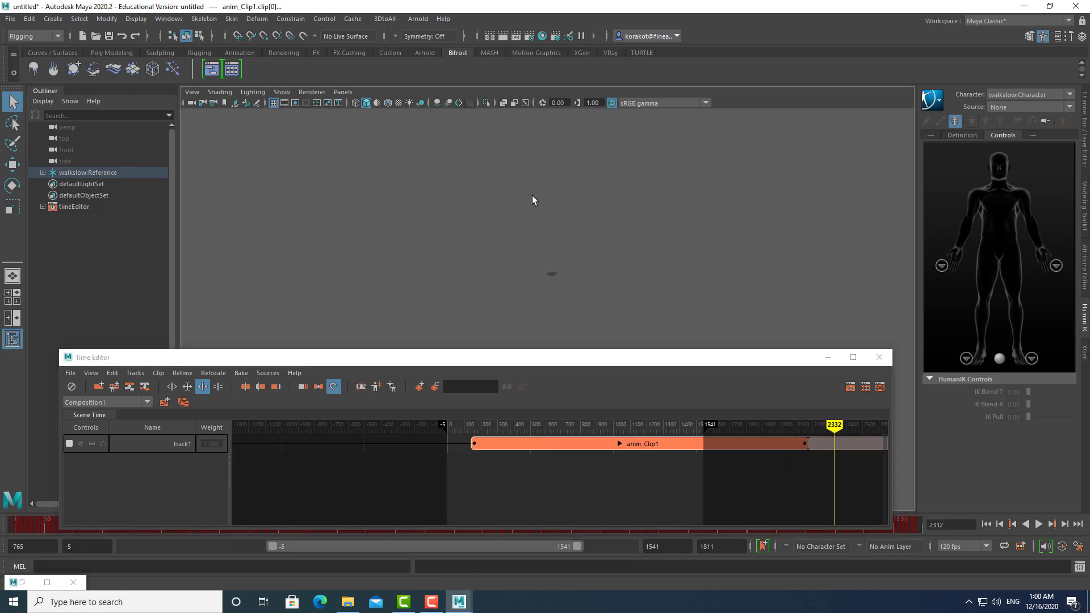
pyautogui.hotkey('alt', 'v')
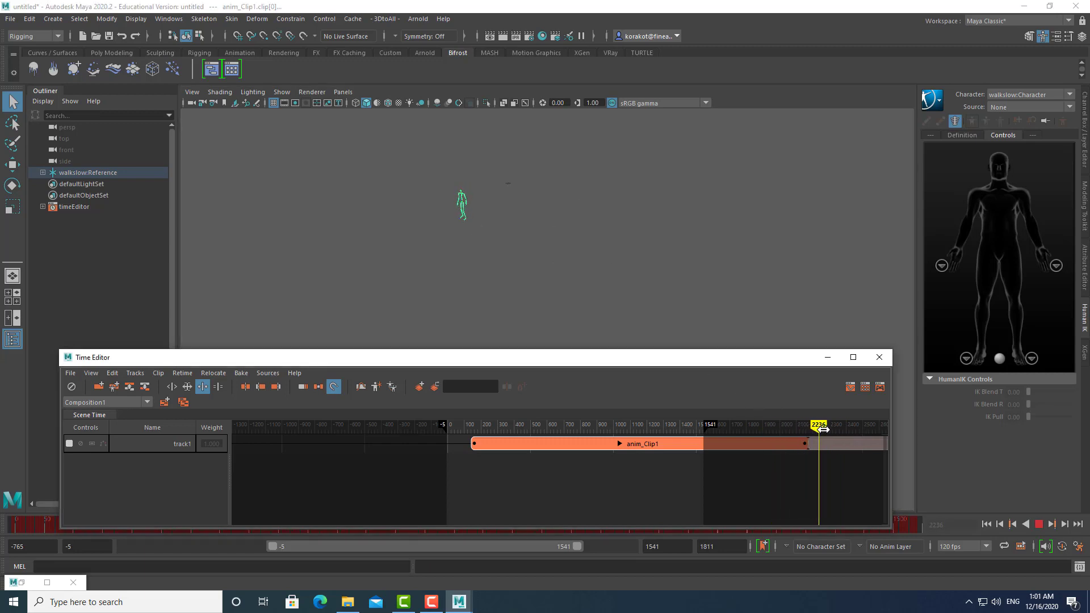
pyautogui.moveTo(800, 432); pyautogui.dragTo(767, 436)
# - Remove the loop extension from the end of anim_Clip1
pyautogui.keyDown('alt'); pyautogui.moveTo(782, 461); pyautogui.dragTo(681, 462, button='middle'); pyautogui.keyUp('alt')
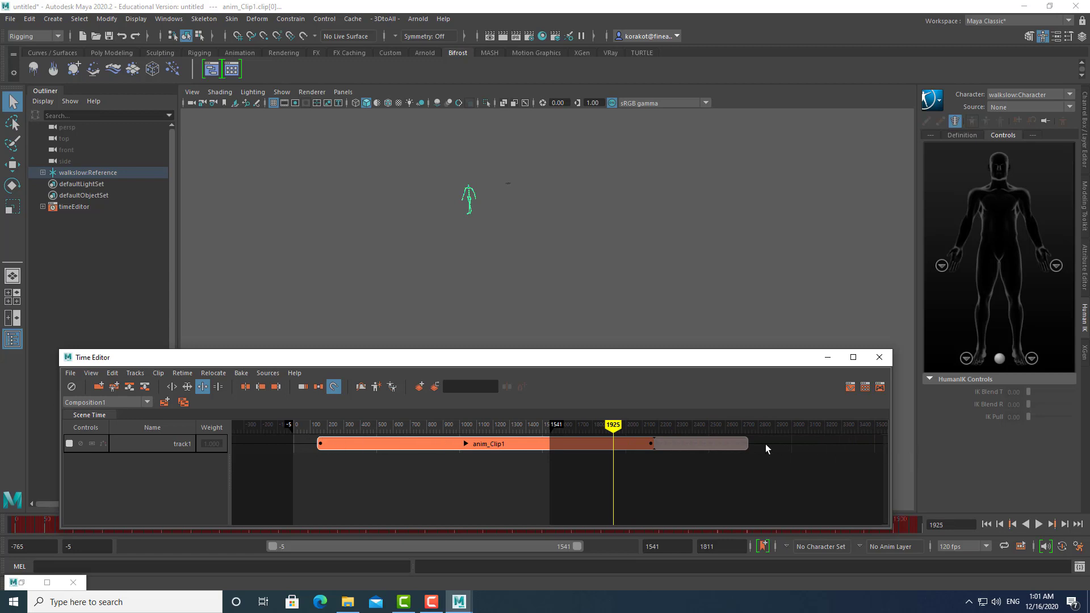
pyautogui.moveTo(746, 443); pyautogui.dragTo(652, 443)
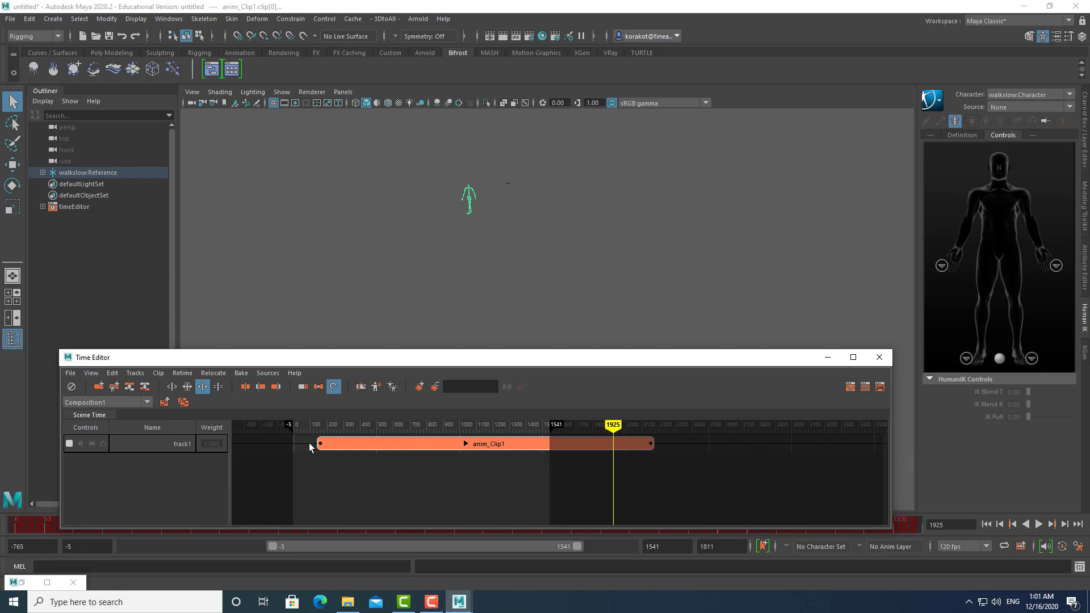
pyautogui.moveTo(318, 443)
pyautogui.mouseDown()
pyautogui.moveTo(238, 443)
pyautogui.moveTo(318, 443)
pyautogui.mouseUp()
# - Extend the end of anim_Clip1 with a hold to about frame 2800 and preview the held section
pyautogui.click(222, 385)
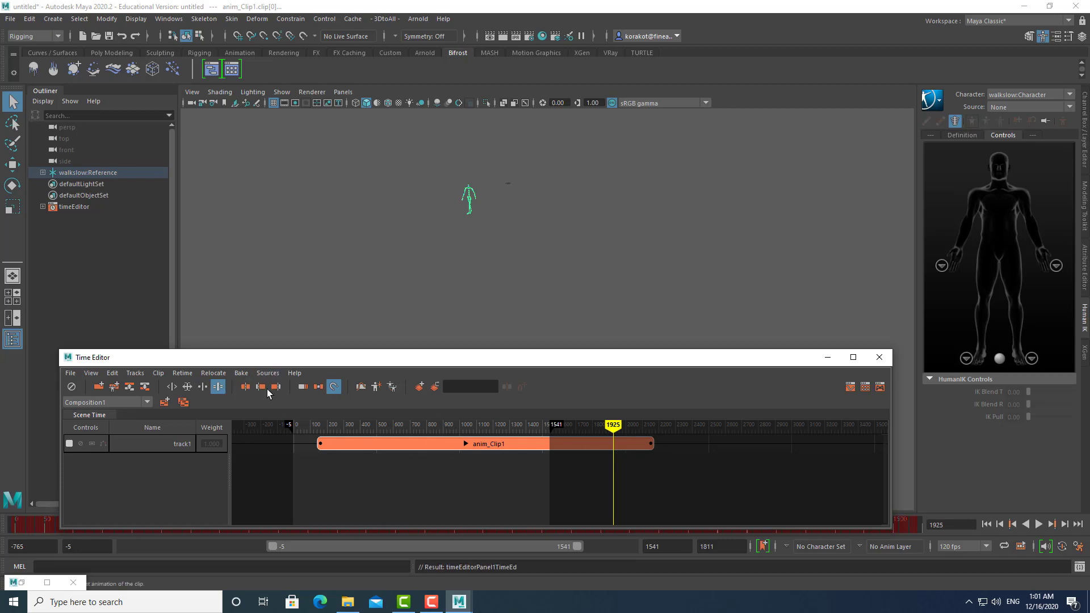
pyautogui.moveTo(655, 443); pyautogui.dragTo(759, 443)
pyautogui.hotkey('alt', 'v')
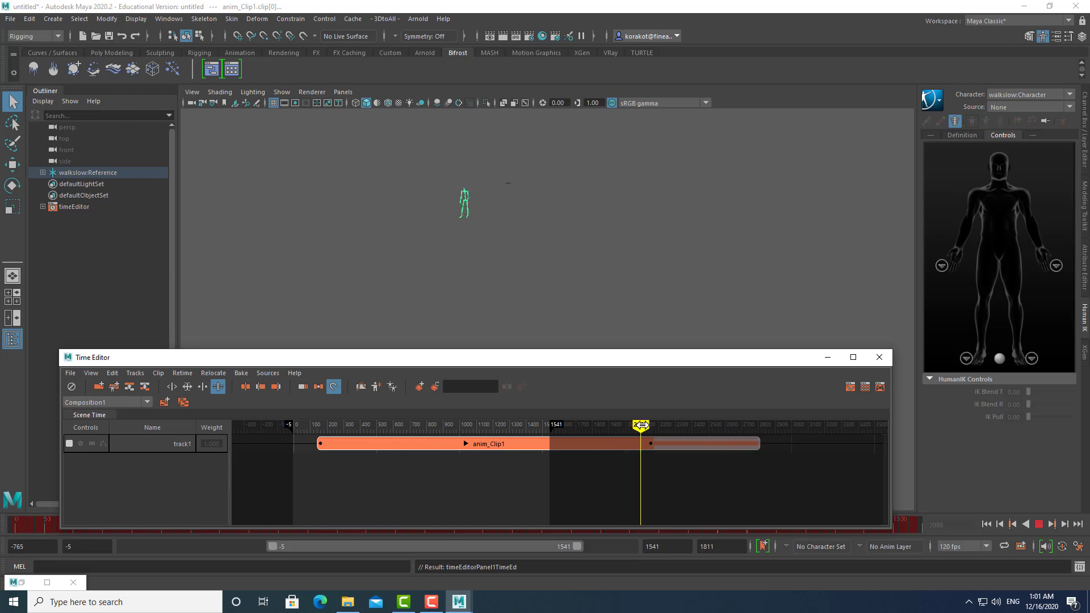
# - Scrub the held section to about frame 2489, and undo the hold extension at the end of anim_Clip1
pyautogui.moveTo(663, 430); pyautogui.dragTo(706, 430)
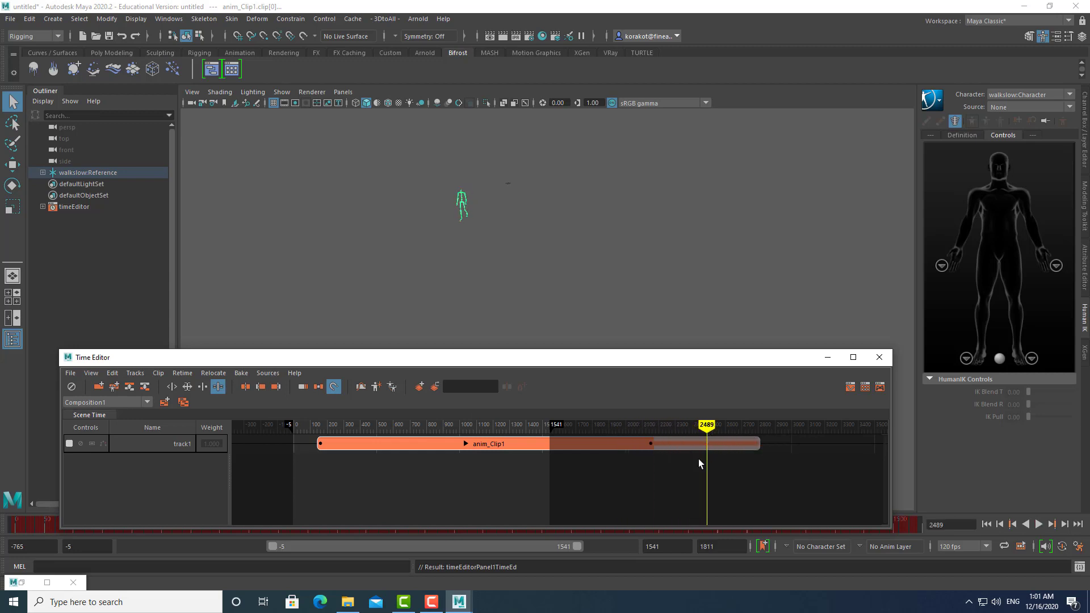
pyautogui.hotkey('ctrl', 'z')
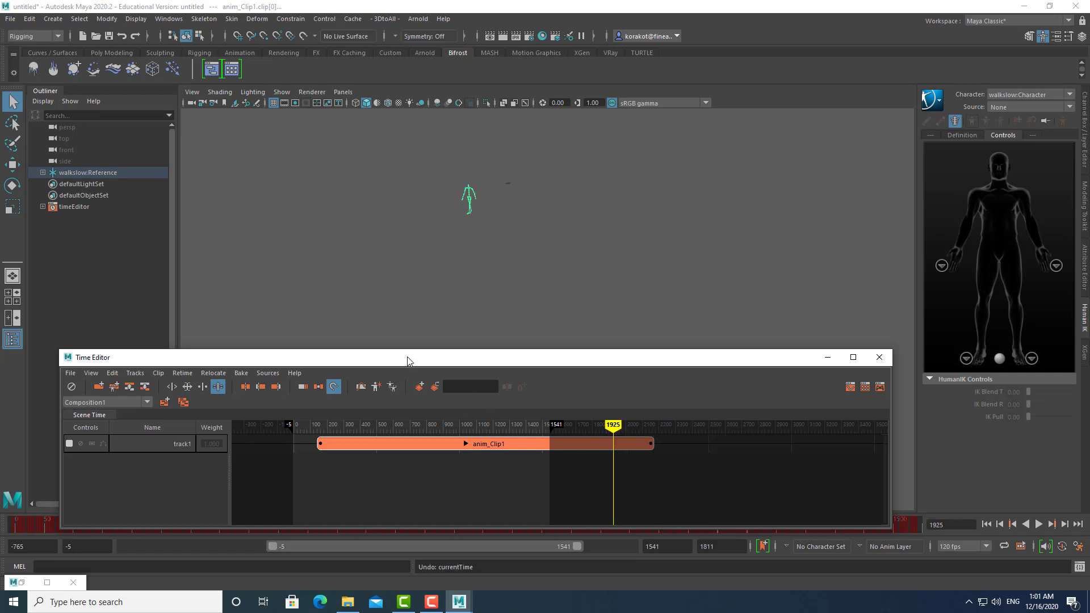
pyautogui.moveTo(408, 361); pyautogui.dragTo(606, 323)
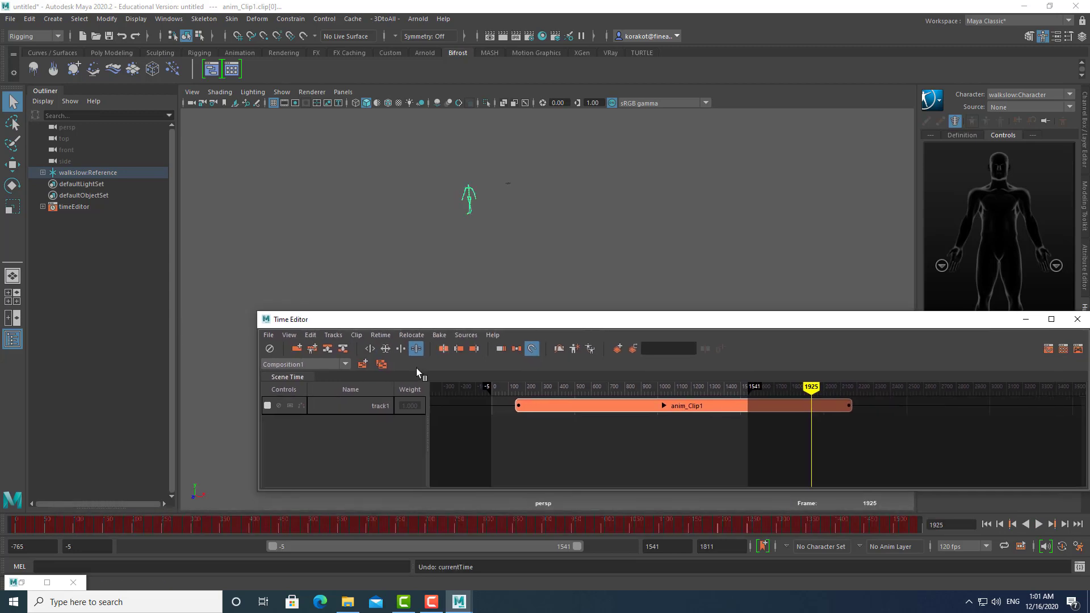
# - Move anim_Clip1 earlier on track1 so it starts at about frame 0
pyautogui.click(371, 350)
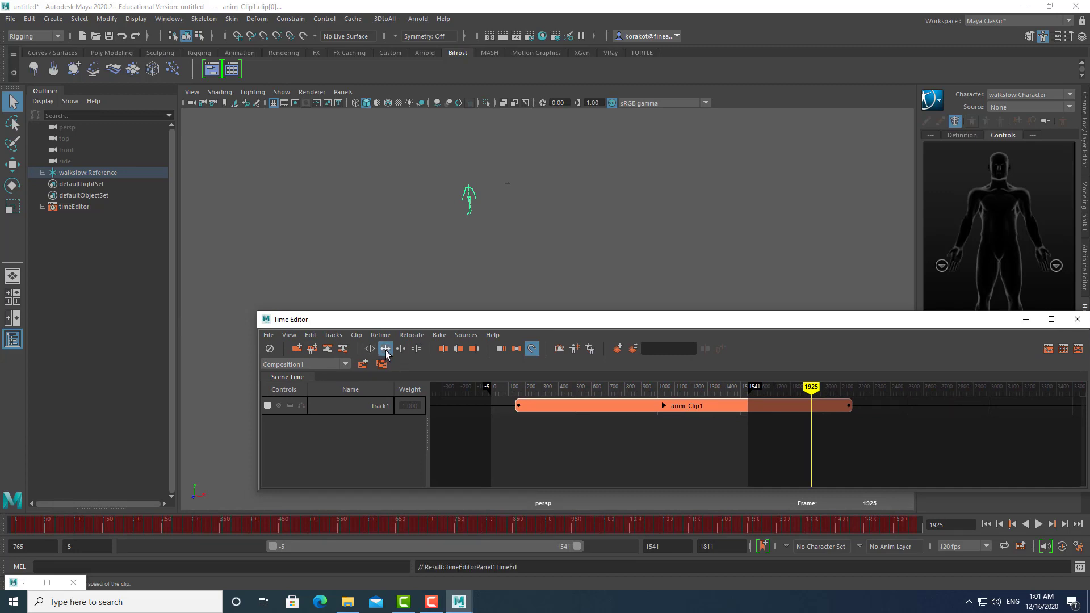
pyautogui.click(399, 349)
pyautogui.moveTo(565, 407); pyautogui.dragTo(541, 407)
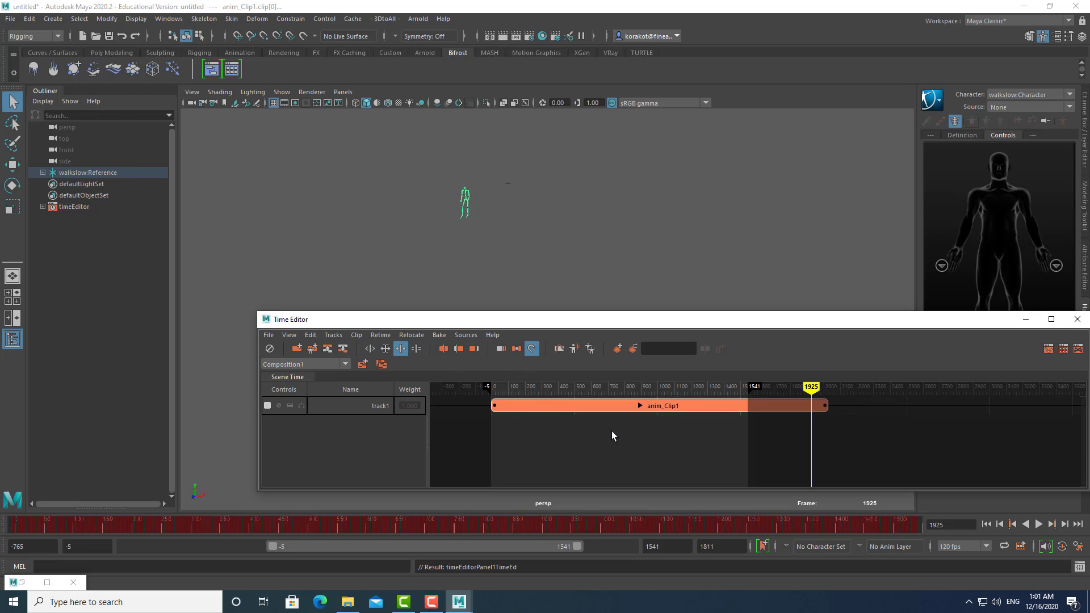
# - Set the current time to frame 433 and extend the playback range's end to frame 2397
pyautogui.click(535, 352)
pyautogui.click(528, 352)
pyautogui.moveTo(811, 387); pyautogui.dragTo(531, 404)
pyautogui.click(532, 348)
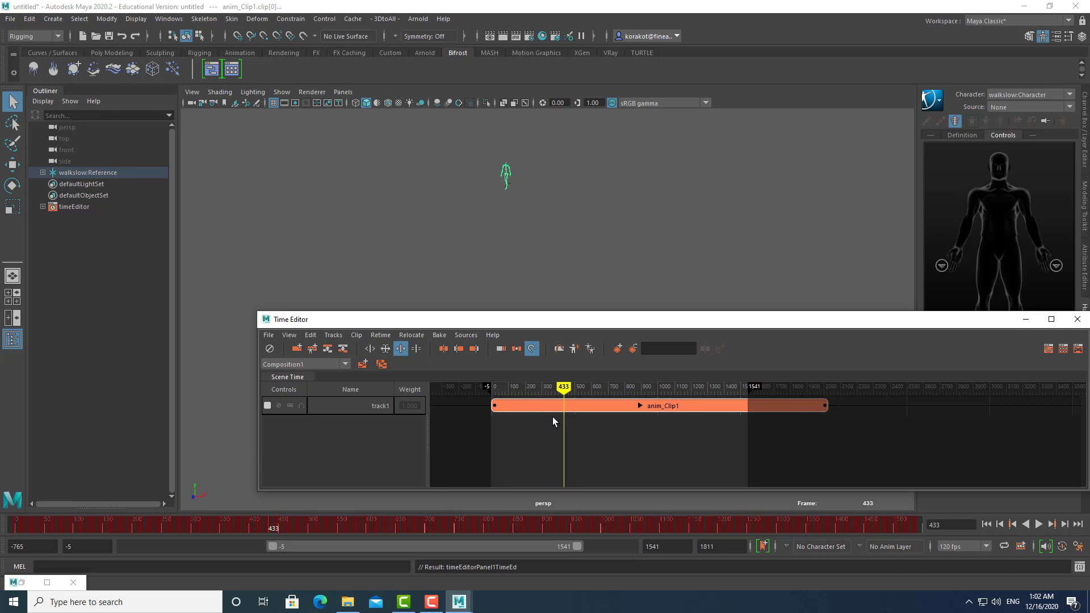
pyautogui.moveTo(755, 389); pyautogui.dragTo(890, 387)
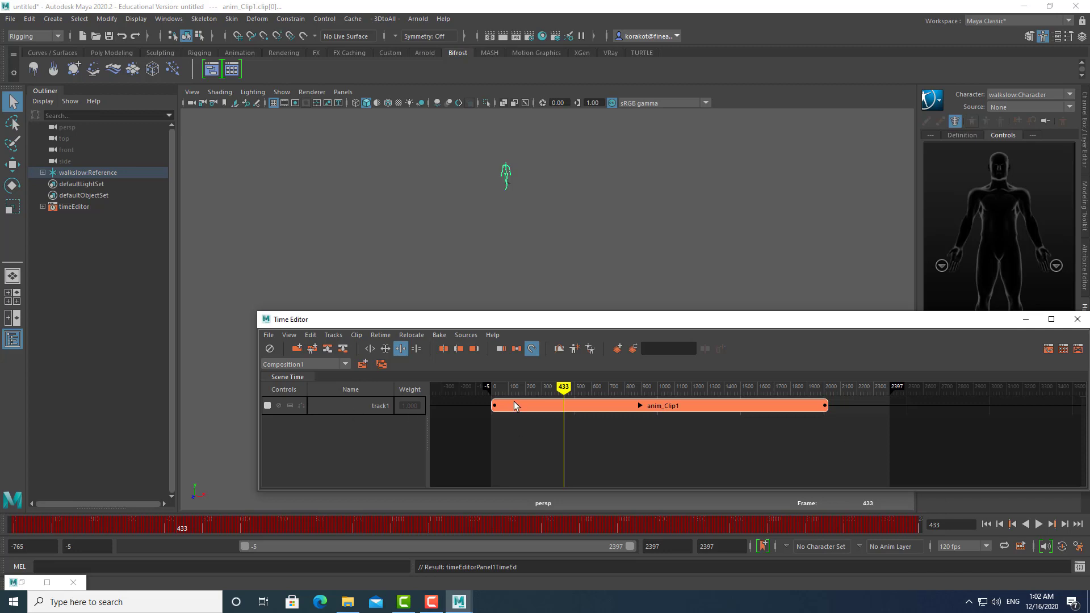
pyautogui.click(269, 336)
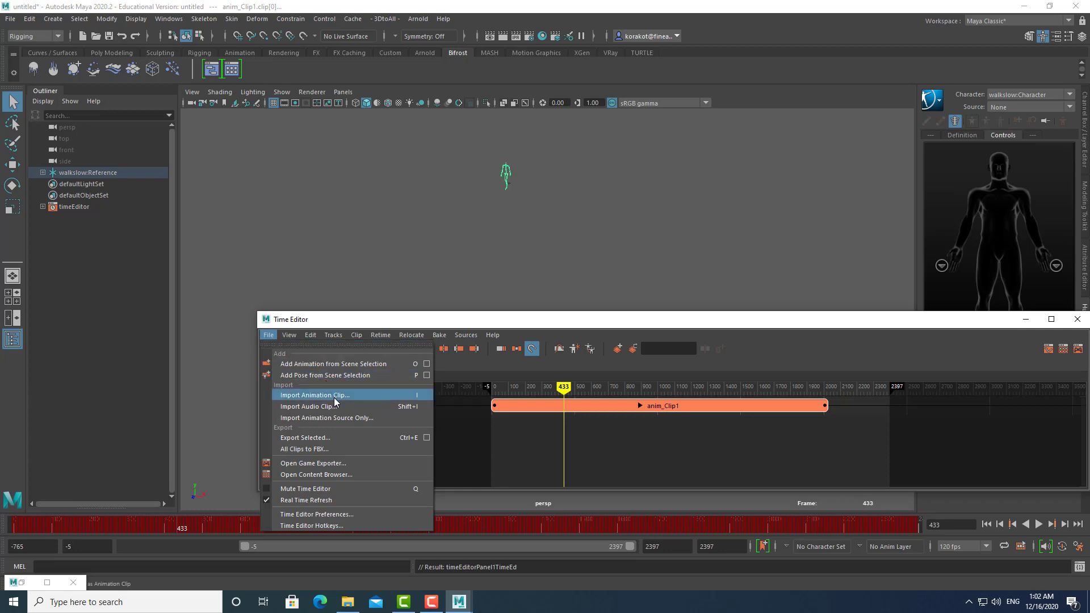
pyautogui.click(673, 449)
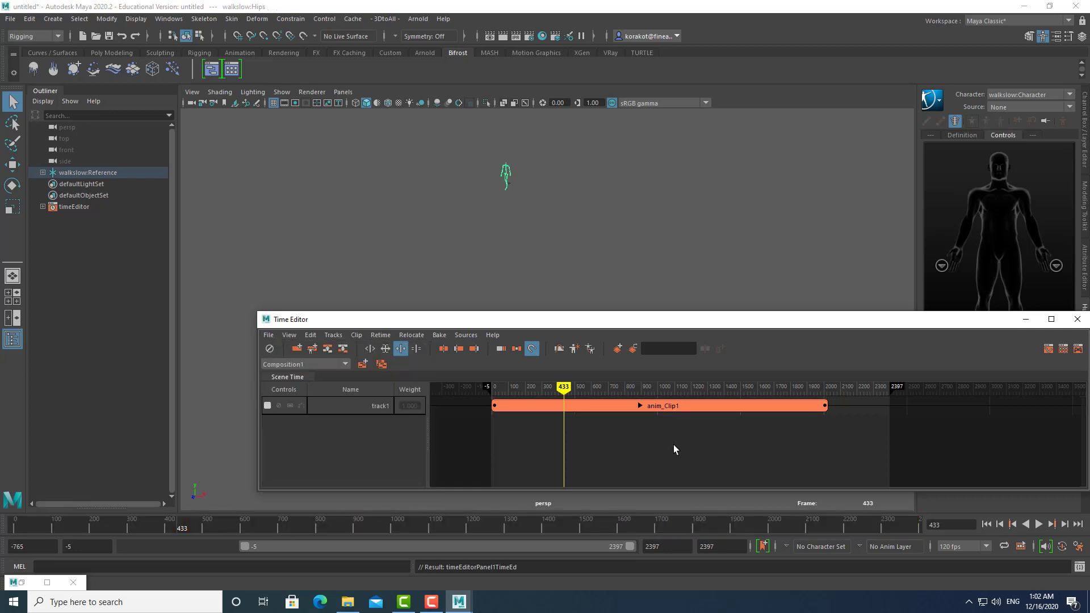
pyautogui.click(692, 404)
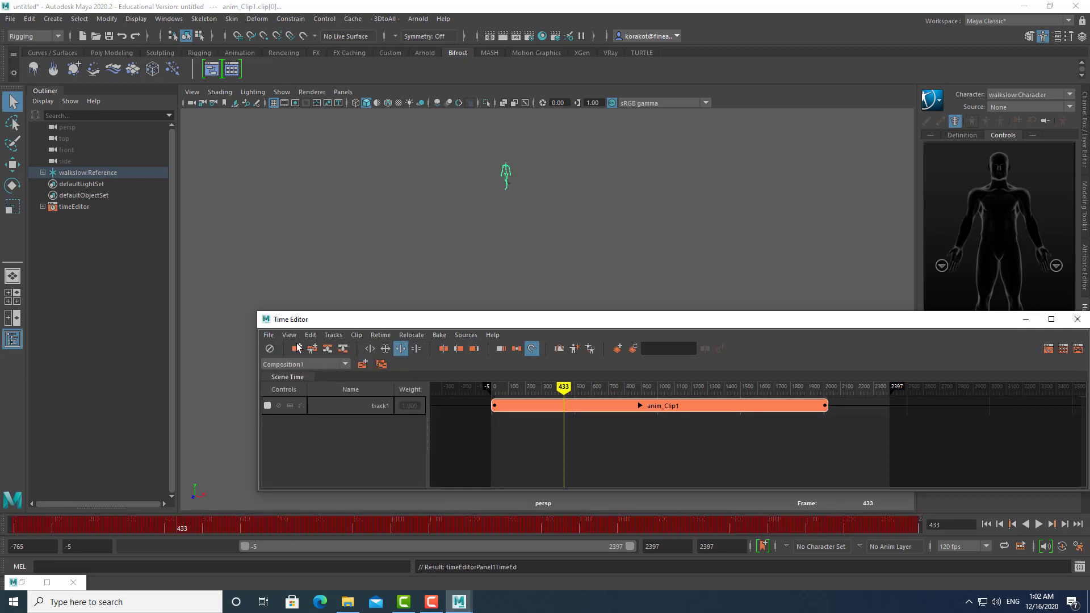
pyautogui.click(670, 455)
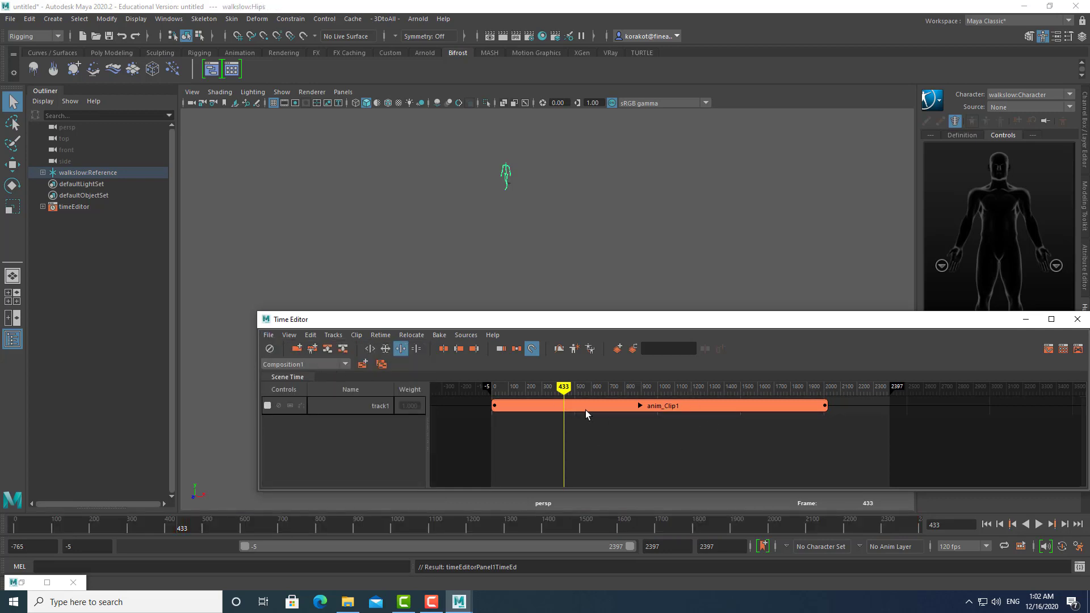
pyautogui.click(270, 335)
pyautogui.click(518, 407)
pyautogui.click(525, 407)
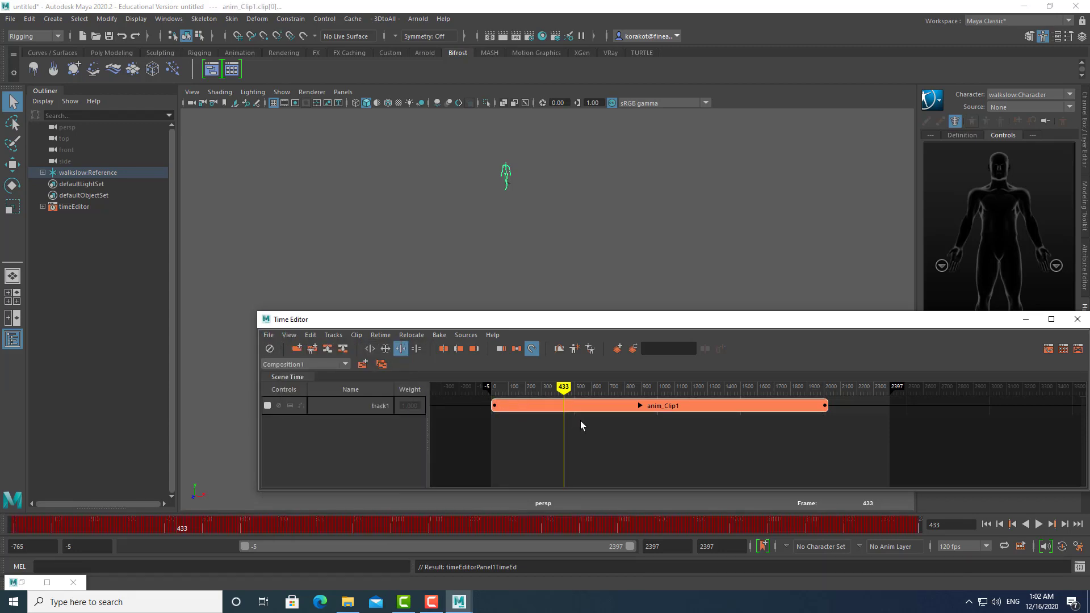
# - Import readyfight.ma from the motion library folder as an animation clip, mapping its root namespace to walkslow
pyautogui.click(268, 335)
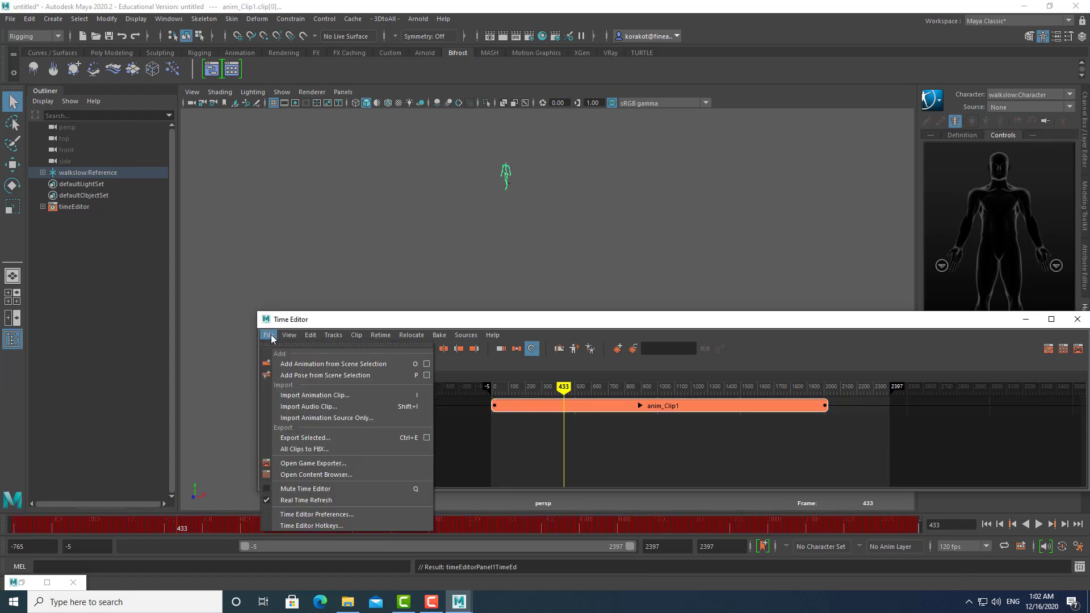
pyautogui.click(326, 395)
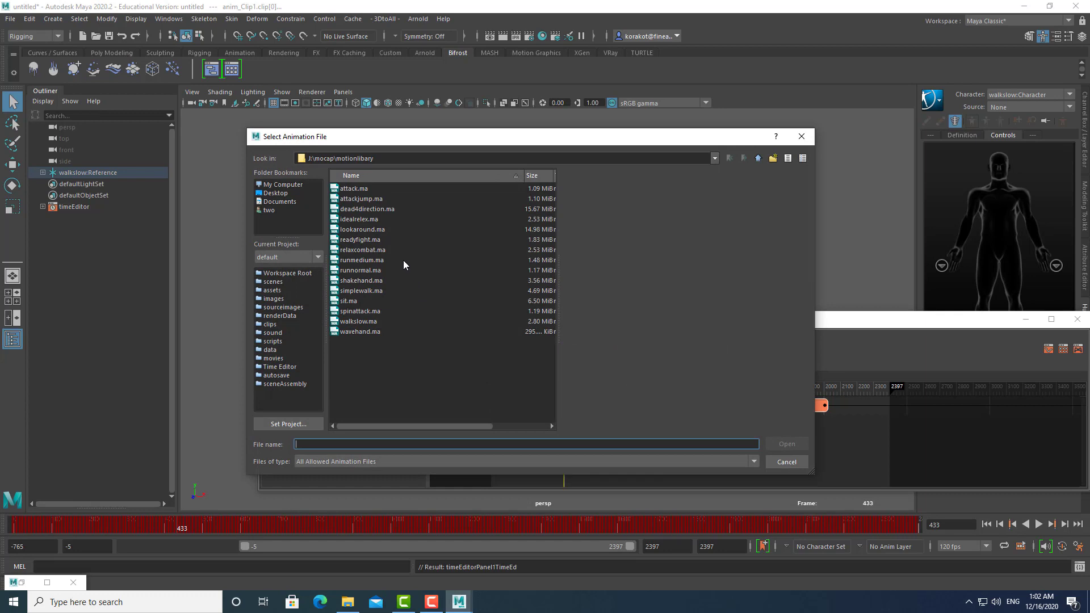
pyautogui.click(372, 241)
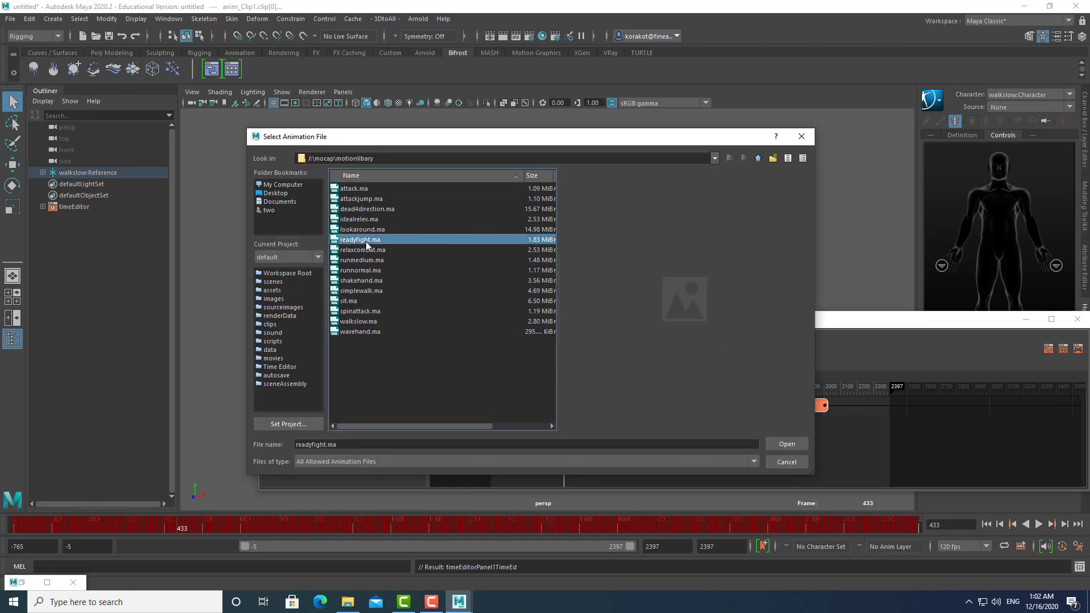
pyautogui.click(796, 444)
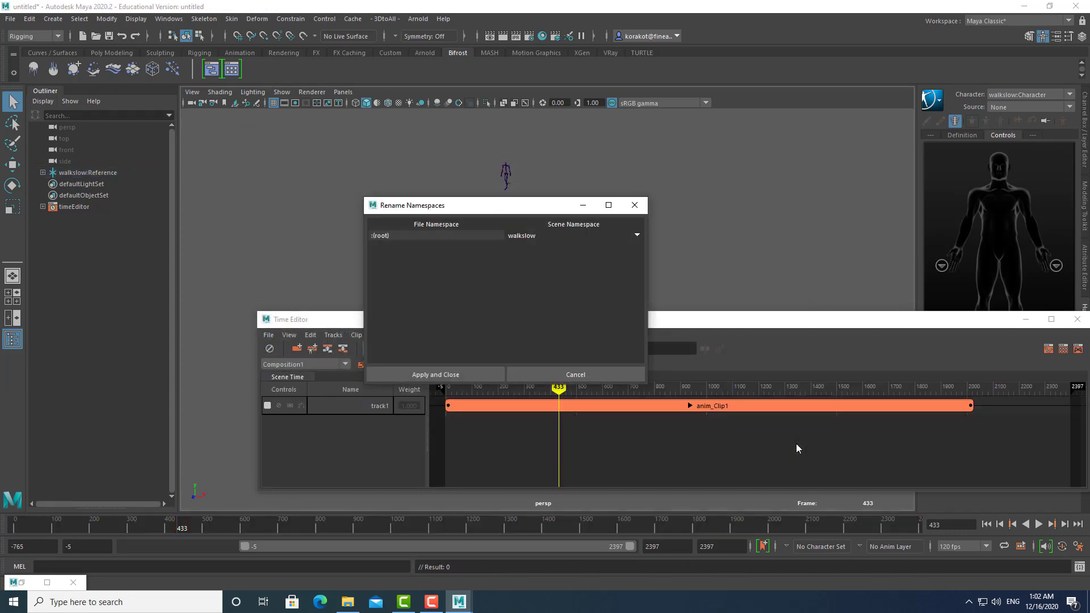
pyautogui.click(444, 376)
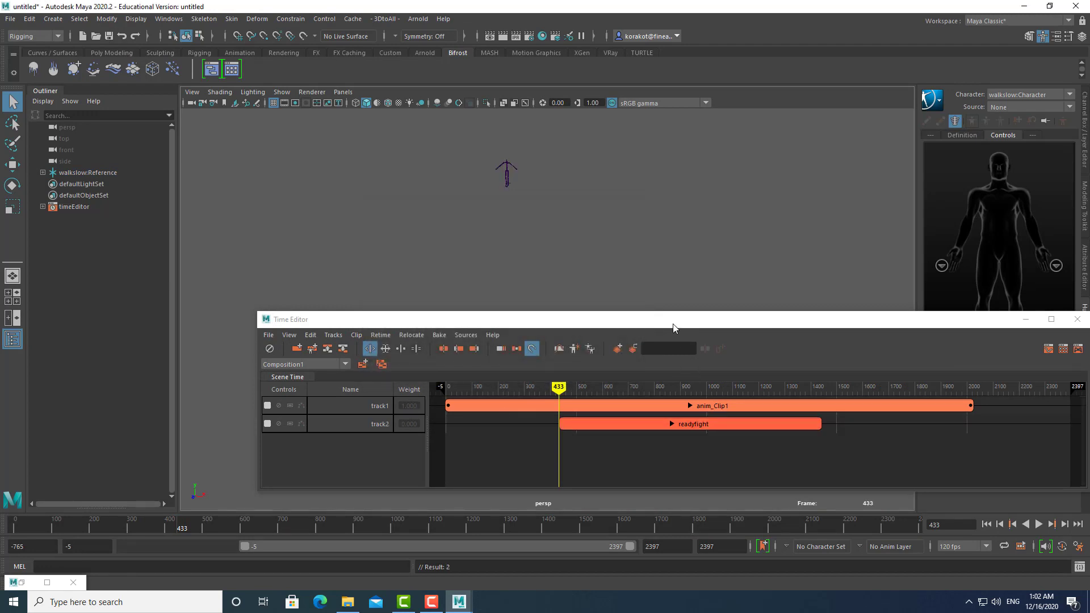
# - Slide the readyfight clip on track2 to start at frame 719 and play back the motion from there
pyautogui.moveTo(672, 327); pyautogui.dragTo(515, 325)
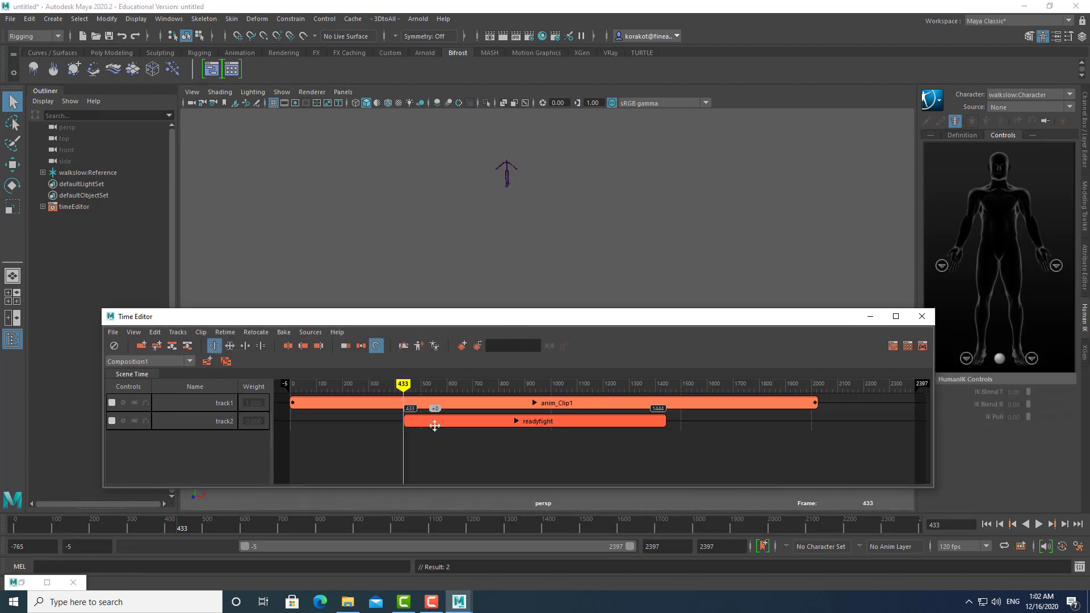
pyautogui.moveTo(434, 425); pyautogui.dragTo(509, 421)
pyautogui.hotkey('alt', 'v')
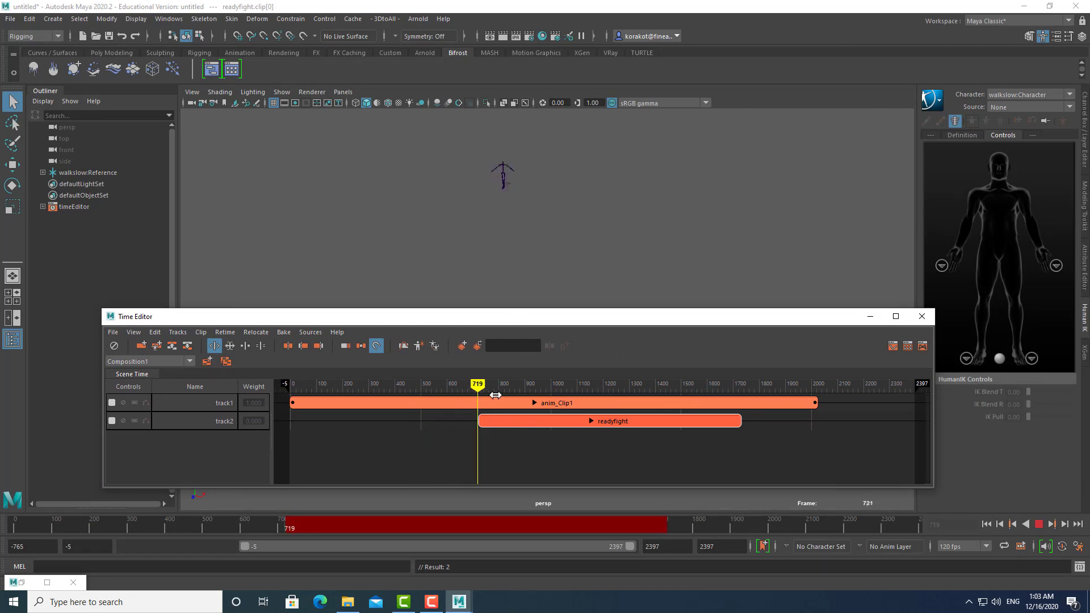
pyautogui.hotkey('alt', 'v')
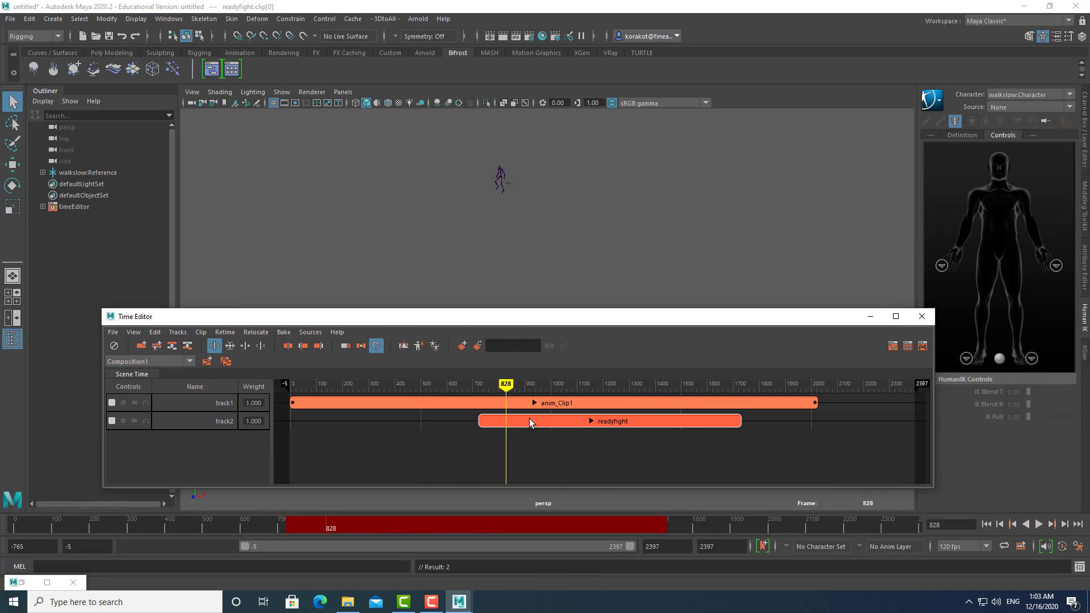
# - Move the readyfight clip on track2 to start at about frame 1940, slightly overlapping the end of anim_Clip1
pyautogui.moveTo(518, 421); pyautogui.dragTo(883, 434)
pyautogui.moveTo(511, 385); pyautogui.dragTo(798, 387)
pyautogui.moveTo(834, 442)
pyautogui.keyDown('alt'); pyautogui.mouseDown(button='middle')
pyautogui.moveTo(675, 437)
pyautogui.moveTo(479, 407)
pyautogui.mouseUp(button='middle'); pyautogui.keyUp('alt')
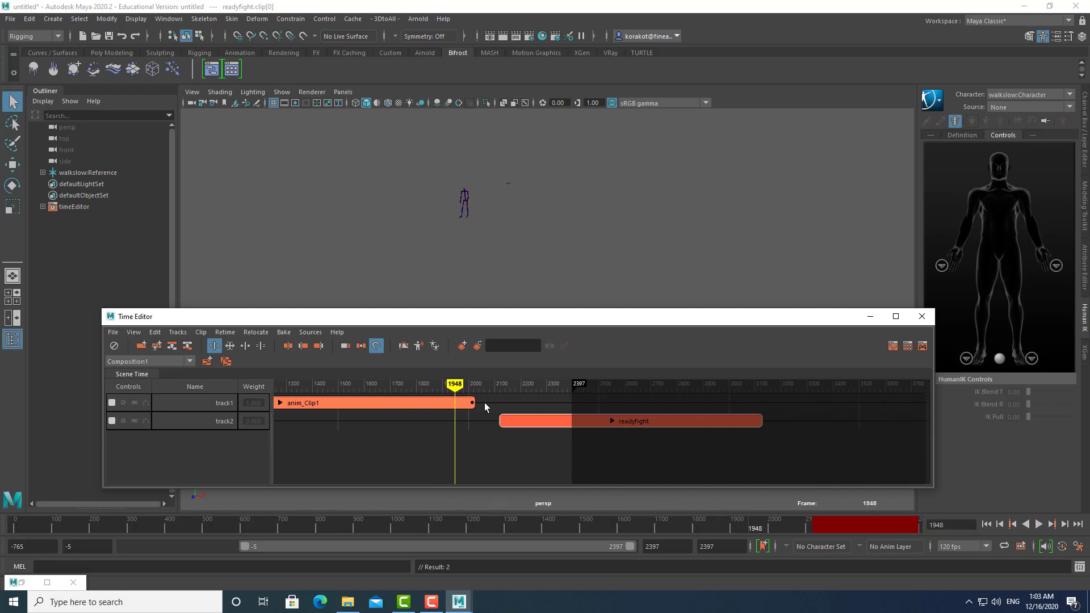
pyautogui.moveTo(458, 385)
pyautogui.mouseDown()
pyautogui.moveTo(566, 384)
pyautogui.moveTo(403, 385)
pyautogui.mouseUp()
pyautogui.moveTo(536, 421)
pyautogui.mouseDown()
pyautogui.moveTo(406, 416)
pyautogui.moveTo(448, 385)
pyautogui.moveTo(330, 385)
pyautogui.moveTo(527, 385)
pyautogui.moveTo(383, 385)
pyautogui.mouseUp()
pyautogui.moveTo(437, 428); pyautogui.dragTo(520, 424)
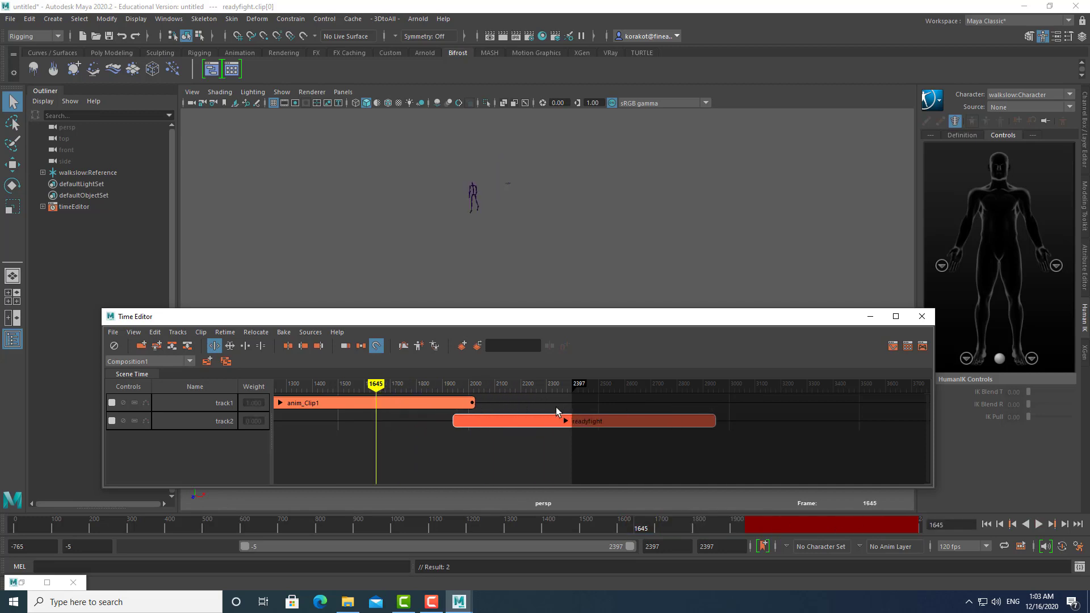
# - Trim the end of anim_Clip1 back to about frame 1000
pyautogui.press('a')
pyautogui.keyDown('alt'); pyautogui.moveTo(430, 401); pyautogui.dragTo(633, 422, button='right'); pyautogui.keyUp('alt')
pyautogui.moveTo(661, 403); pyautogui.dragTo(521, 402)
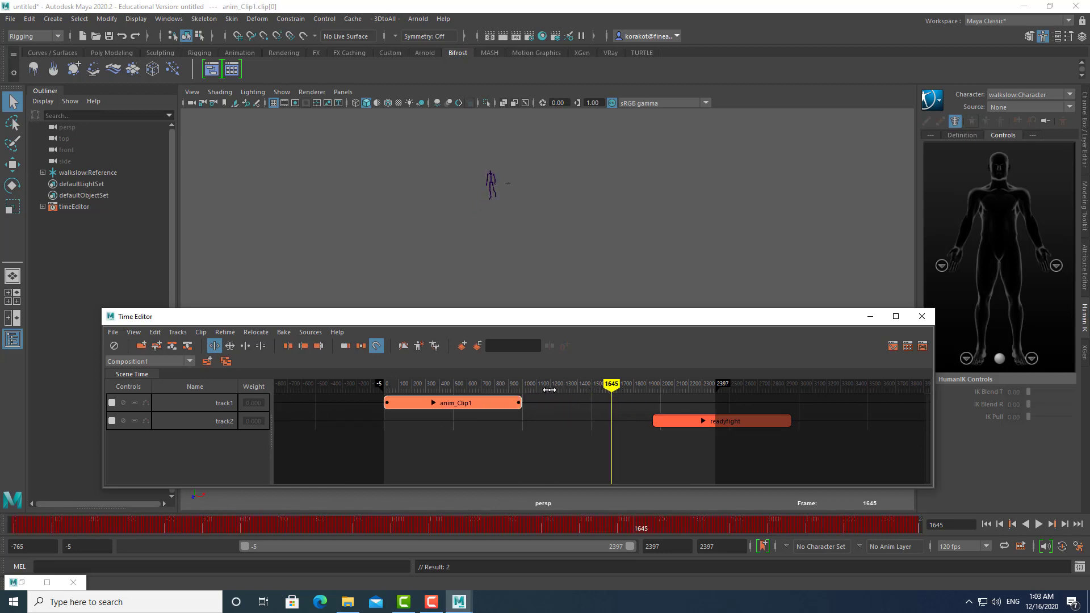
# - Move the readyfight clip on track2 to start at frame 790 and preview the change from walking to fighting
pyautogui.moveTo(611, 385); pyautogui.dragTo(477, 384)
pyautogui.moveTo(736, 428); pyautogui.dragTo(586, 428)
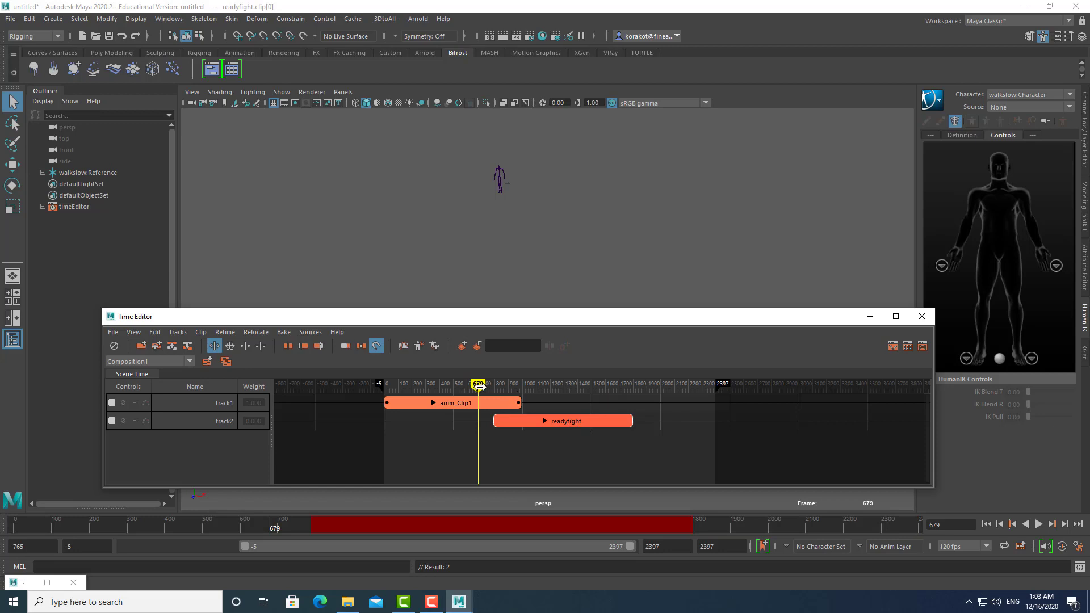
pyautogui.hotkey('alt', 'v')
pyautogui.click(495, 390)
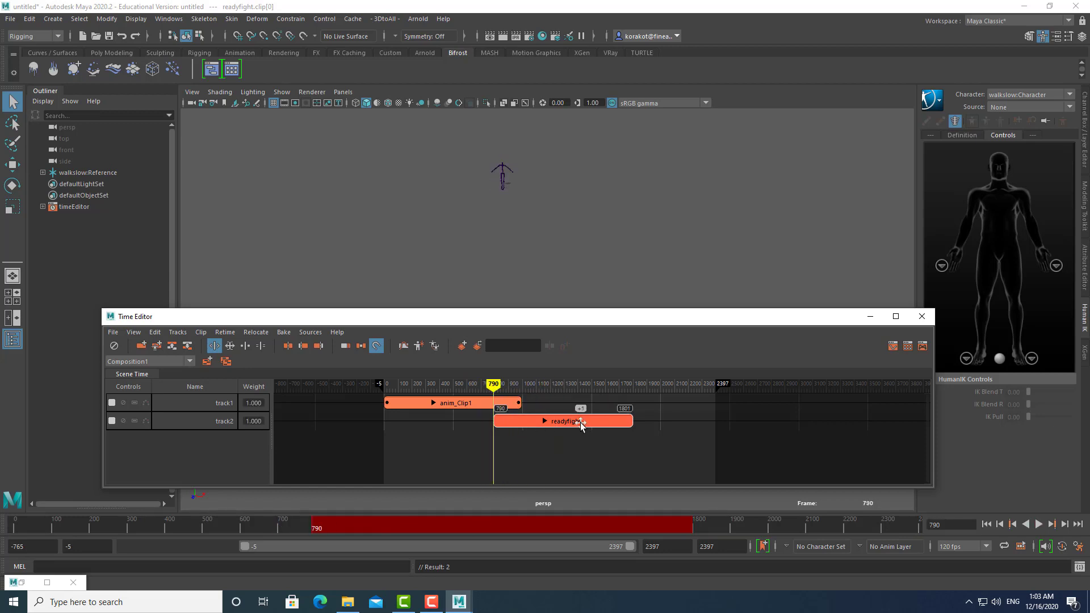
# - Move the readyfight clip onto track1 to start at about frame 700, crossfading with the end of anim_Clip1, and preview the blend up close
pyautogui.moveTo(580, 422)
pyautogui.mouseDown()
pyautogui.moveTo(579, 406)
pyautogui.moveTo(567, 406)
pyautogui.mouseUp()
pyautogui.moveTo(494, 384)
pyautogui.mouseDown()
pyautogui.moveTo(418, 385)
pyautogui.moveTo(554, 385)
pyautogui.moveTo(446, 385)
pyautogui.moveTo(496, 392)
pyautogui.mouseUp()
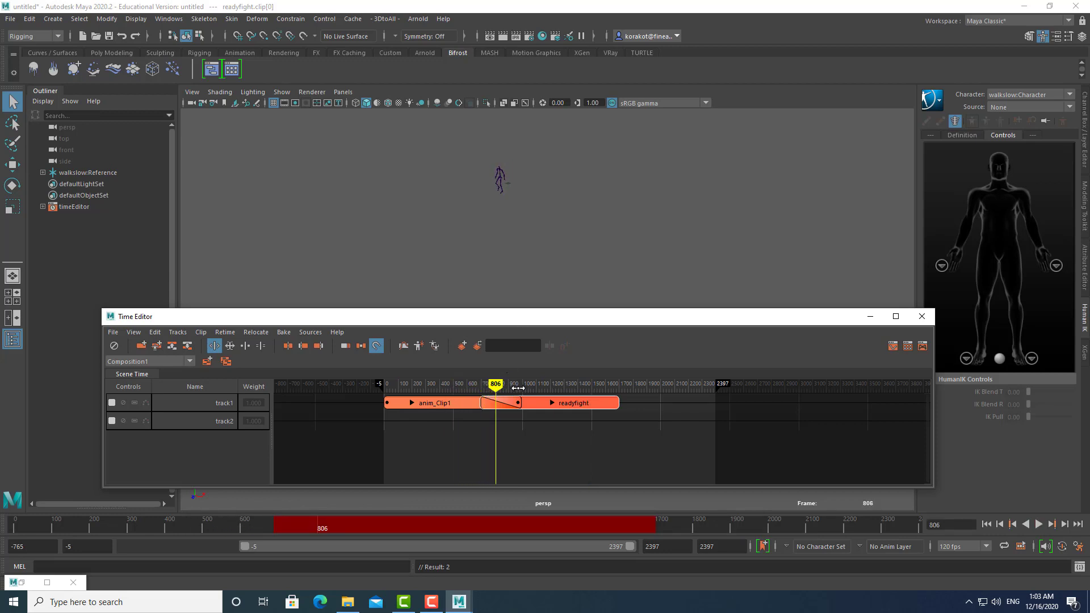
pyautogui.click(541, 220)
pyautogui.keyDown('alt'); pyautogui.moveTo(569, 205); pyautogui.dragTo(562, 310, button='right'); pyautogui.keyUp('alt')
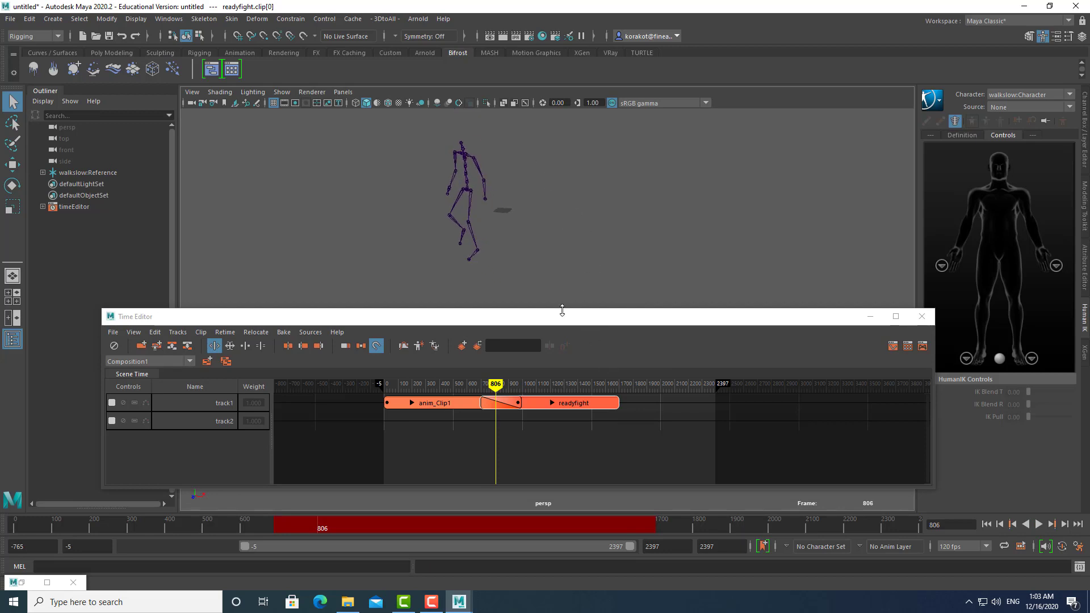
pyautogui.moveTo(496, 383)
pyautogui.mouseDown()
pyautogui.moveTo(469, 384)
pyautogui.moveTo(550, 384)
pyautogui.moveTo(495, 392)
pyautogui.mouseUp()
pyautogui.moveTo(550, 392); pyautogui.dragTo(549, 393)
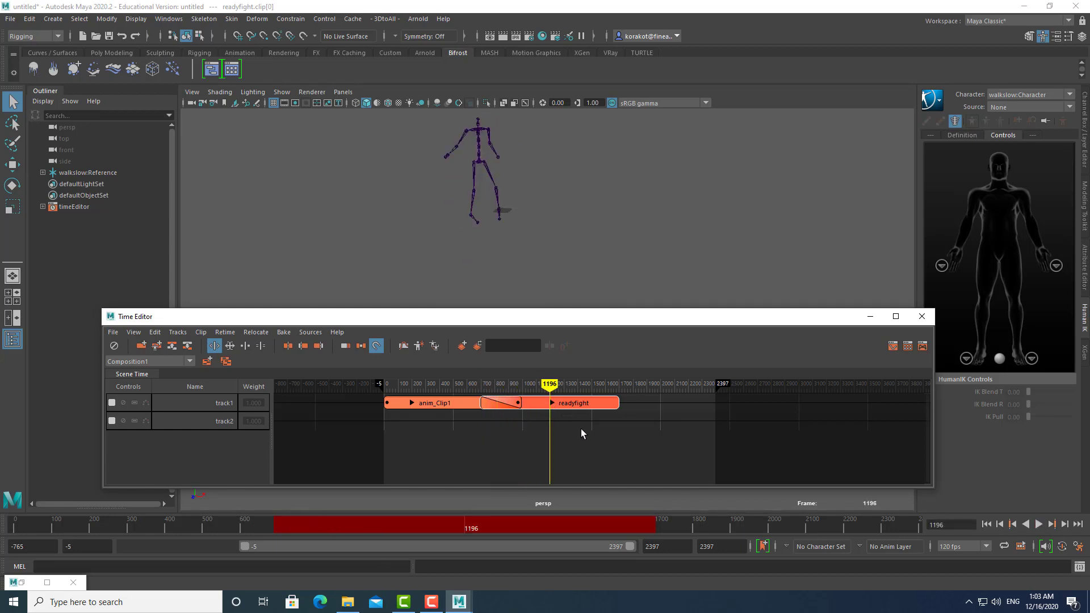
# - Create a relocator for the readyfight clip and turn on ghosts for track1
pyautogui.click(603, 276)
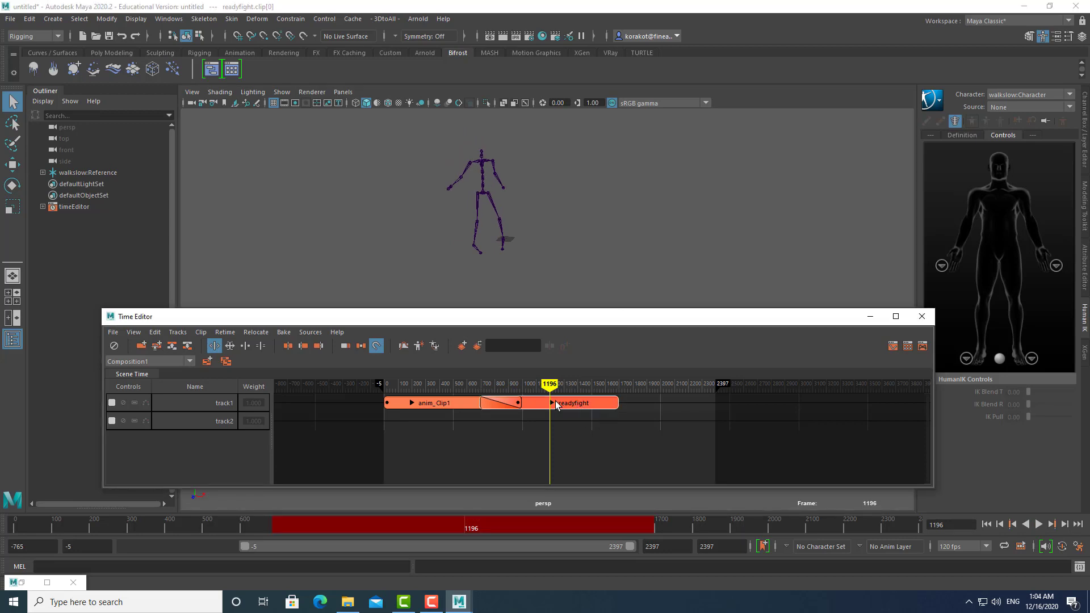
pyautogui.click(418, 346)
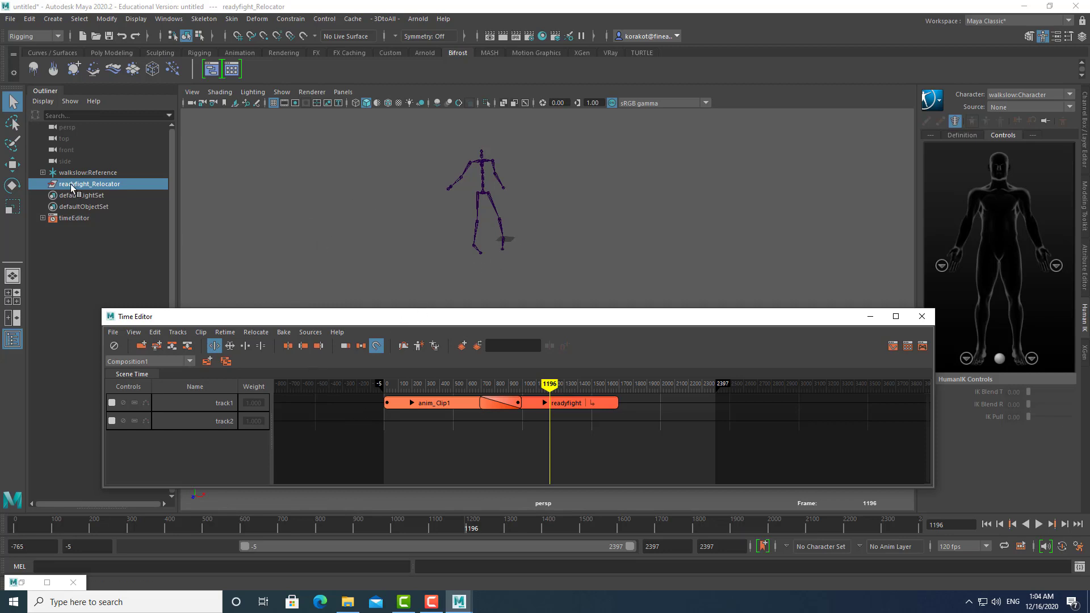
pyautogui.click(146, 403)
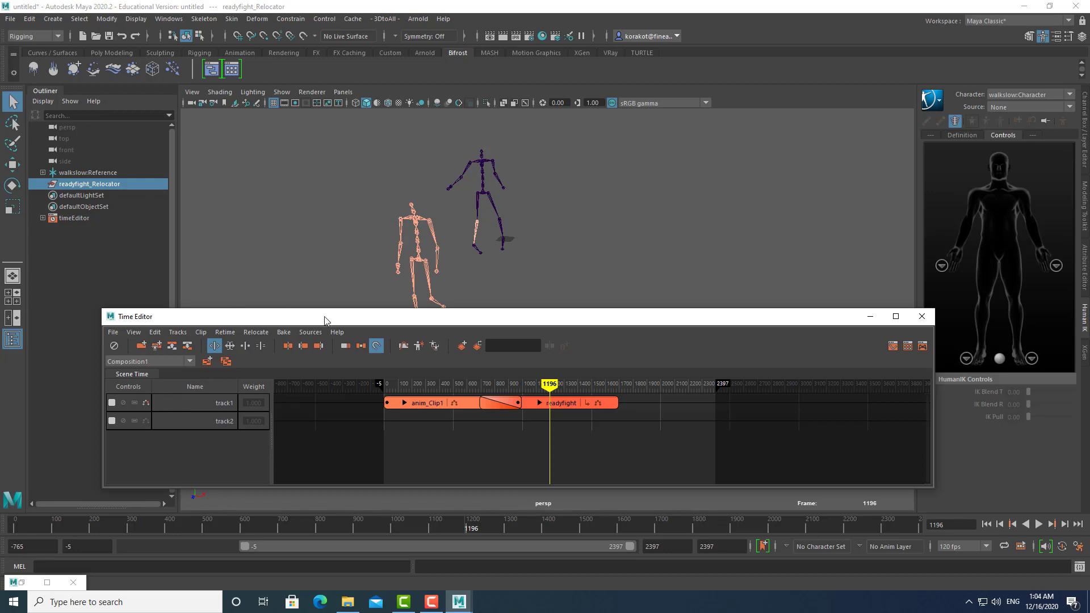
# - Move and rotate readyfight_Relocator at frame 888 to line the readyfight skeleton up with the walking skeleton, and scrub the crossfade
pyautogui.click(13, 164)
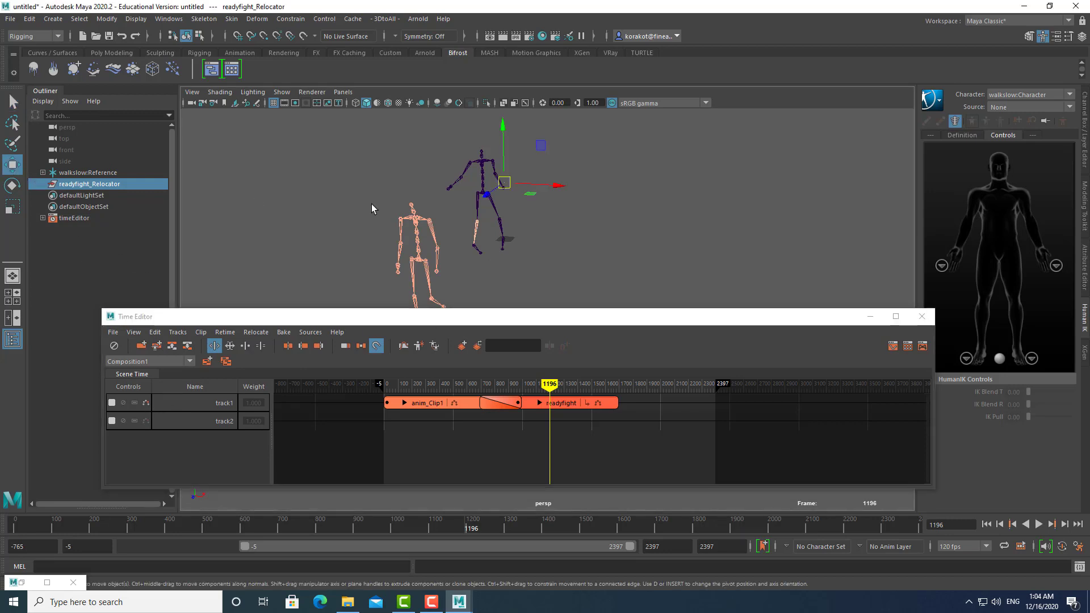
pyautogui.moveTo(549, 384); pyautogui.dragTo(507, 385)
pyautogui.keyDown('alt'); pyautogui.moveTo(534, 222); pyautogui.dragTo(464, 209); pyautogui.keyUp('alt')
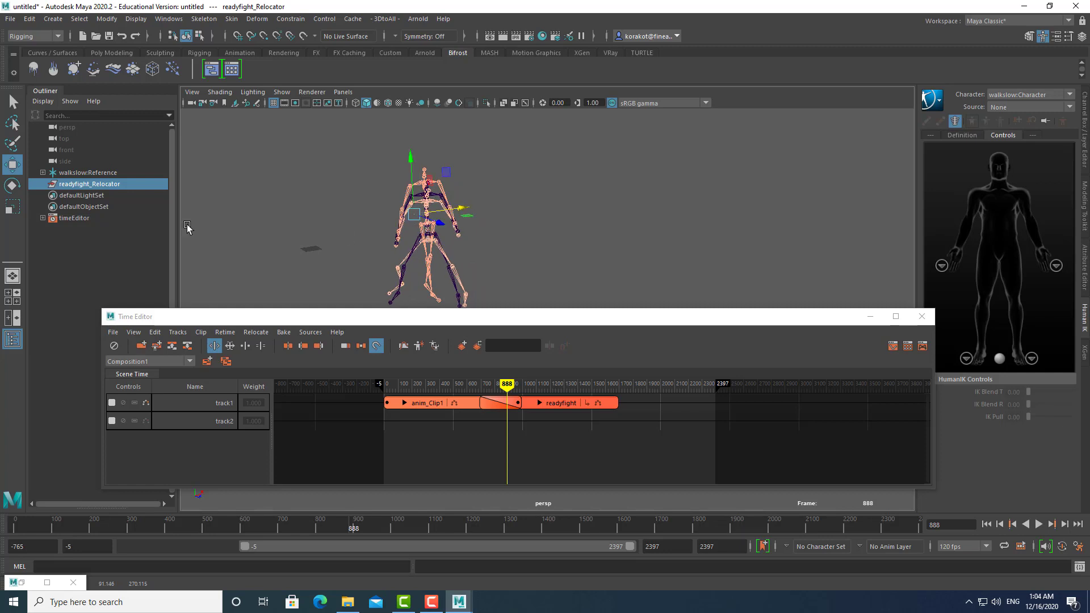
pyautogui.click(13, 185)
pyautogui.moveTo(389, 225); pyautogui.dragTo(456, 210)
pyautogui.click(14, 164)
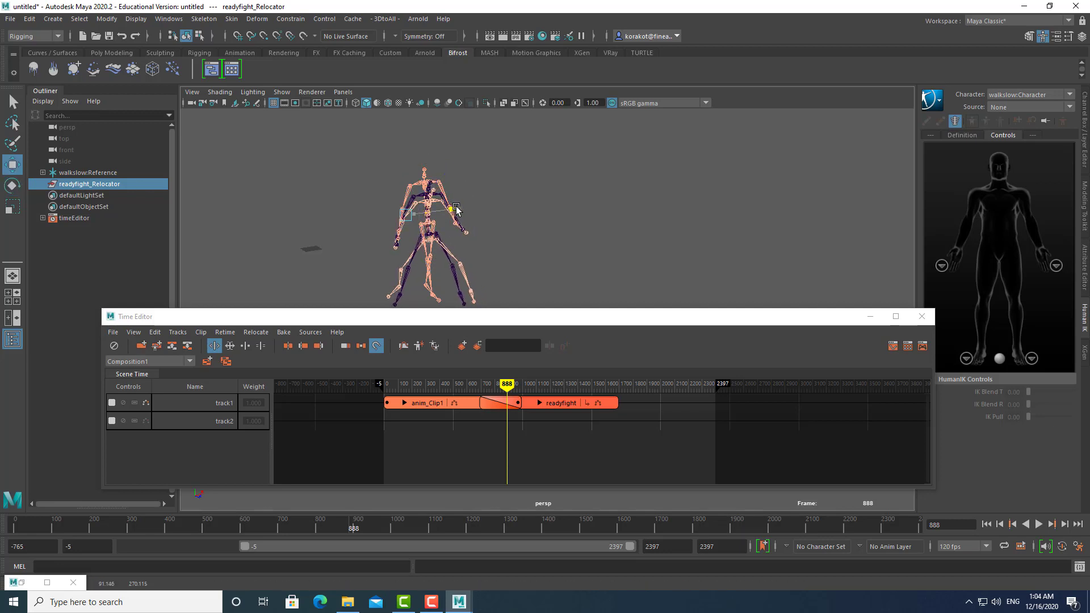
pyautogui.moveTo(504, 382); pyautogui.dragTo(474, 382)
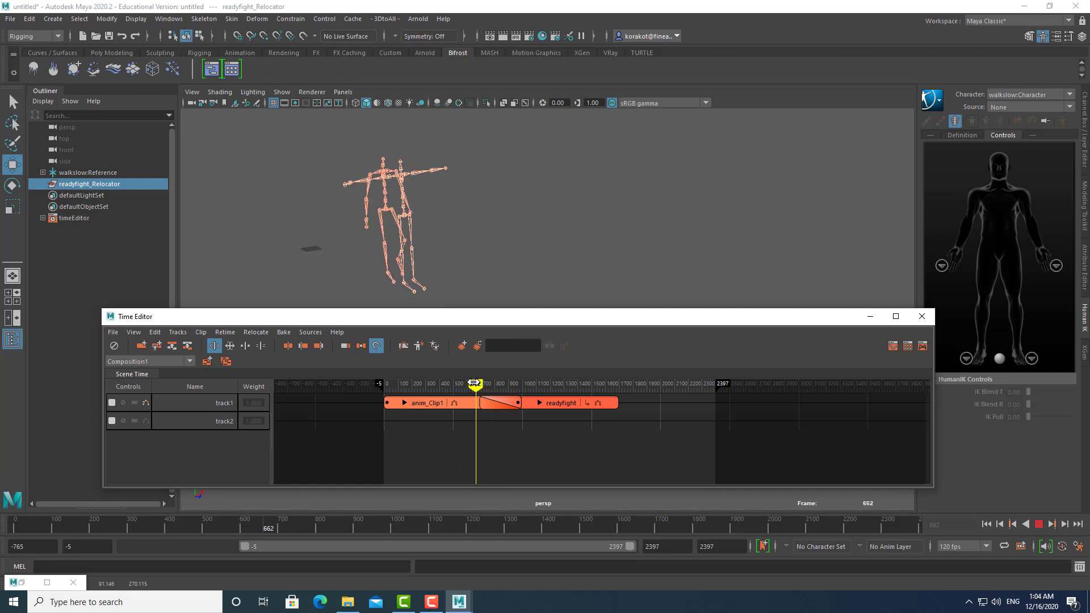
# - At frame 785, show track1's ghosts and move readyfight_Relocator to bring the fighting skeleton closer to the walking one
pyautogui.click(146, 403)
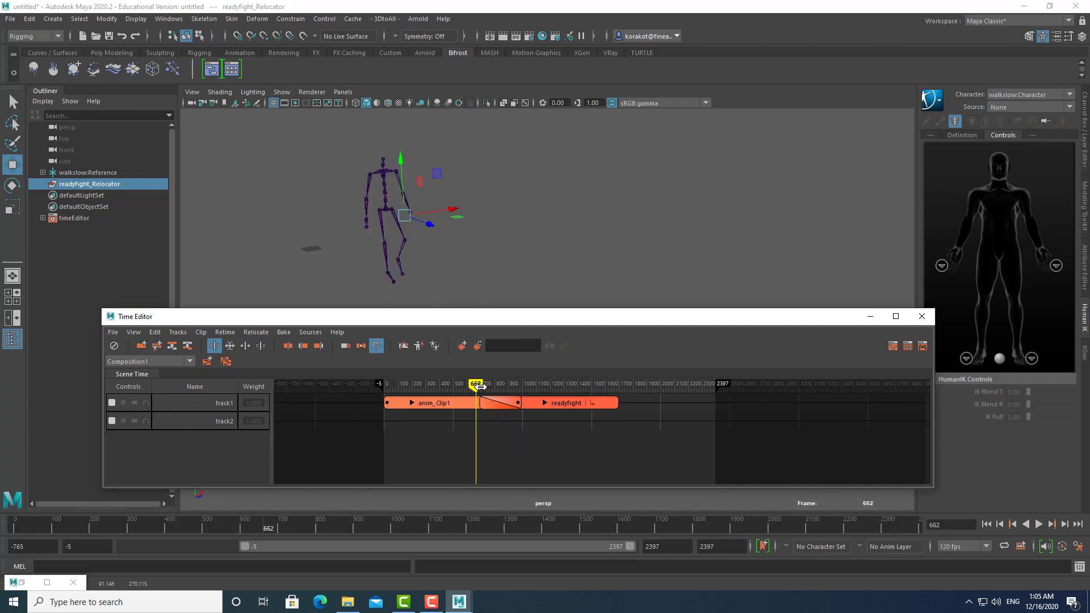
pyautogui.moveTo(480, 386)
pyautogui.mouseDown()
pyautogui.moveTo(390, 387)
pyautogui.moveTo(586, 402)
pyautogui.moveTo(499, 404)
pyautogui.moveTo(535, 406)
pyautogui.moveTo(467, 387)
pyautogui.moveTo(494, 387)
pyautogui.moveTo(479, 388)
pyautogui.moveTo(576, 392)
pyautogui.moveTo(455, 398)
pyautogui.moveTo(539, 400)
pyautogui.moveTo(495, 401)
pyautogui.mouseUp()
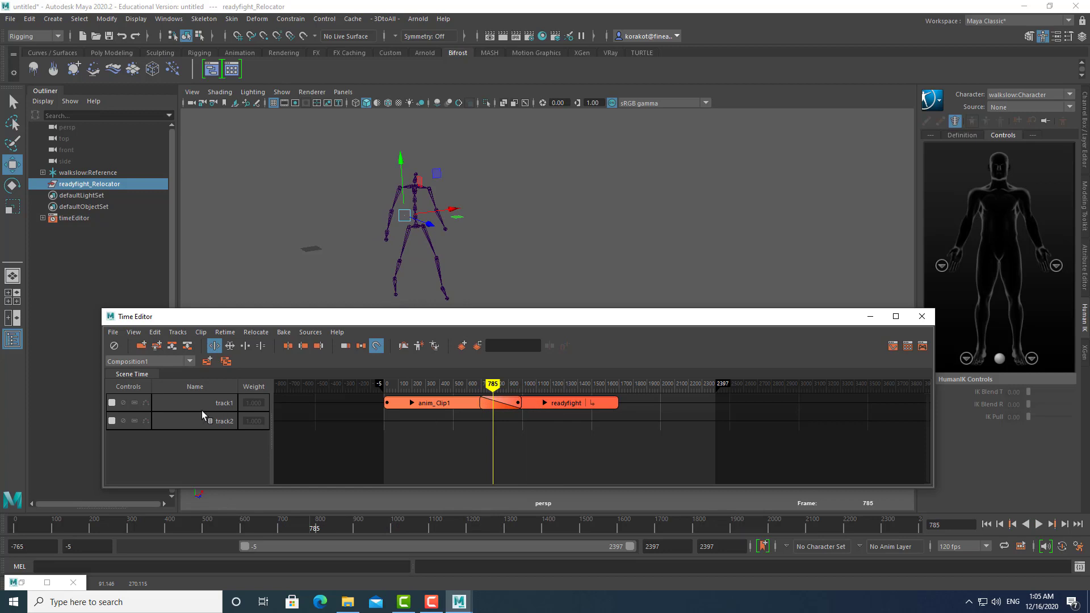
pyautogui.click(146, 403)
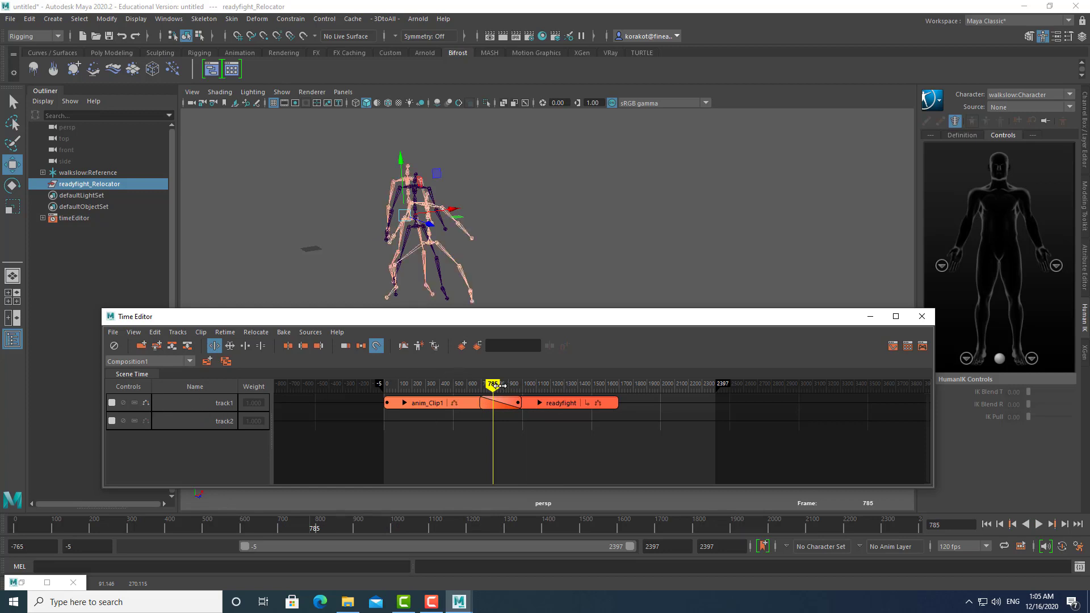
pyautogui.keyDown('alt'); pyautogui.moveTo(477, 284); pyautogui.dragTo(514, 260); pyautogui.keyUp('alt')
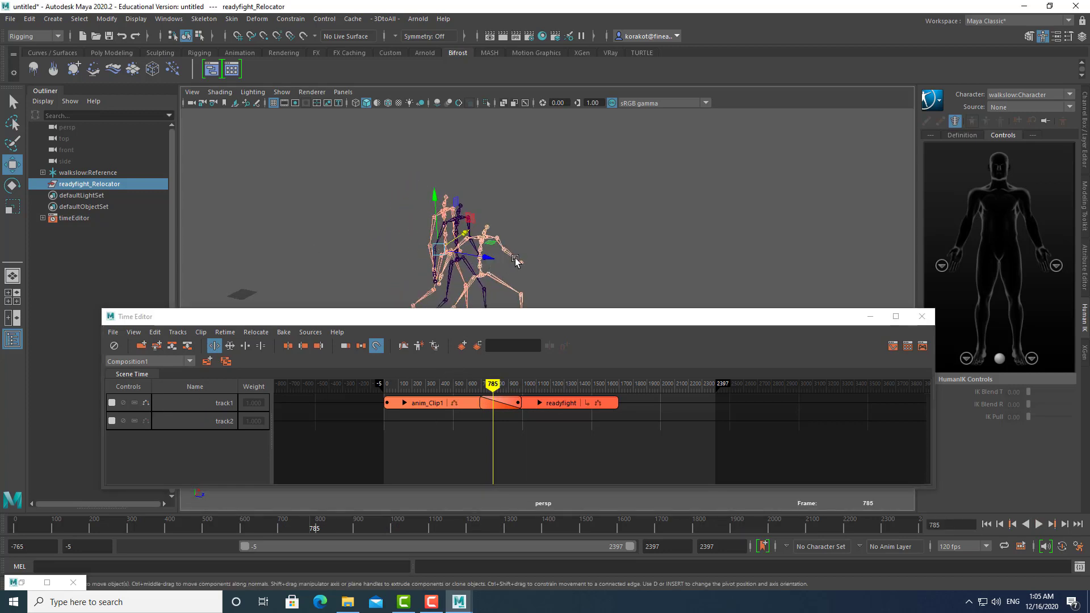
pyautogui.keyDown('alt'); pyautogui.moveTo(515, 260); pyautogui.dragTo(474, 218, button='middle'); pyautogui.keyUp('alt')
pyautogui.moveTo(468, 216); pyautogui.dragTo(432, 205)
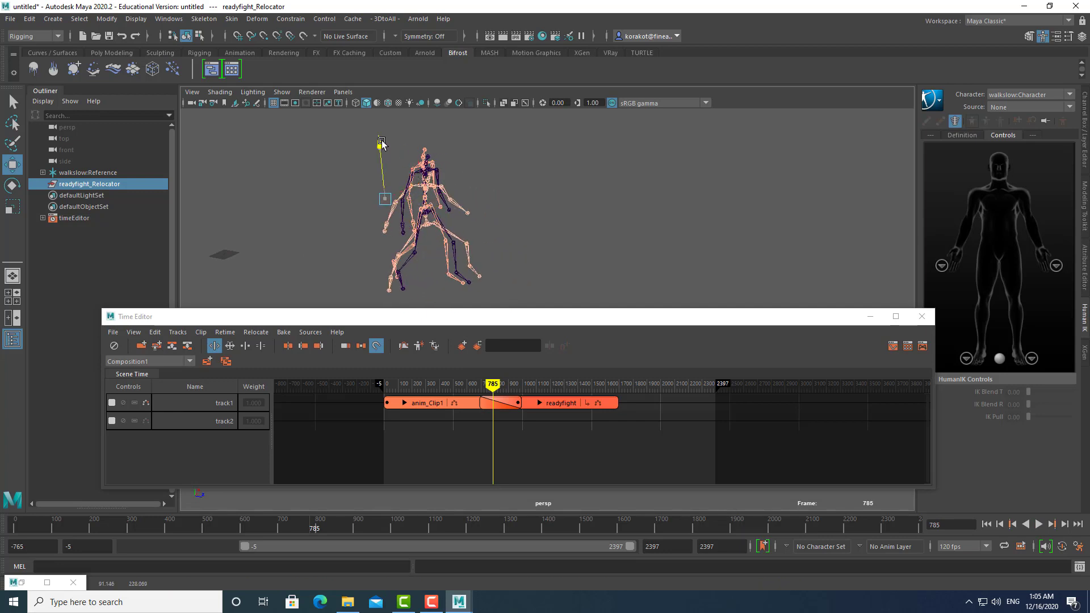
pyautogui.moveTo(381, 144); pyautogui.dragTo(379, 128)
# - Go back to frame 674, turn off track1's ghosts, and scrub through the crossfade up to about frame 859
pyautogui.moveTo(489, 385)
pyautogui.mouseDown()
pyautogui.moveTo(499, 385)
pyautogui.moveTo(476, 385)
pyautogui.mouseUp()
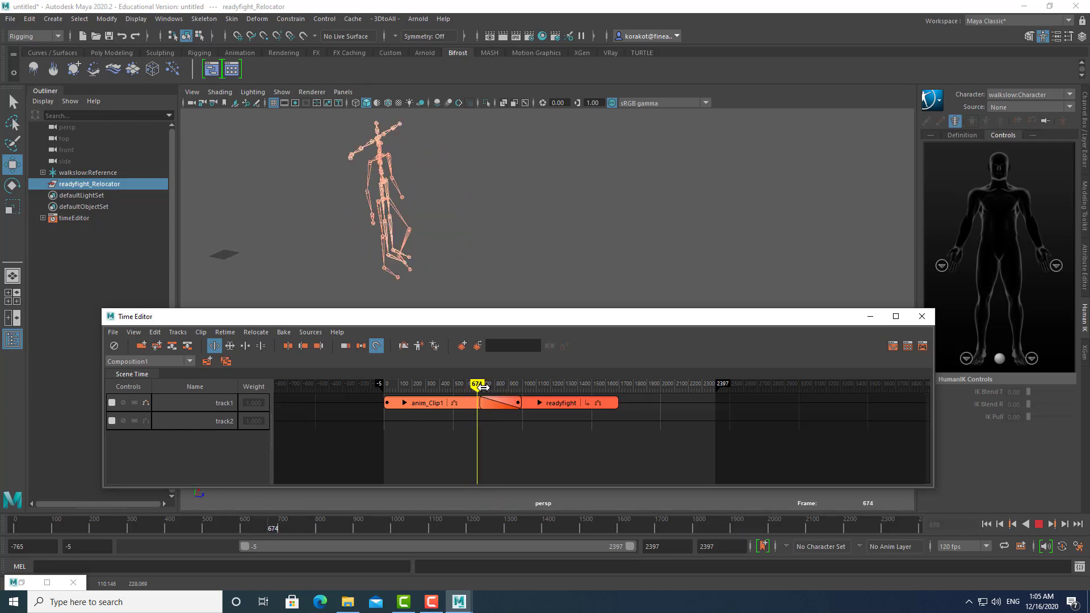
pyautogui.click(147, 403)
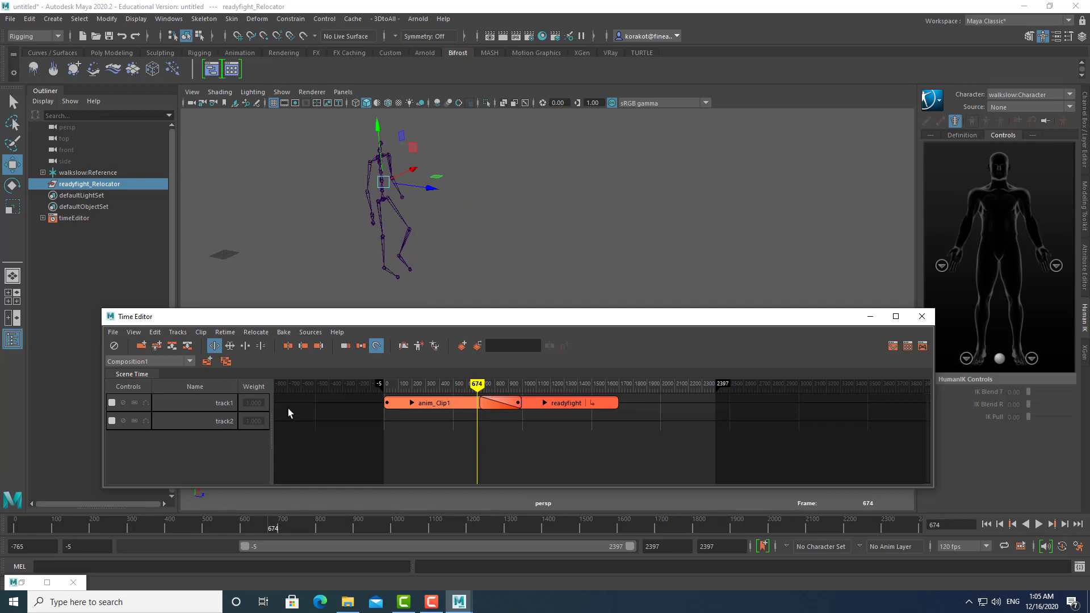
pyautogui.moveTo(491, 385); pyautogui.dragTo(509, 431)
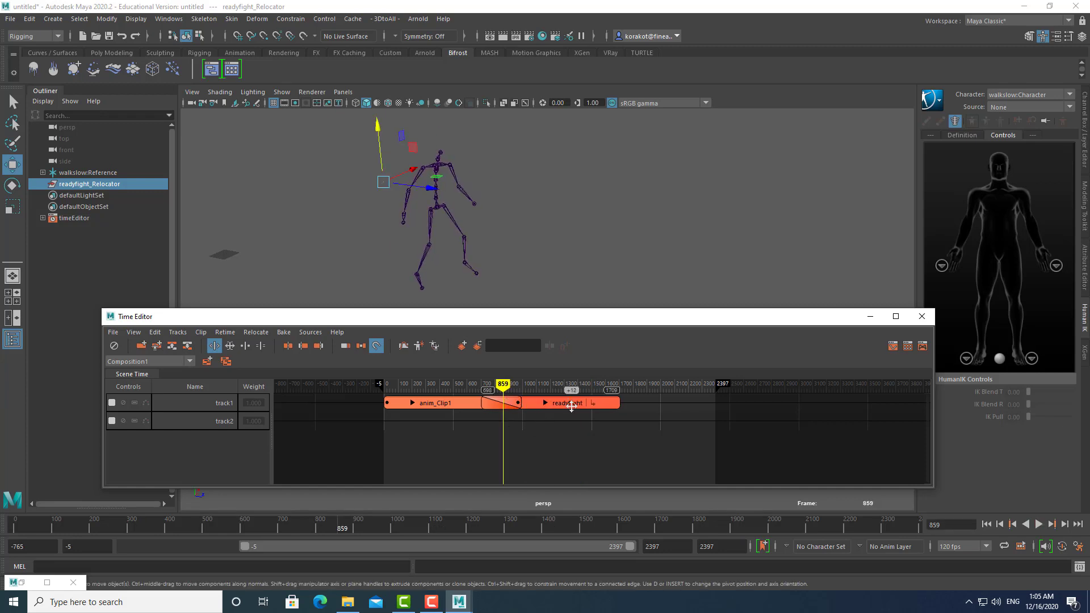
# - Shorten the readyfight clip, overlap it with the end of anim_Clip1 on track1, and compare both skeletons with ghosts across the crossfade
pyautogui.moveTo(570, 403); pyautogui.dragTo(579, 421)
pyautogui.moveTo(492, 423); pyautogui.dragTo(532, 404)
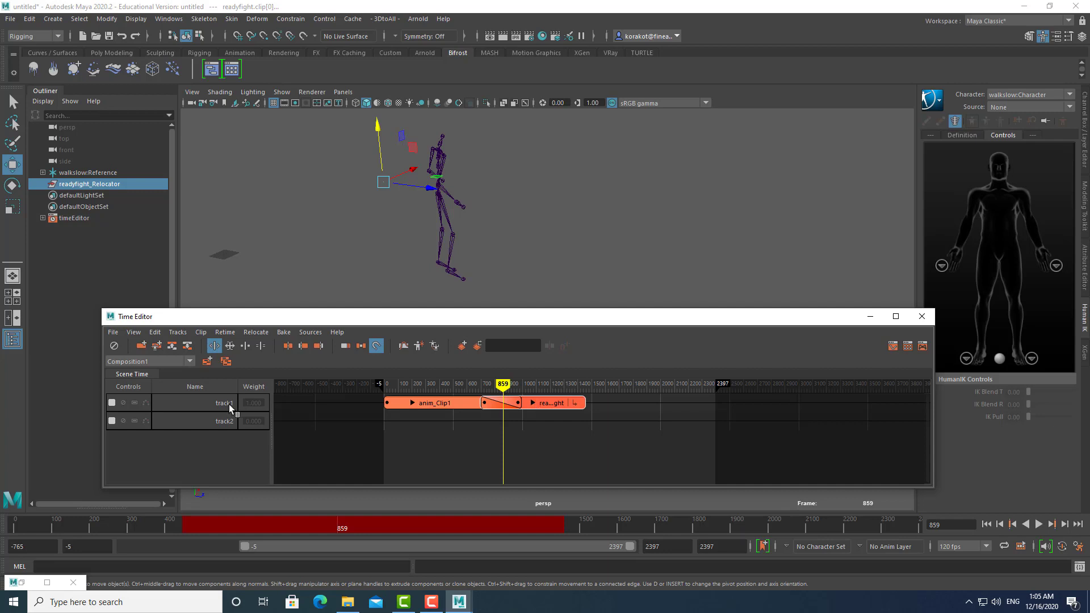
pyautogui.click(146, 403)
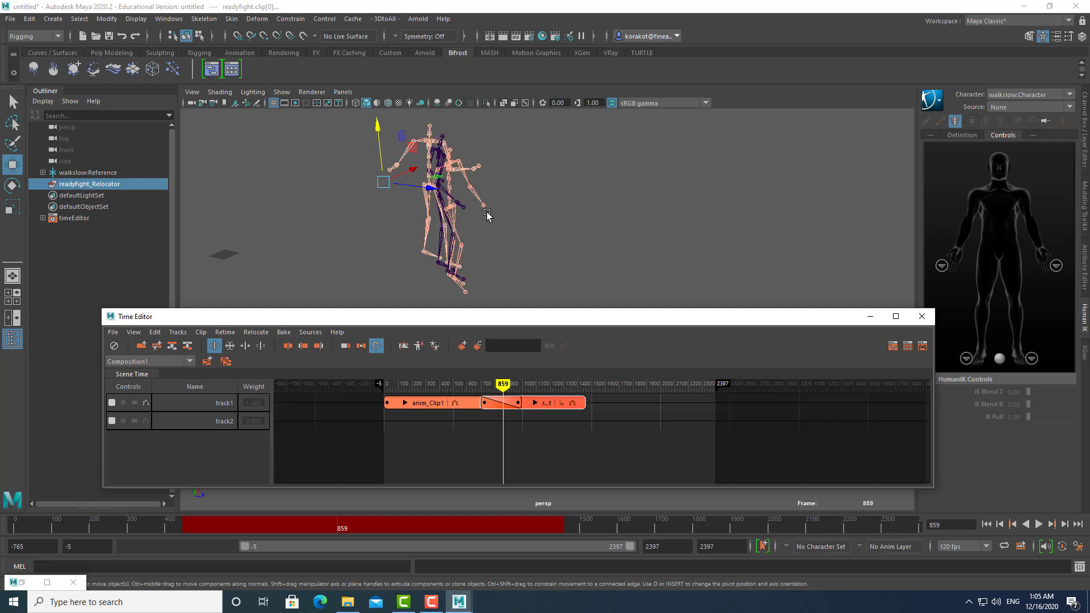
pyautogui.keyDown('alt'); pyautogui.moveTo(487, 215); pyautogui.dragTo(471, 267); pyautogui.keyUp('alt')
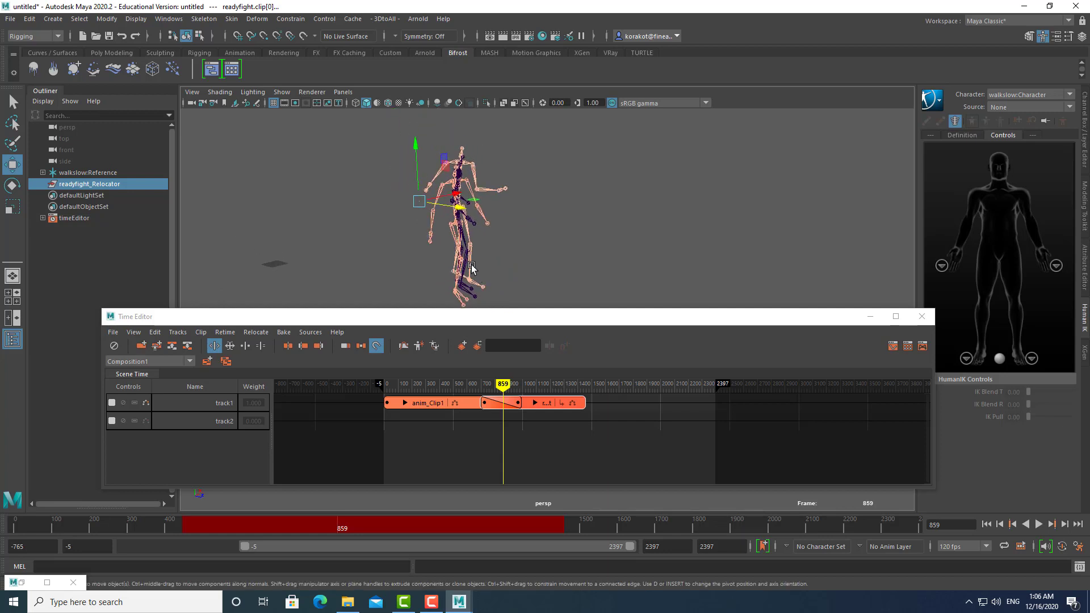
pyautogui.moveTo(503, 386)
pyautogui.mouseDown()
pyautogui.moveTo(479, 388)
pyautogui.moveTo(492, 388)
pyautogui.mouseUp()
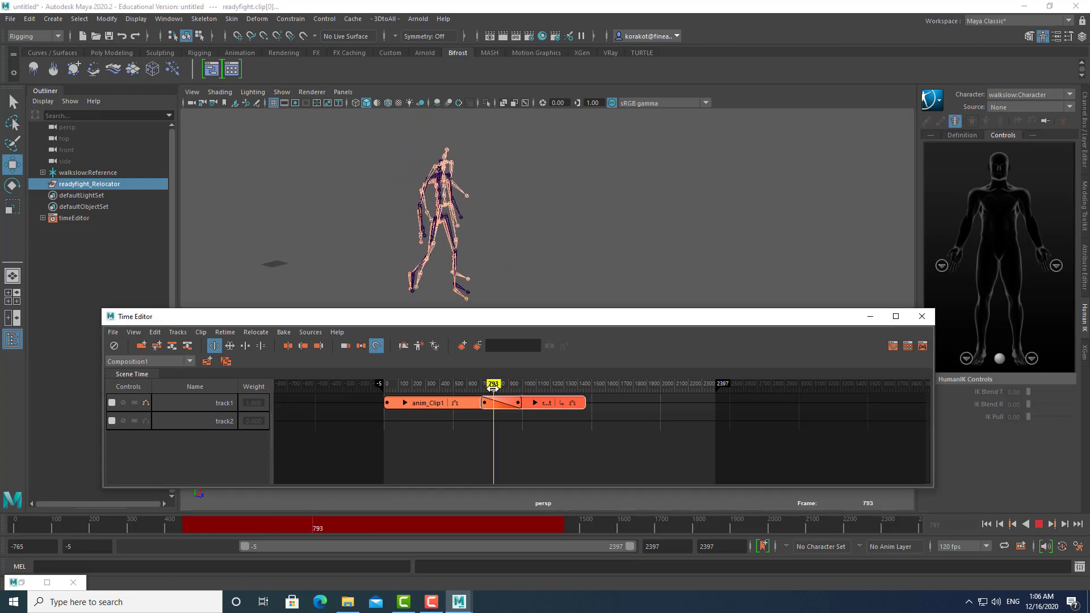
pyautogui.press('Escape')
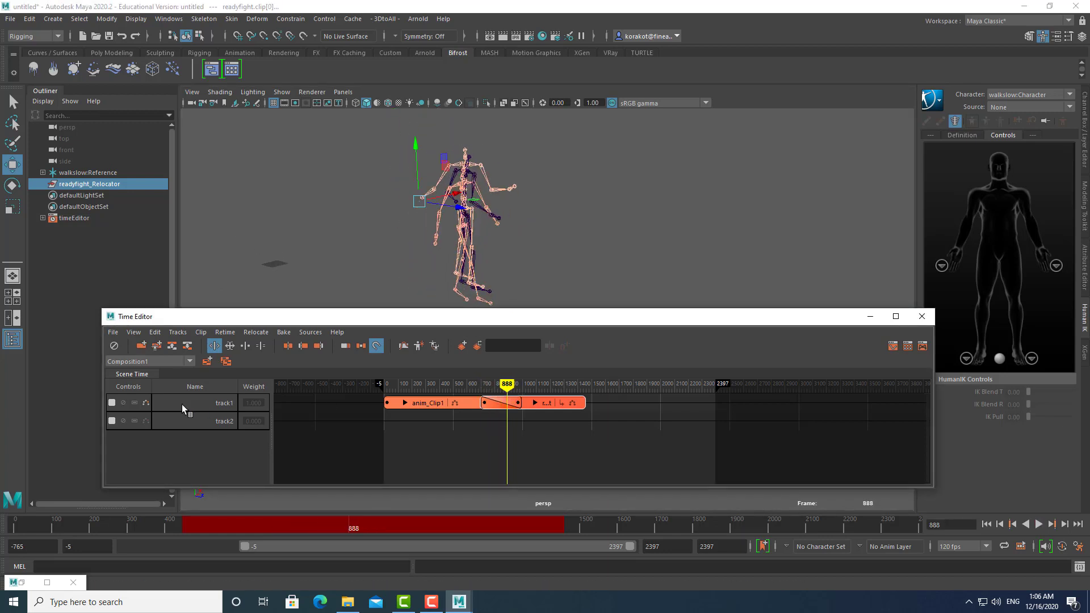
# - Turn off track1's ghosts, move the Time Editor lower to free the view, and preview the walk-to-fight transition
pyautogui.click(148, 403)
pyautogui.hotkey('alt', 'v')
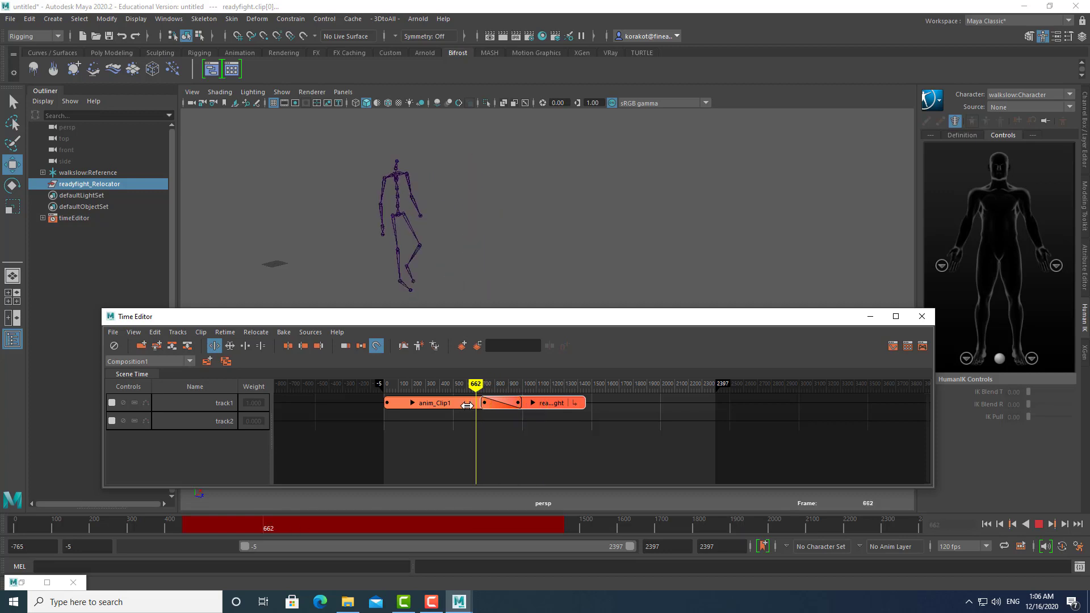
pyautogui.hotkey('alt', 'v')
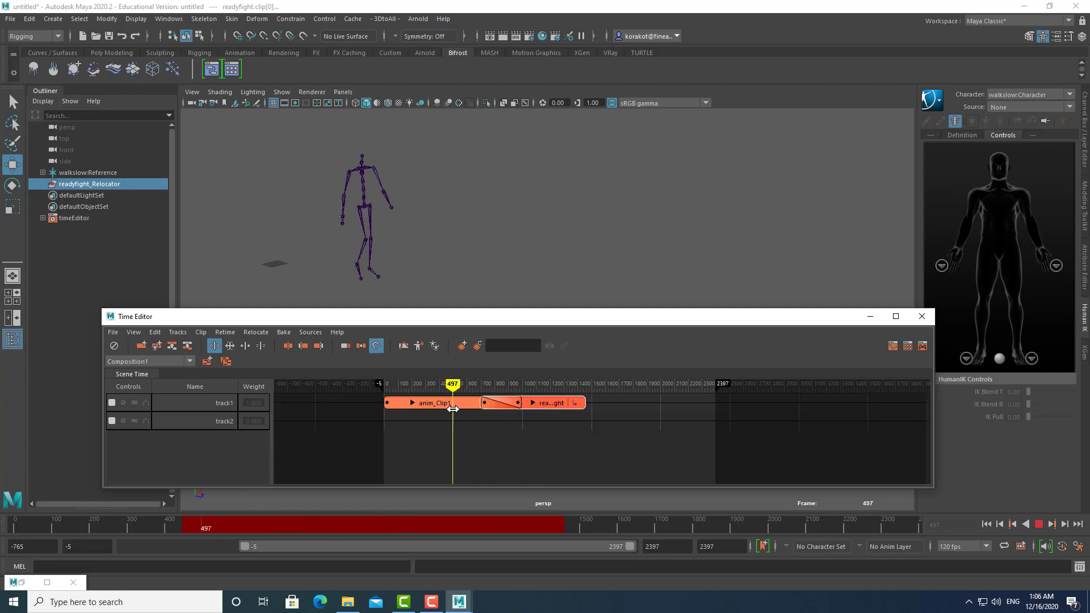
pyautogui.moveTo(460, 387); pyautogui.dragTo(486, 387)
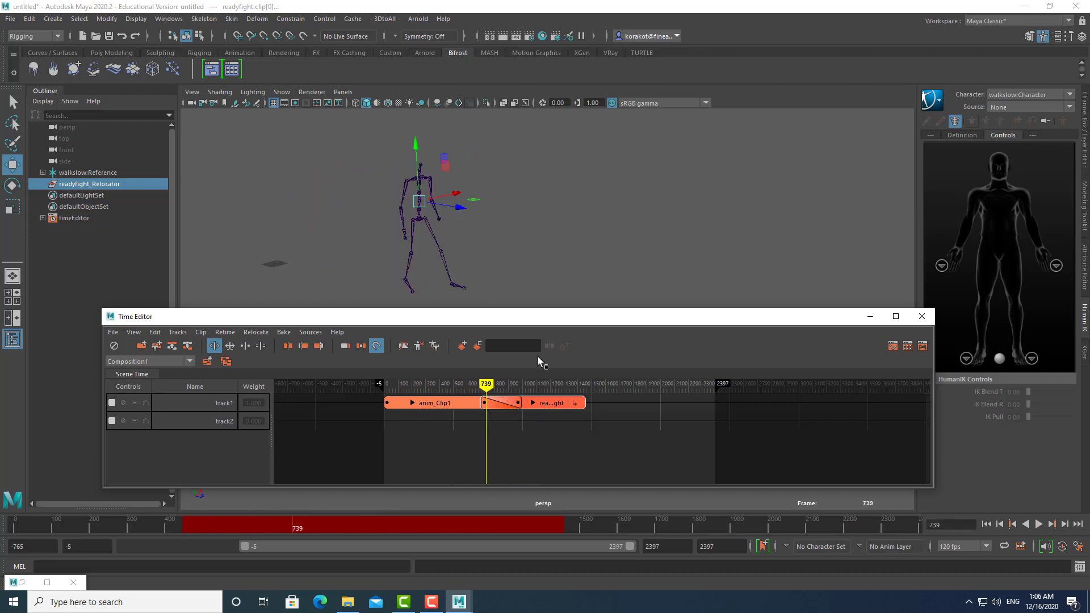
pyautogui.moveTo(578, 264); pyautogui.dragTo(555, 197, button='middle')
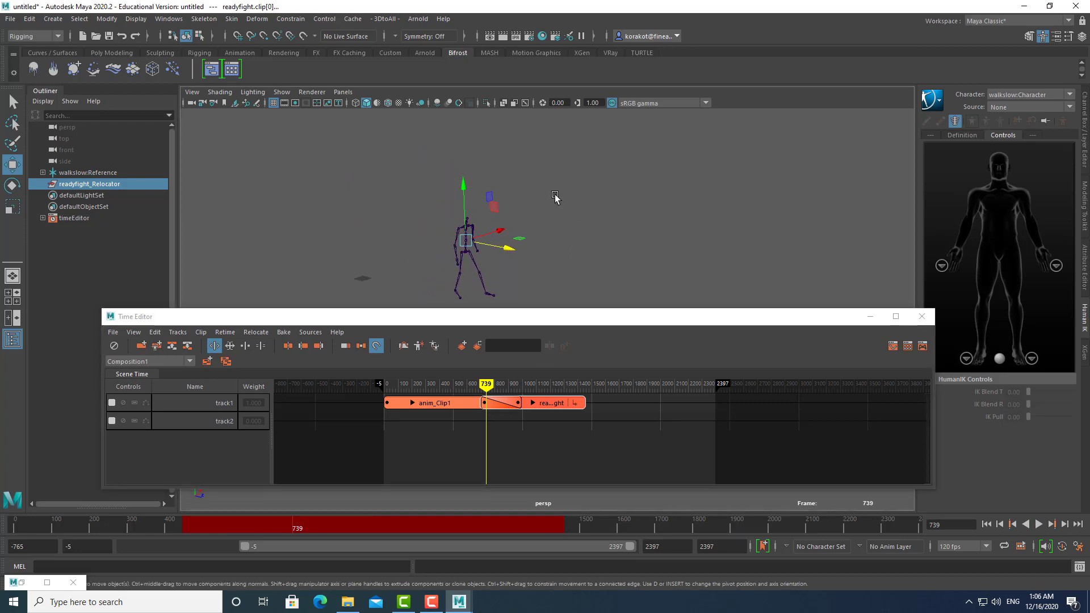
pyautogui.moveTo(685, 317); pyautogui.dragTo(684, 344)
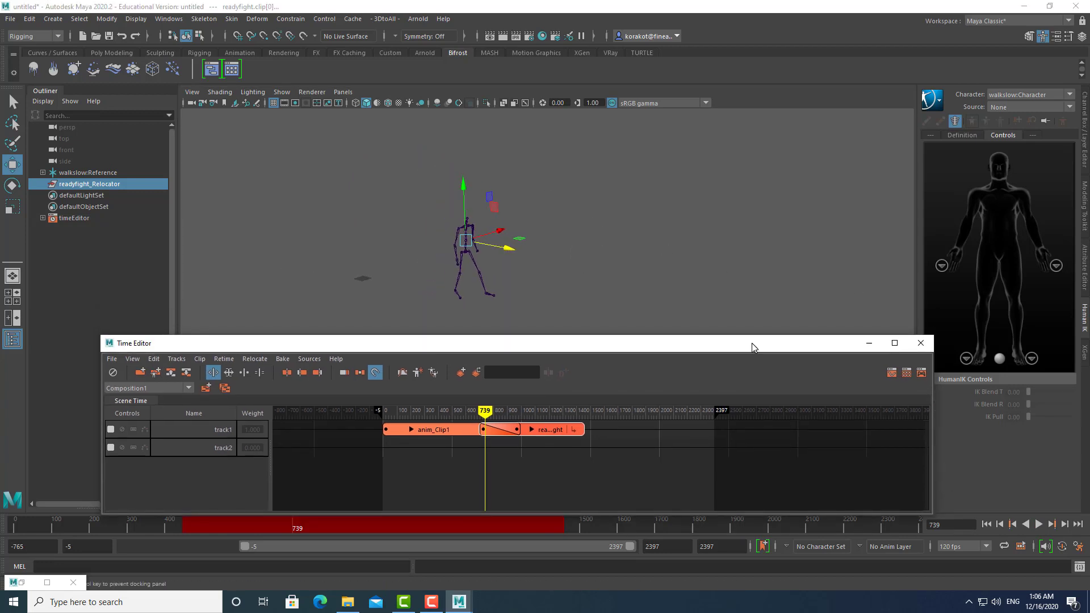
pyautogui.hotkey('alt', 'v')
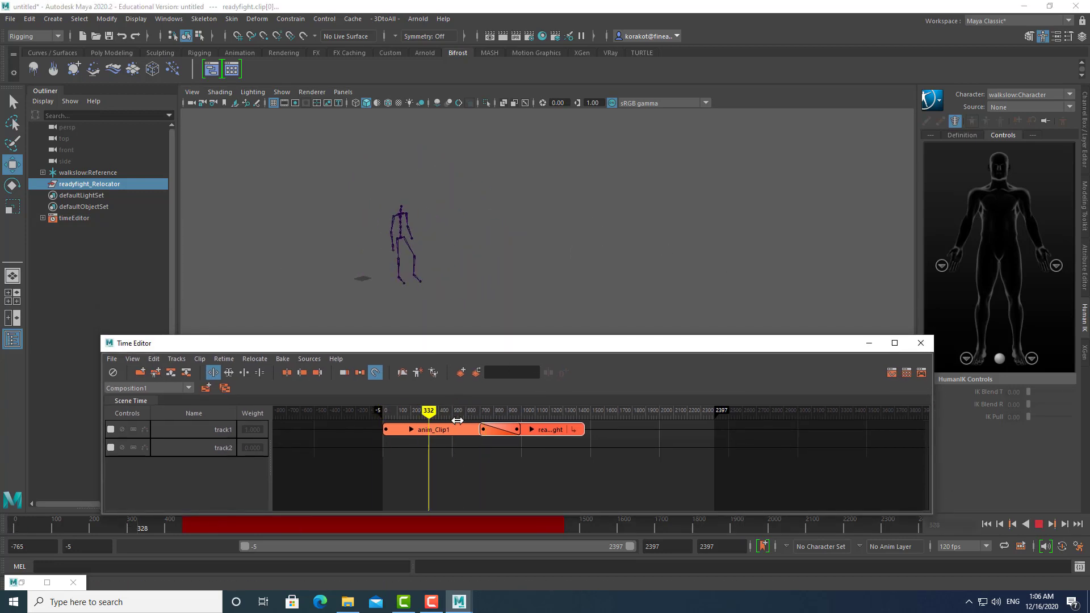
pyautogui.moveTo(570, 410); pyautogui.dragTo(467, 410)
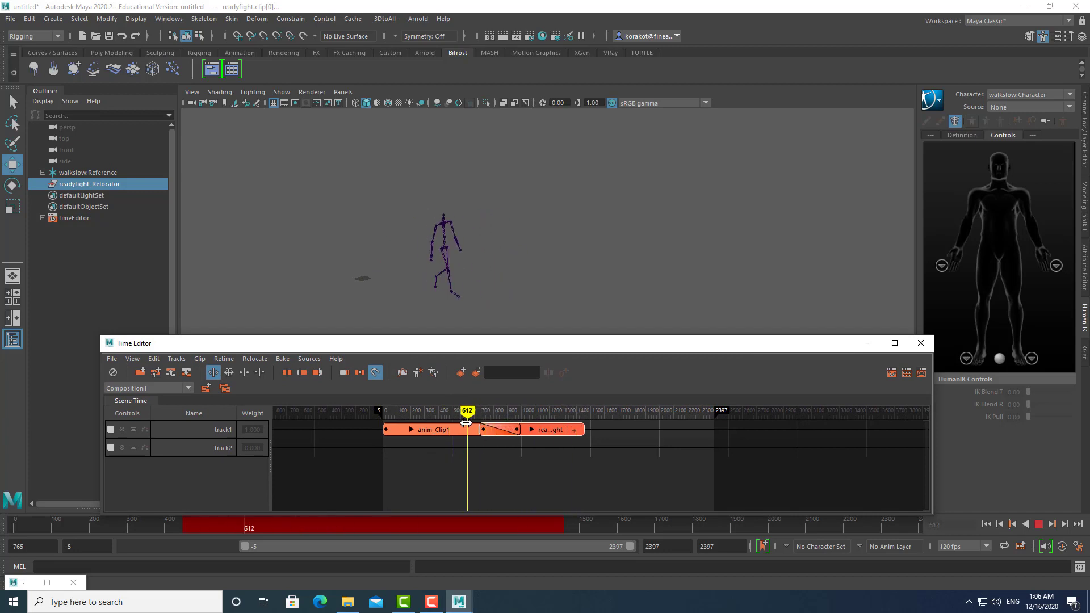
# - Import monster.ma from the mocap mesh folder into the scene
pyautogui.click(11, 19)
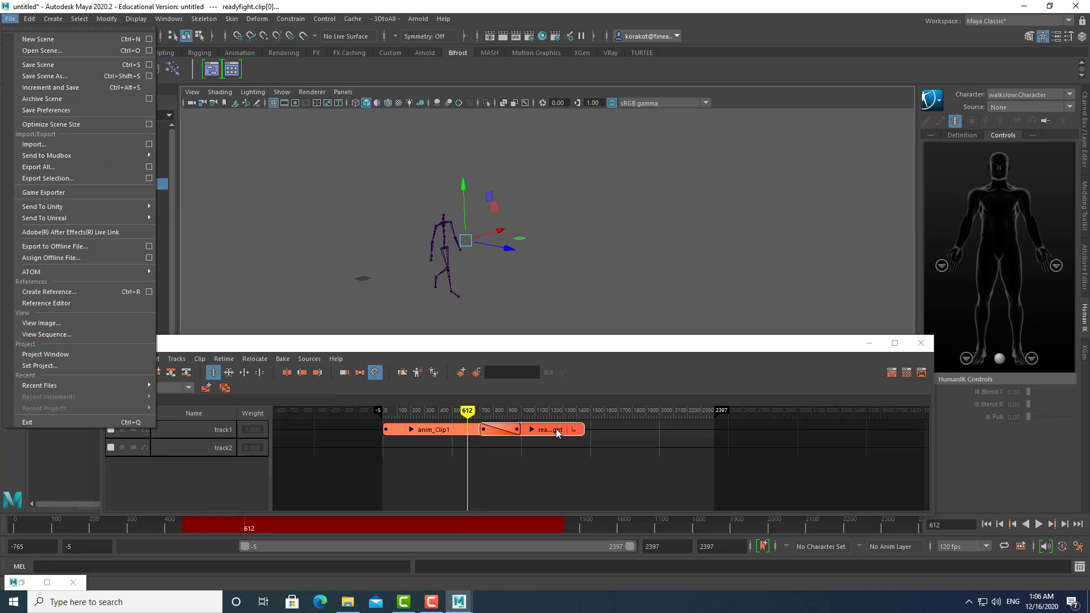
pyautogui.click(618, 232)
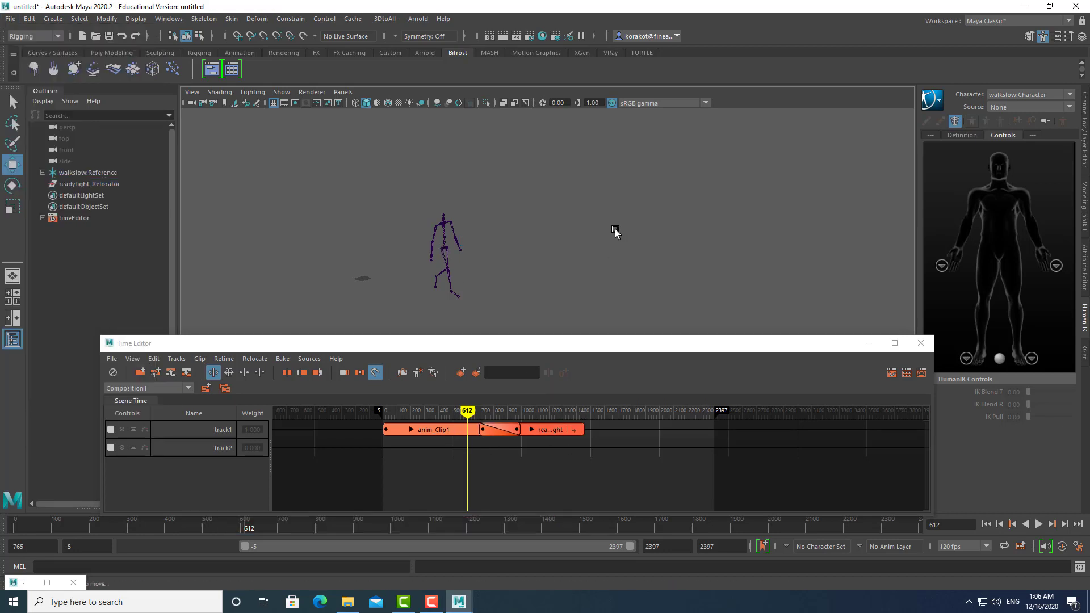
pyautogui.click(8, 19)
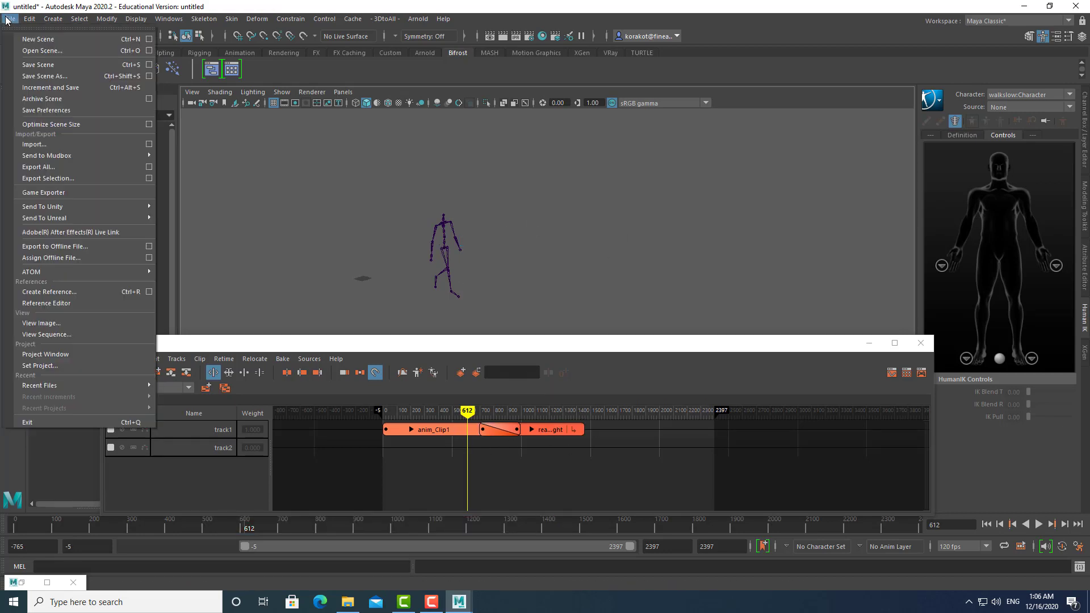
pyautogui.click(45, 145)
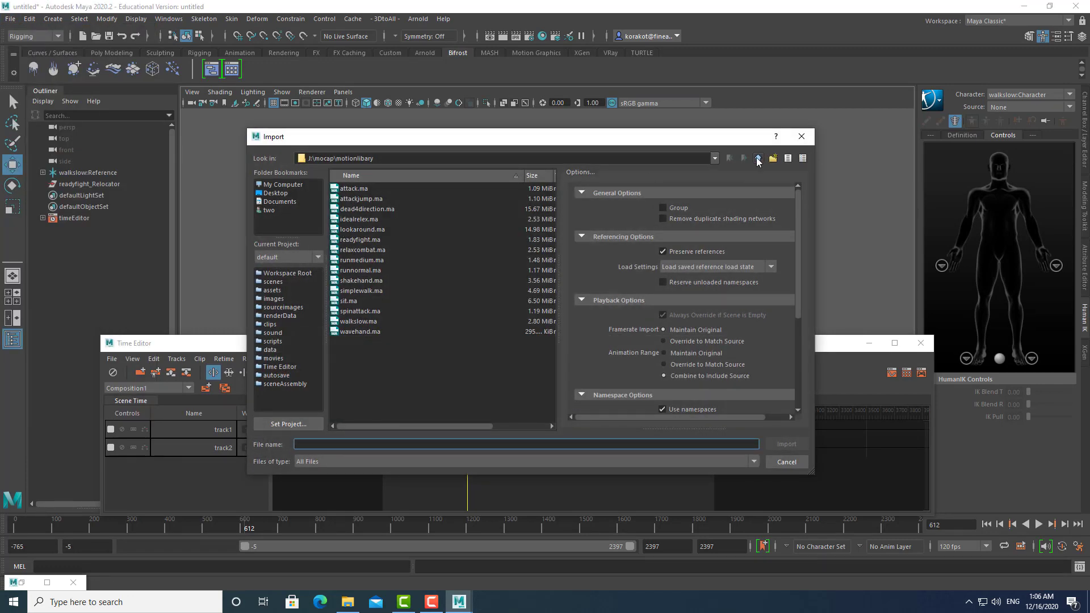
pyautogui.click(758, 159)
pyautogui.doubleClick(346, 189)
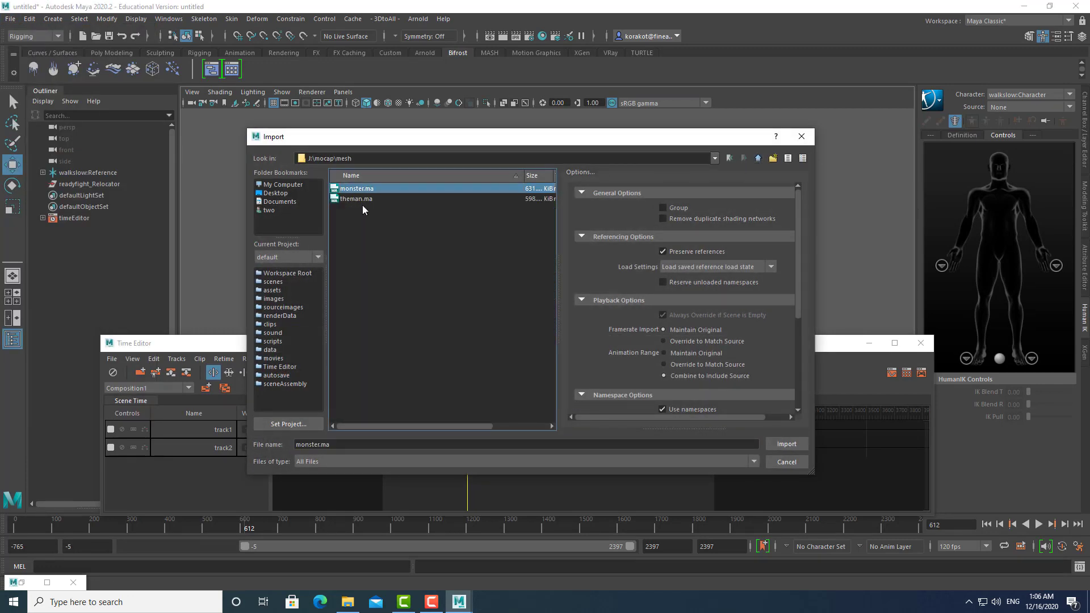
pyautogui.click(786, 444)
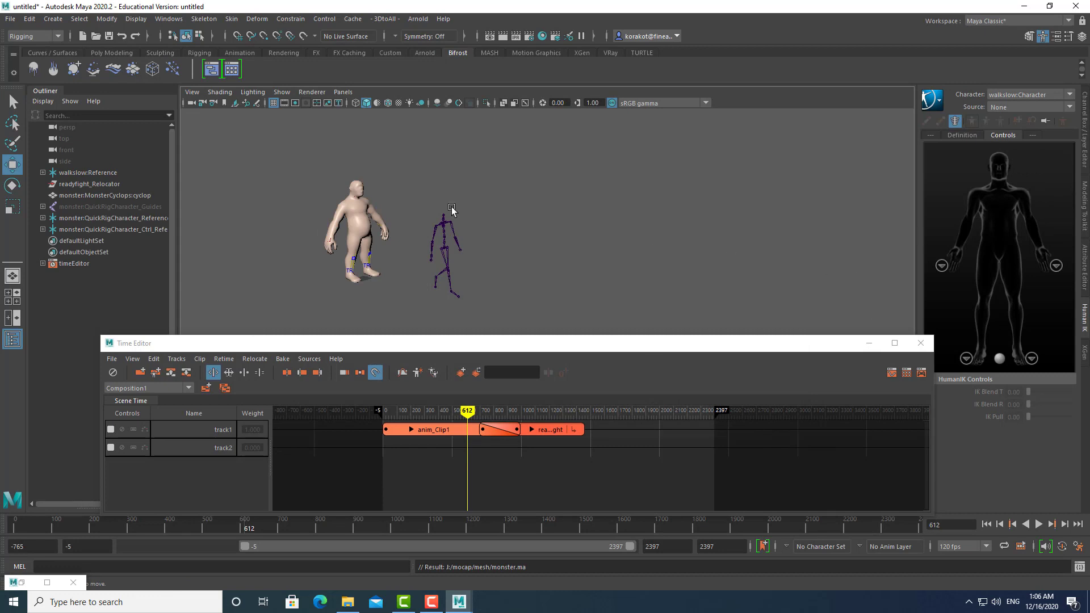
# - Make monster:QuickRigCharacter the active HumanIK character and set its source to walkslow:Character
pyautogui.click(1070, 107)
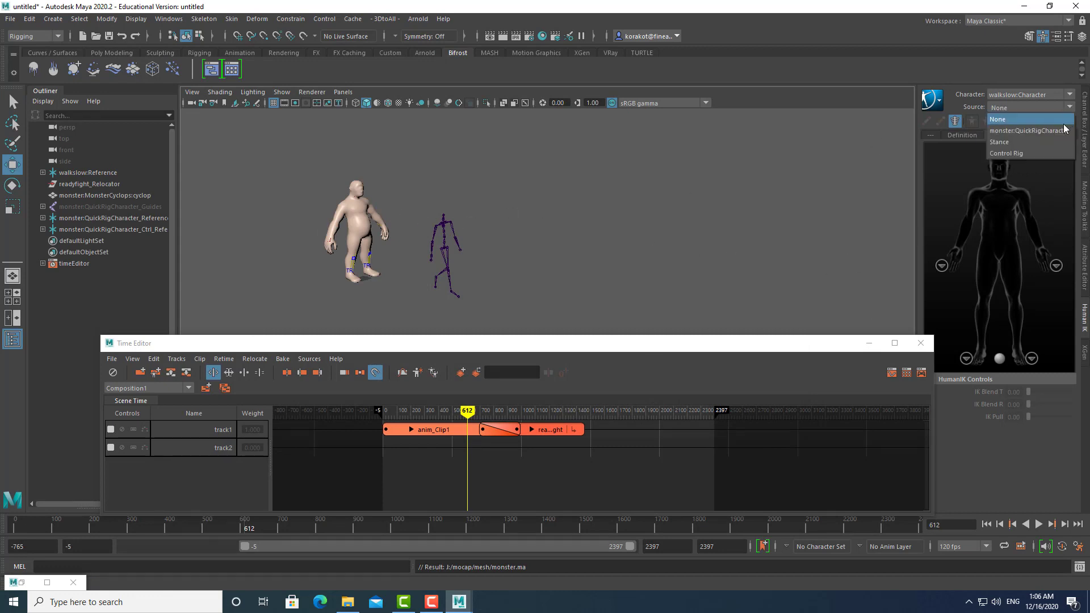
pyautogui.click(973, 55)
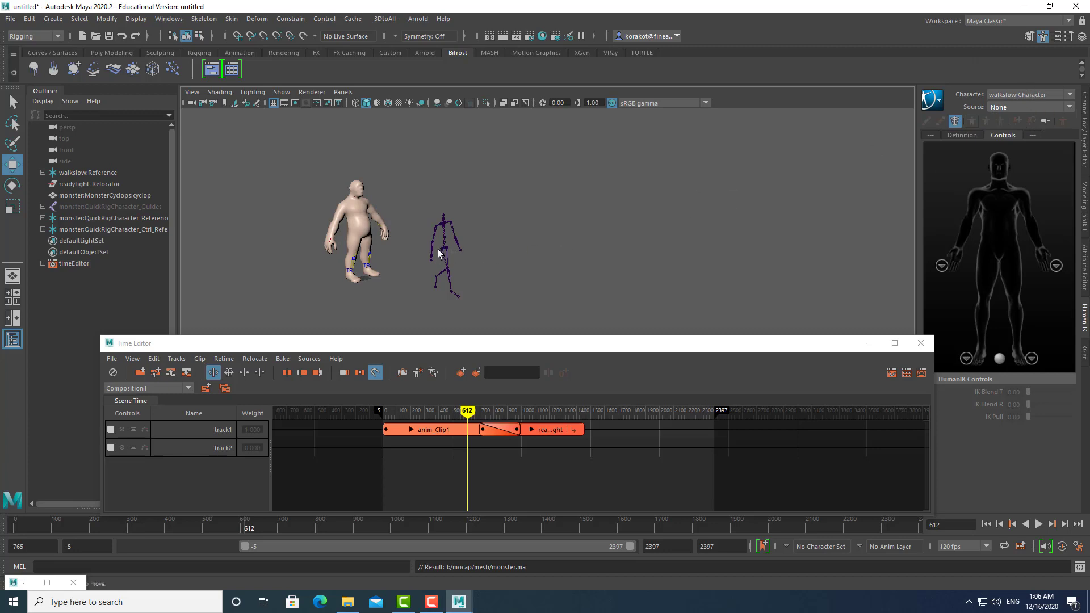
pyautogui.click(1050, 97)
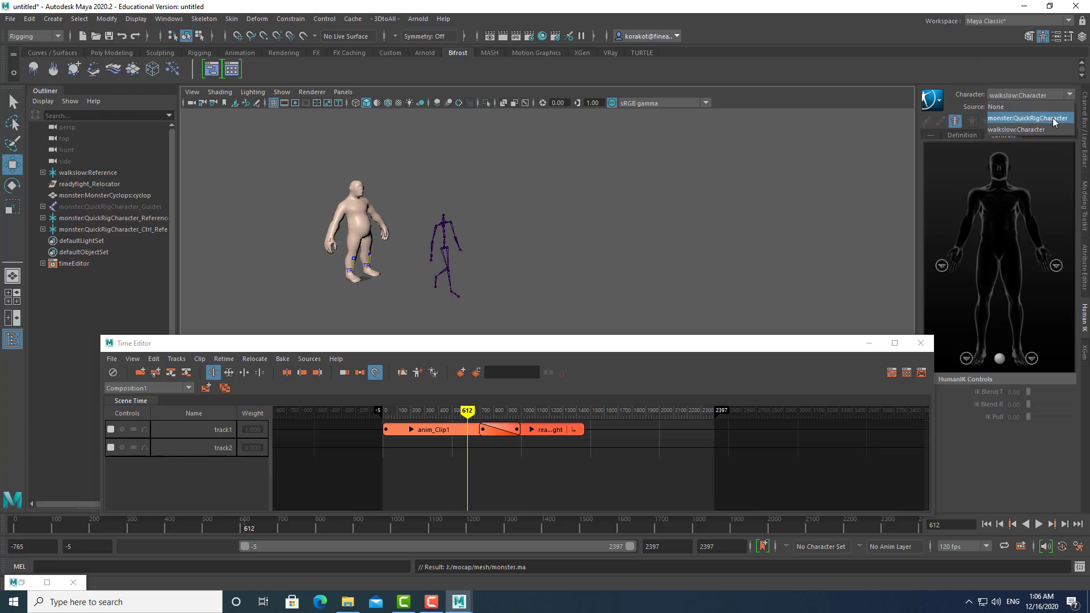
pyautogui.click(1052, 118)
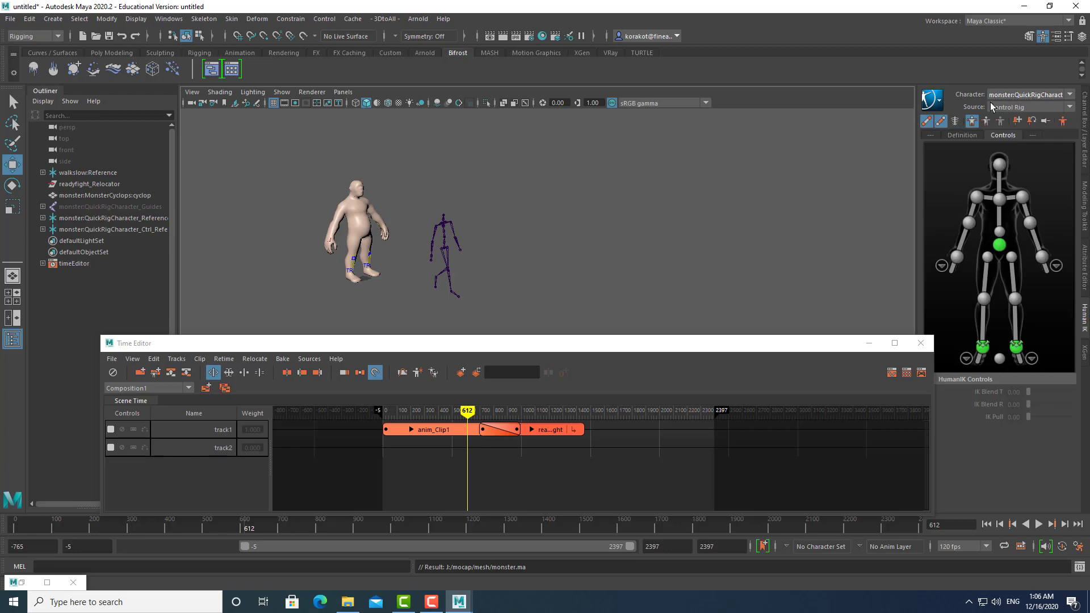
pyautogui.click(1067, 109)
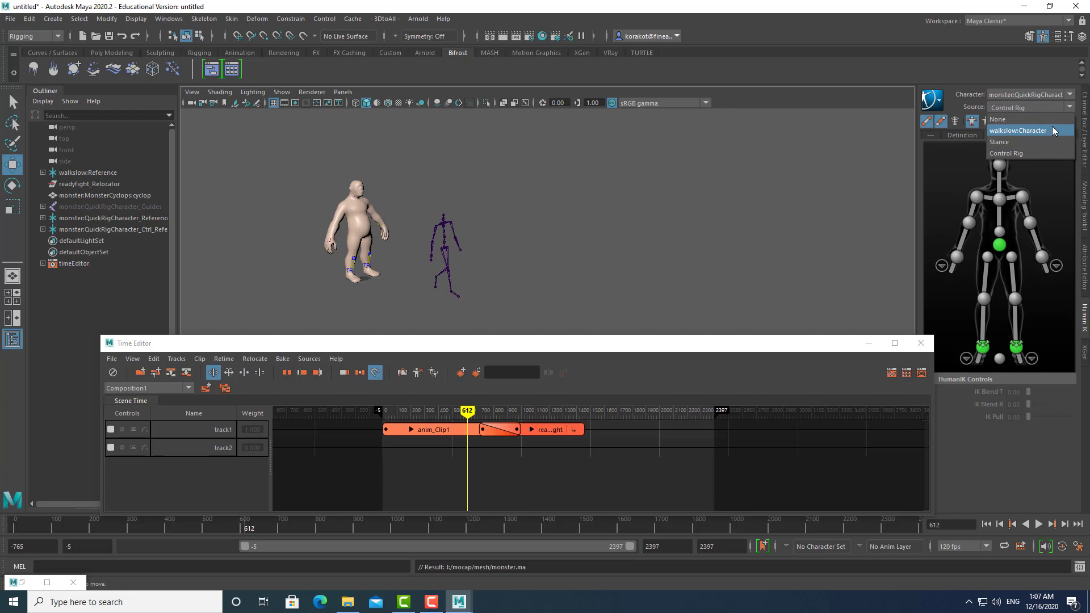
pyautogui.click(1051, 130)
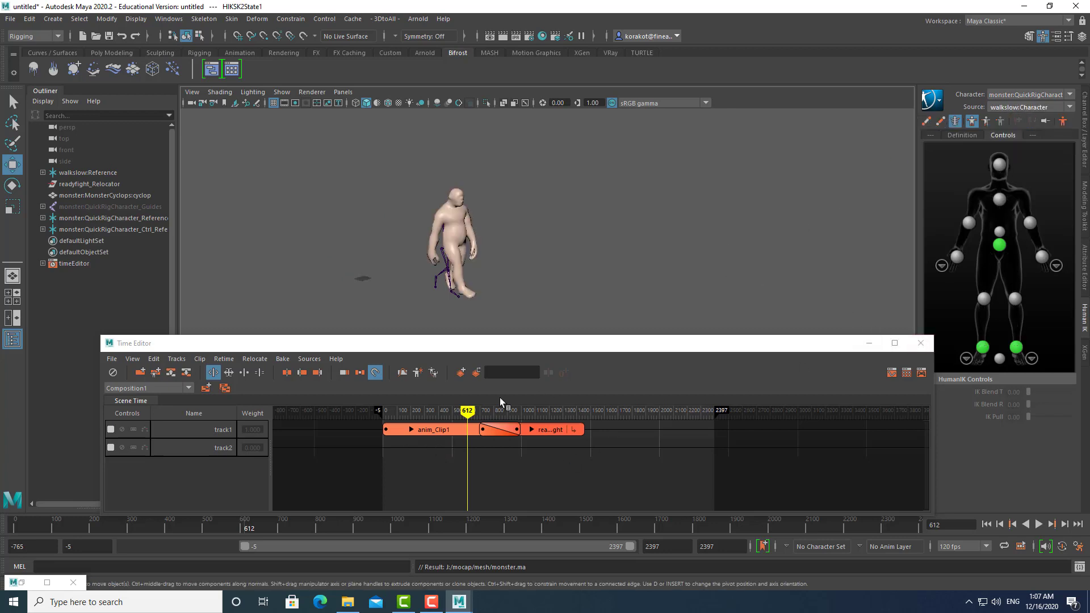
# - Close the Time Editor, preview the monster following the blended motion, and return to frame -5 with a closer view
pyautogui.click(920, 343)
pyautogui.moveTo(29, 528)
pyautogui.mouseDown()
pyautogui.moveTo(610, 529)
pyautogui.moveTo(20, 528)
pyautogui.moveTo(200, 520)
pyautogui.moveTo(511, 539)
pyautogui.moveTo(3, 496)
pyautogui.moveTo(342, 517)
pyautogui.mouseUp()
pyautogui.press('Escape')
pyautogui.hotkey('alt', 'shift', 'v')
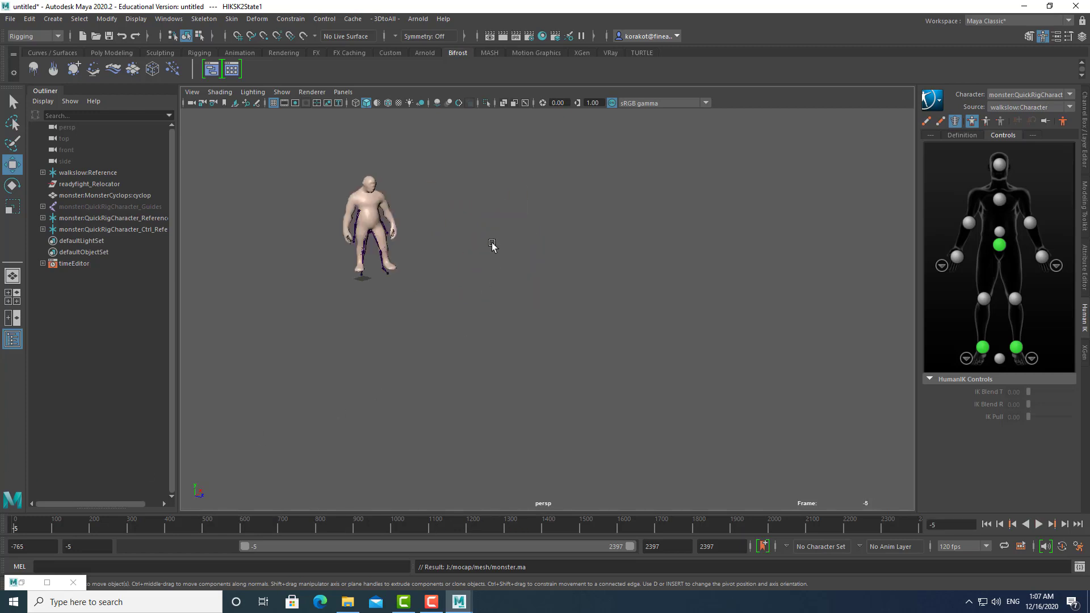
pyautogui.keyDown('alt'); pyautogui.moveTo(491, 244); pyautogui.dragTo(501, 324, button='right'); pyautogui.keyUp('alt')
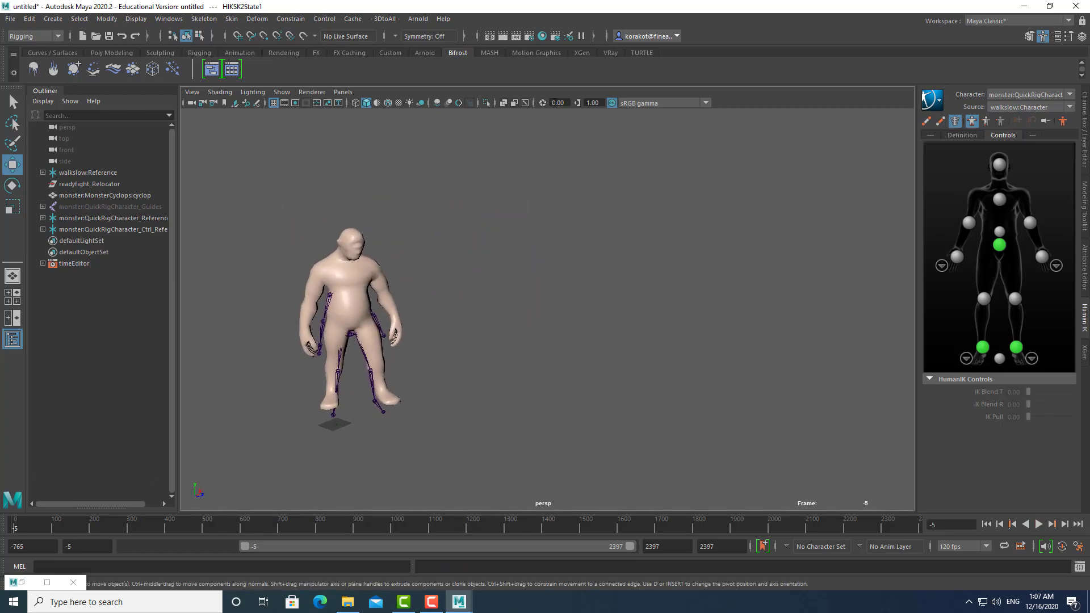
# - Reopen the Time Editor and move it lower so the monster stays in view
pyautogui.click(169, 19)
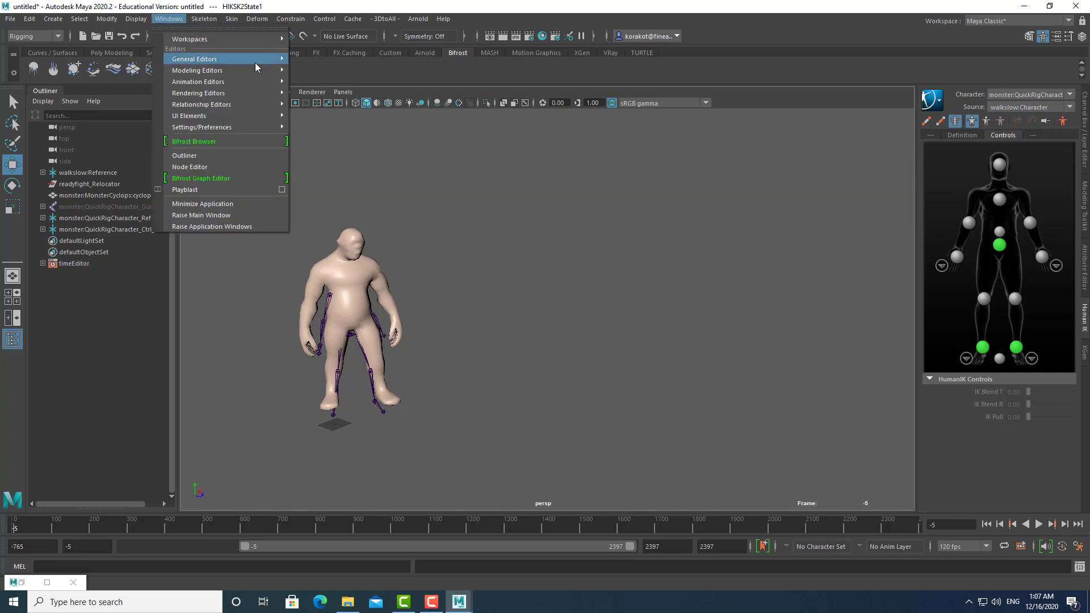
pyautogui.moveTo(241, 83)
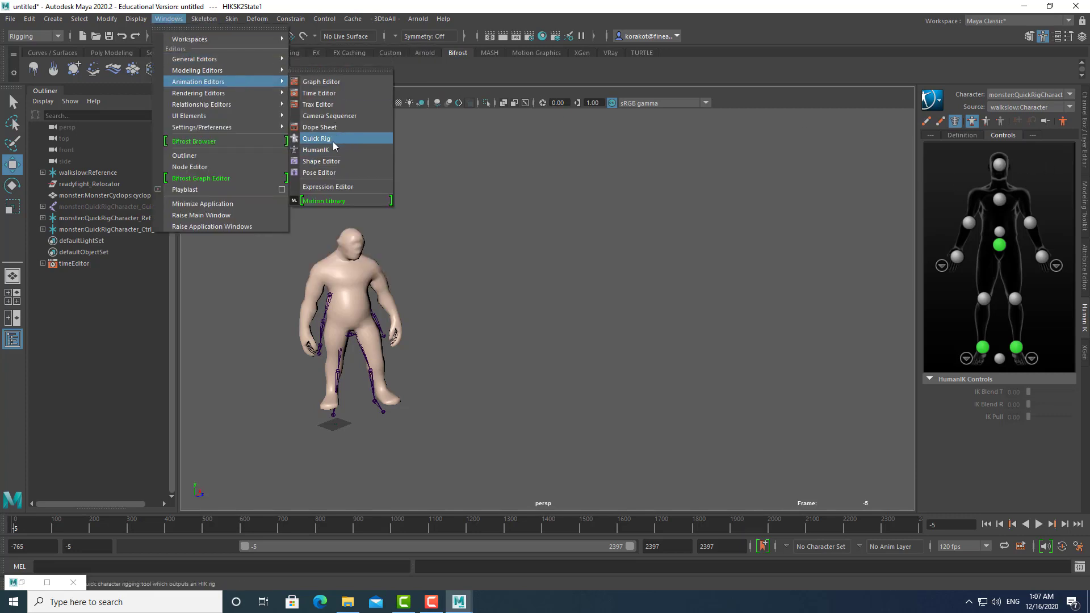
pyautogui.click(319, 93)
pyautogui.moveTo(465, 348); pyautogui.dragTo(457, 390)
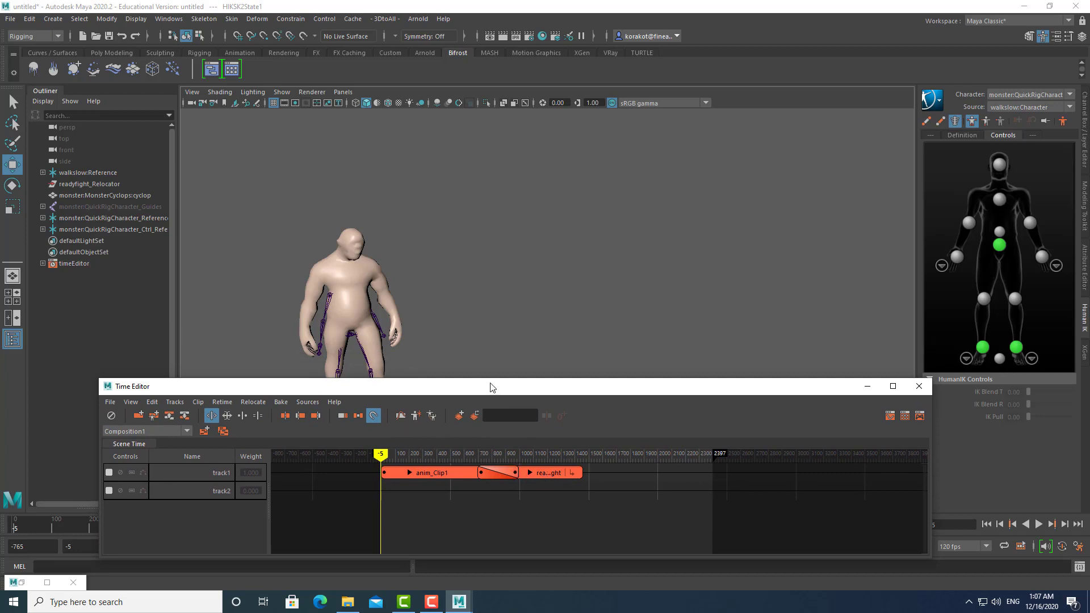
pyautogui.moveTo(490, 387); pyautogui.dragTo(513, 419)
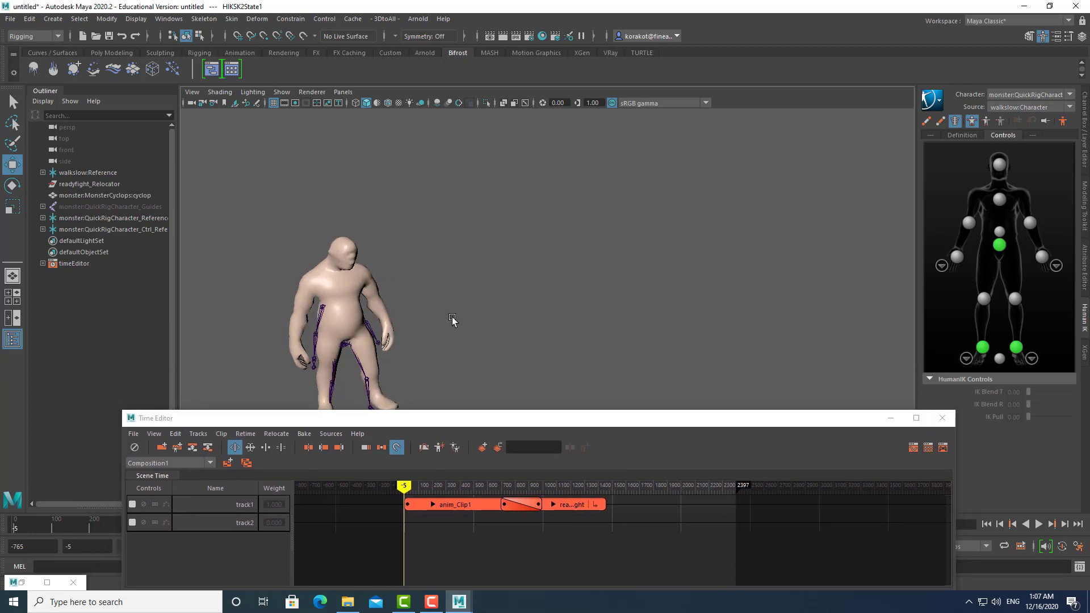
# - Preview the monster following the blended clips through frame 1500, and return to frame 119
pyautogui.keyDown('alt'); pyautogui.moveTo(452, 319); pyautogui.dragTo(507, 284); pyautogui.keyUp('alt')
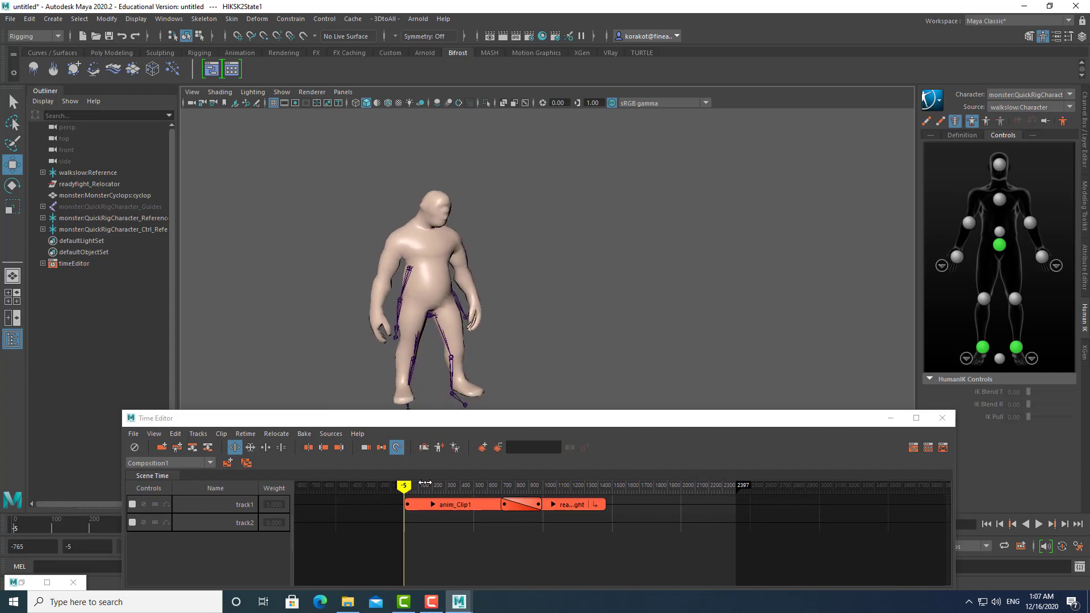
pyautogui.hotkey('alt', 'v')
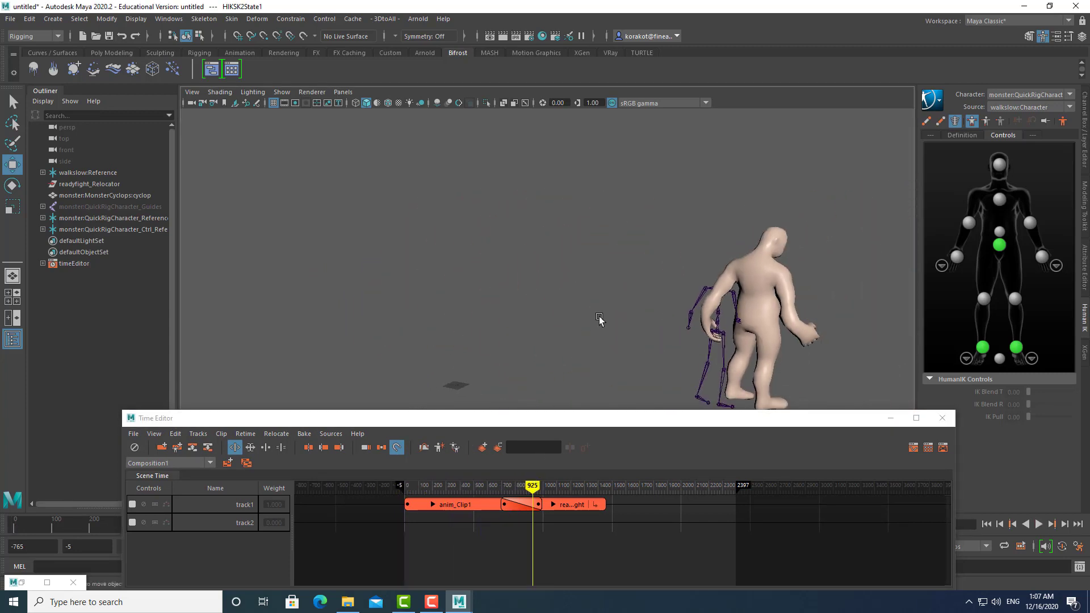
pyautogui.moveTo(536, 483); pyautogui.dragTo(612, 484)
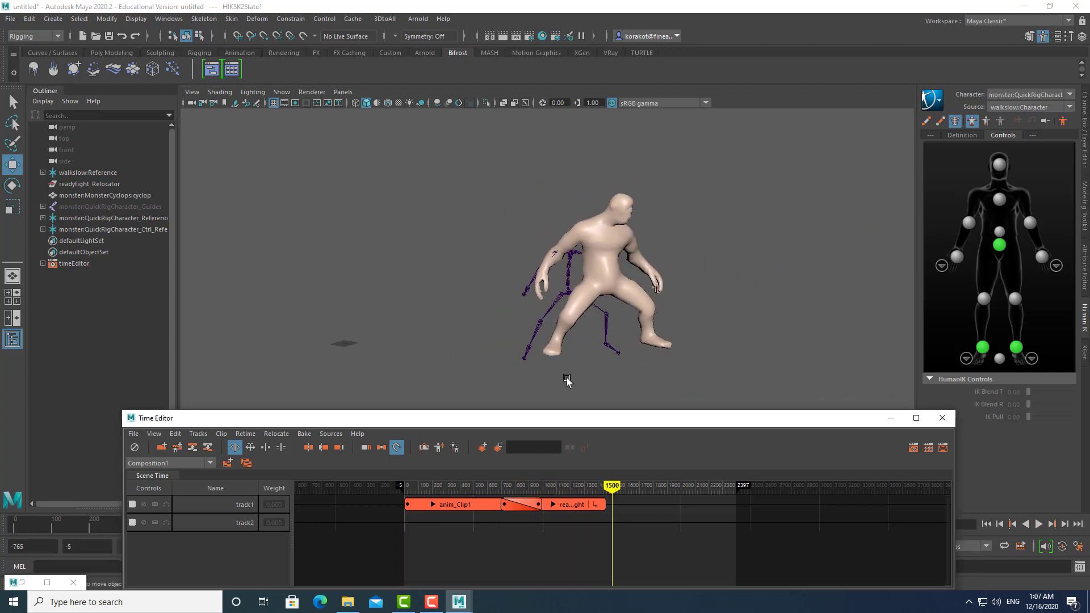
pyautogui.hotkey('alt', 'v')
pyautogui.moveTo(572, 495); pyautogui.dragTo(418, 505)
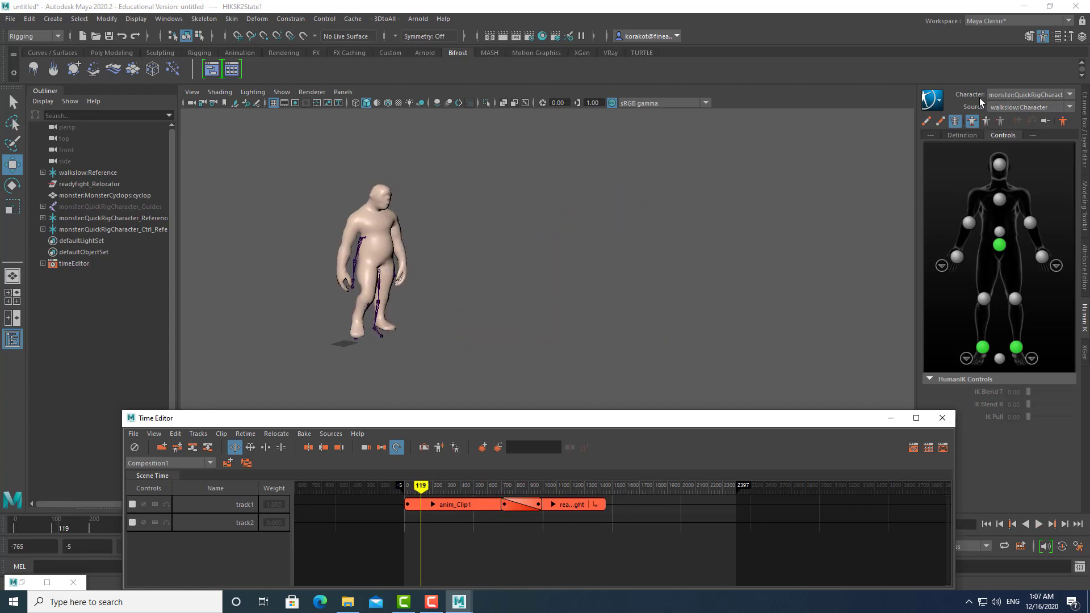
# - Bake the monster's retargeted motion to its control rig and close the Time Editor
pyautogui.click(939, 104)
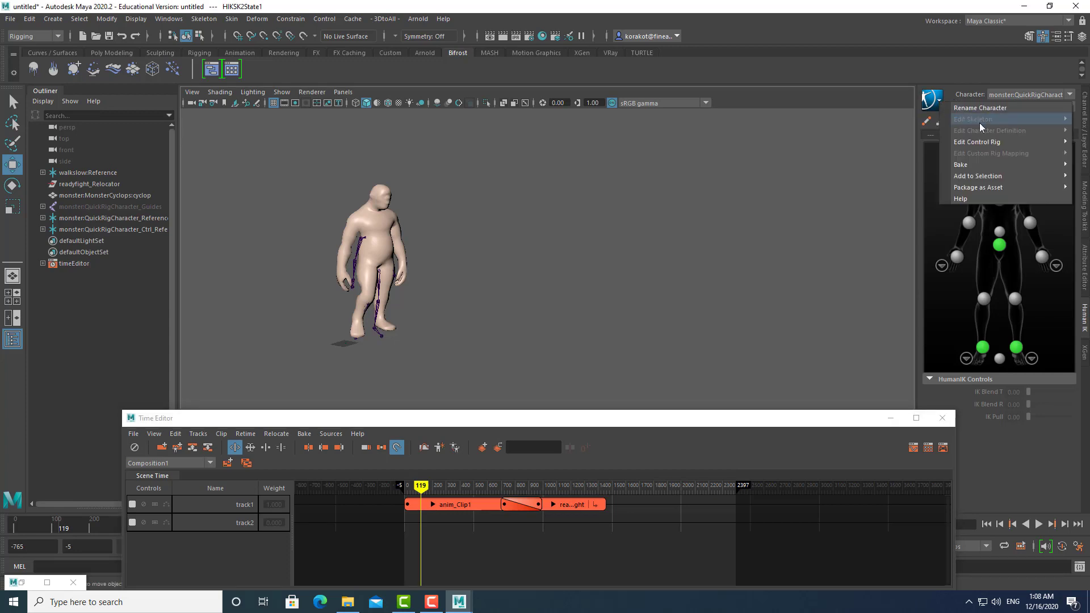
pyautogui.moveTo(979, 163)
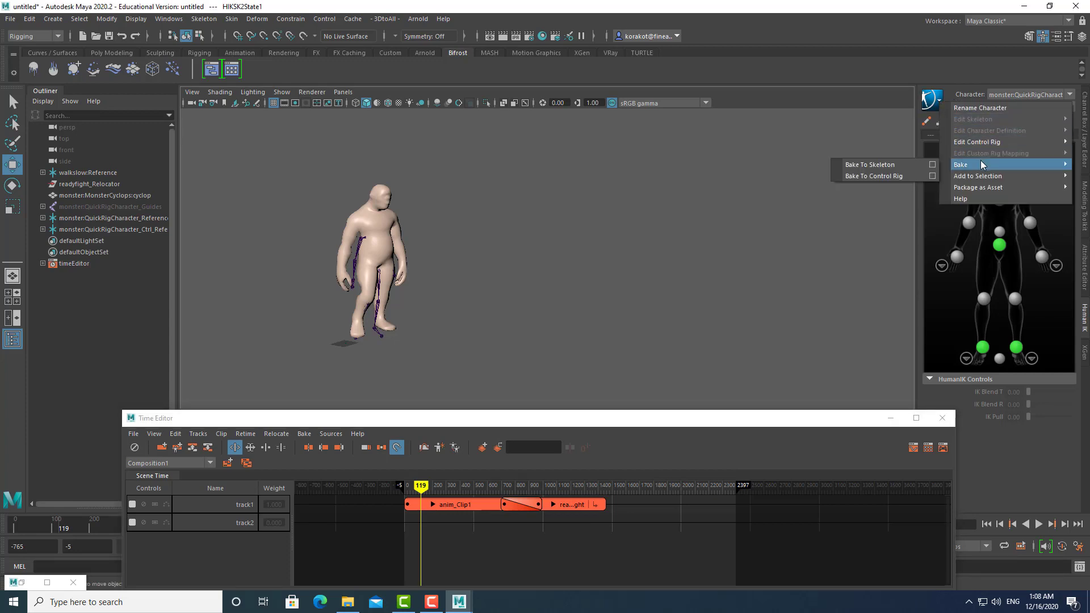
pyautogui.click(890, 173)
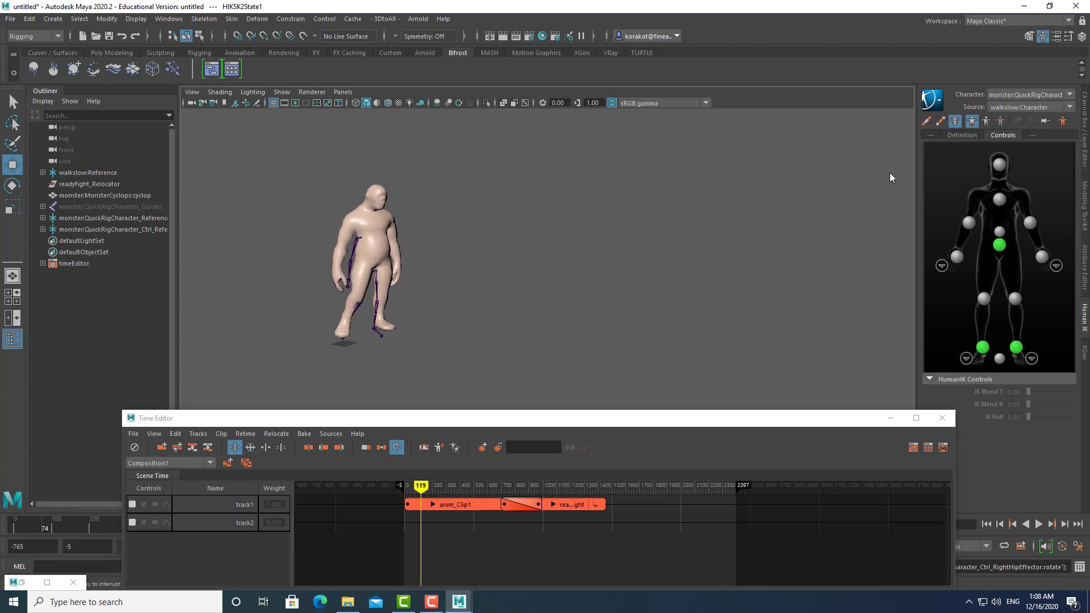
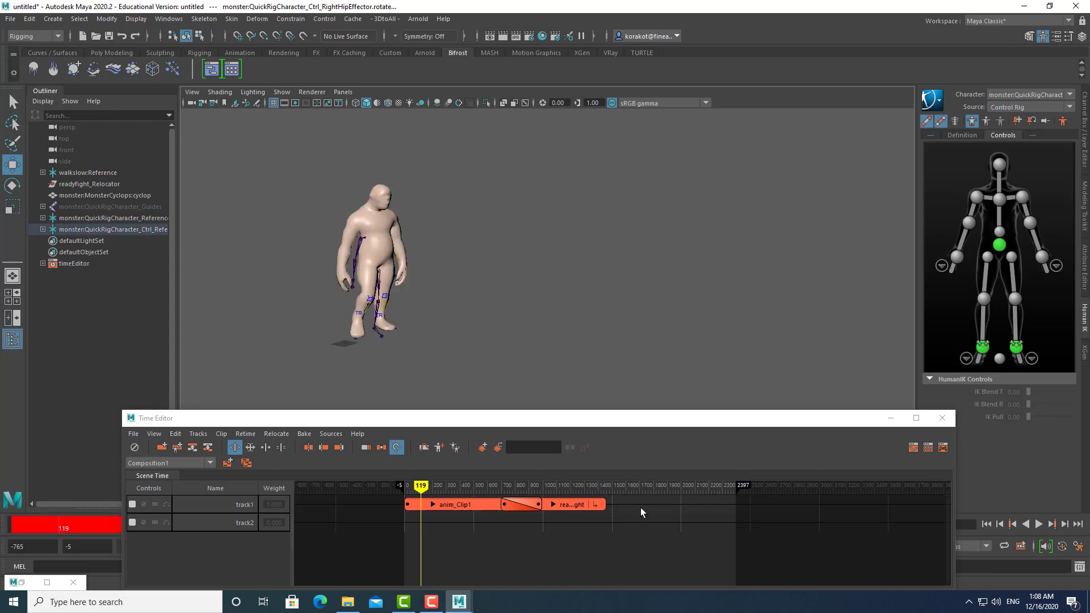
pyautogui.click(943, 418)
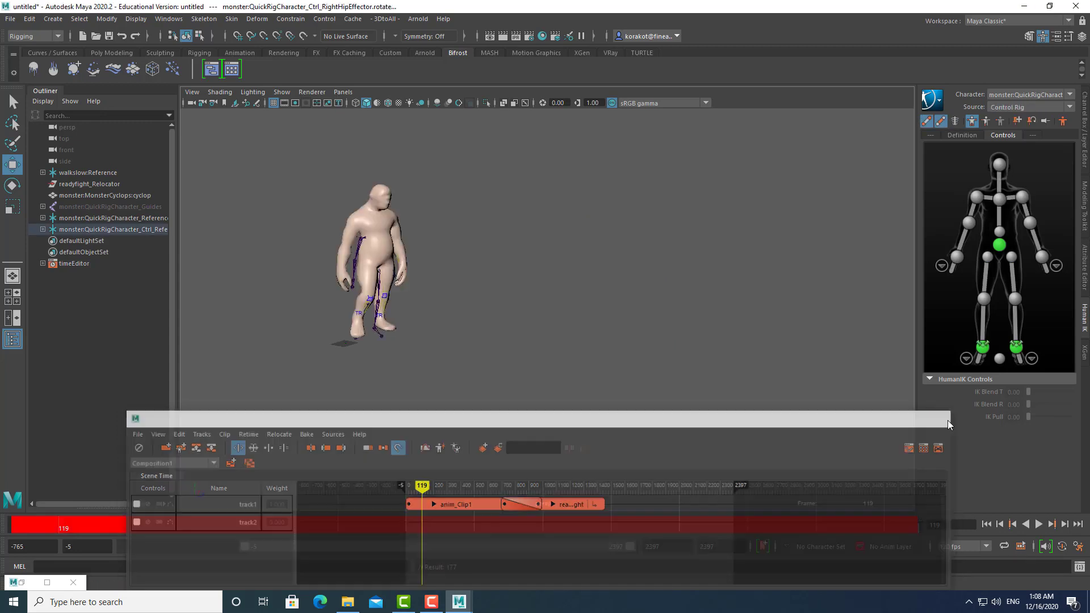
# - Play back the baked monster motion and check it against the walkslow skeleton, ending at frame 1211
pyautogui.hotkey('alt', 'v')
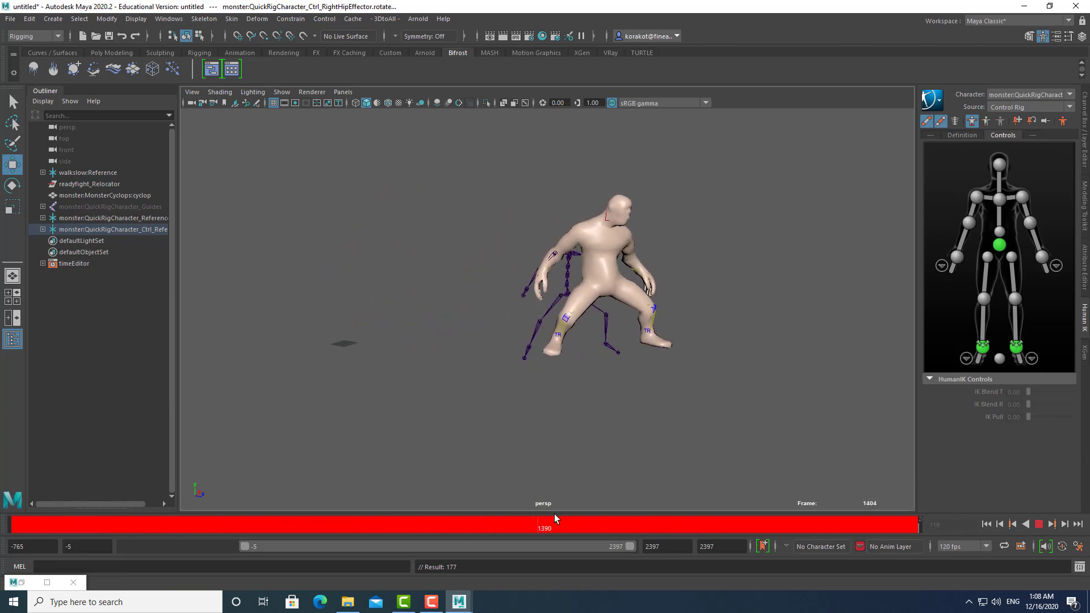
pyautogui.moveTo(554, 518)
pyautogui.mouseDown()
pyautogui.moveTo(78, 469)
pyautogui.moveTo(539, 518)
pyautogui.mouseUp()
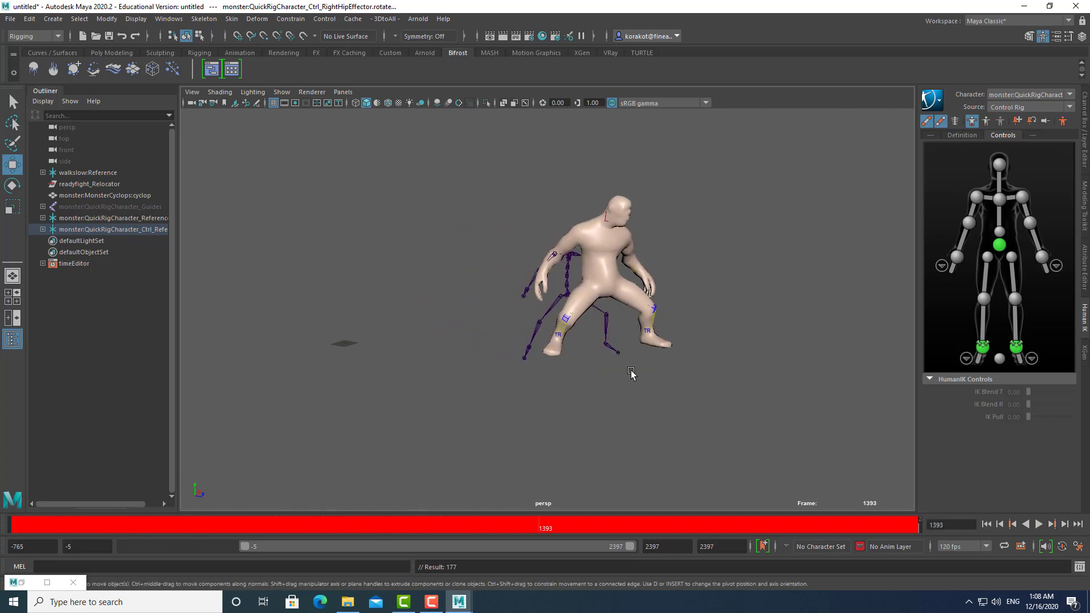
pyautogui.click(565, 294)
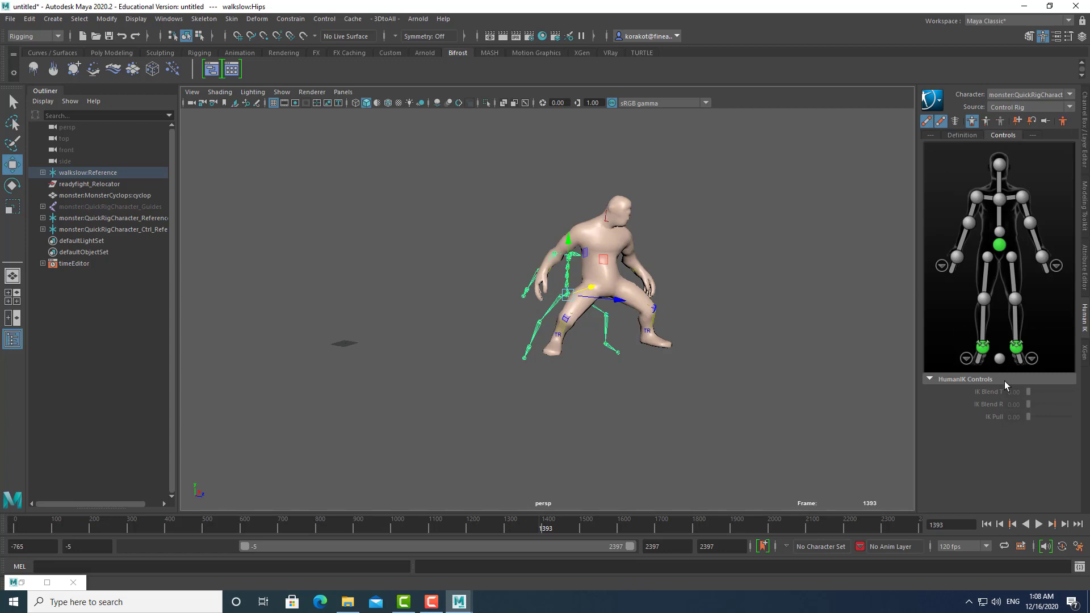
pyautogui.click(530, 490)
pyautogui.moveTo(411, 530); pyautogui.dragTo(476, 528)
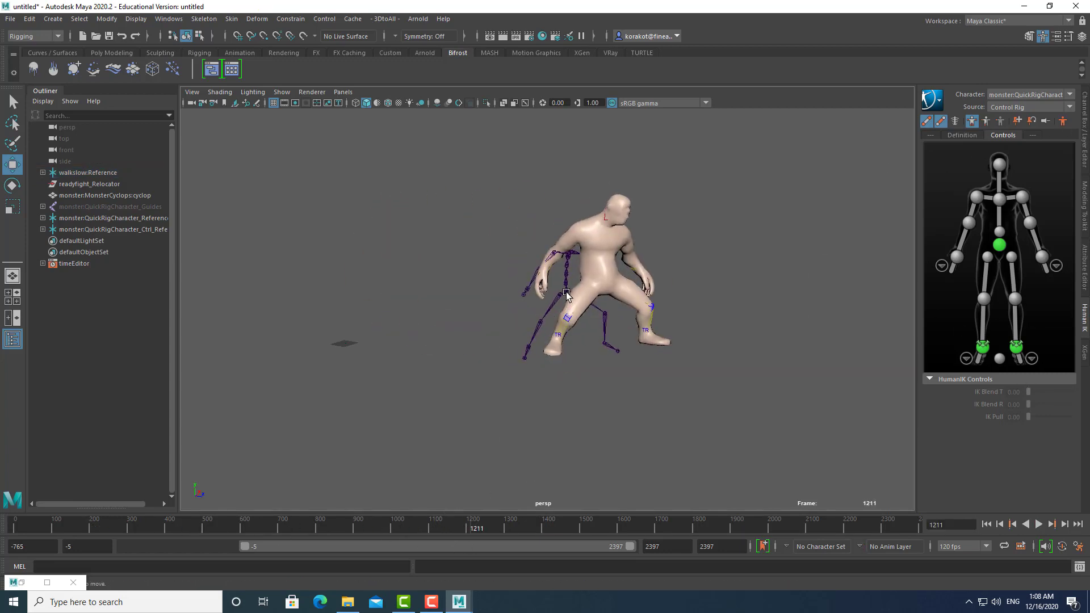
# - Delete the walkslow:Reference skeleton and check the monster's motion back to frame -5
pyautogui.click(83, 175)
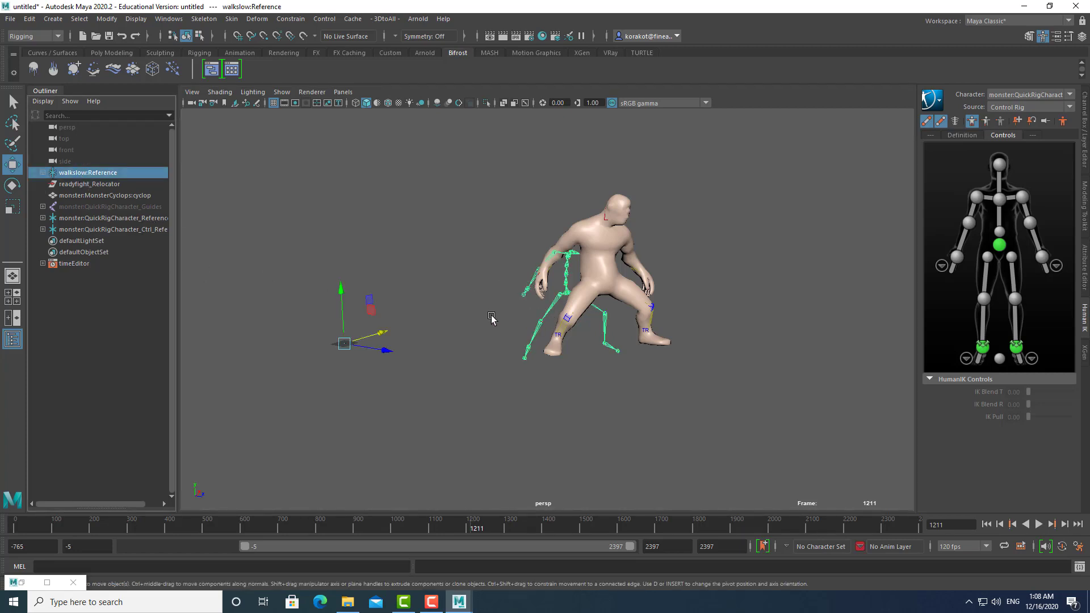
pyautogui.press('Delete')
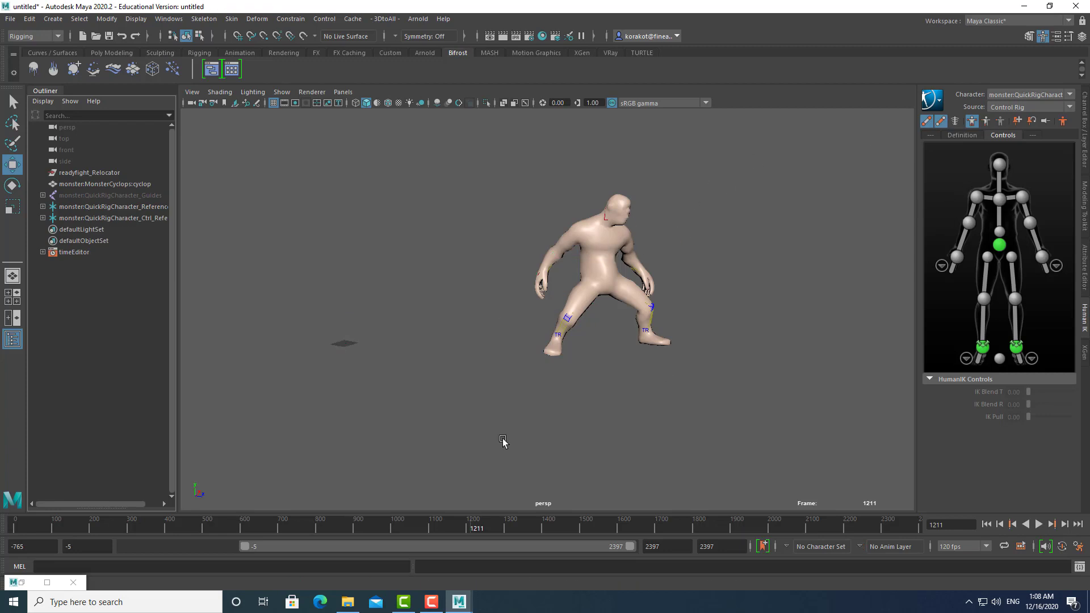
pyautogui.moveTo(55, 518); pyautogui.dragTo(12, 525)
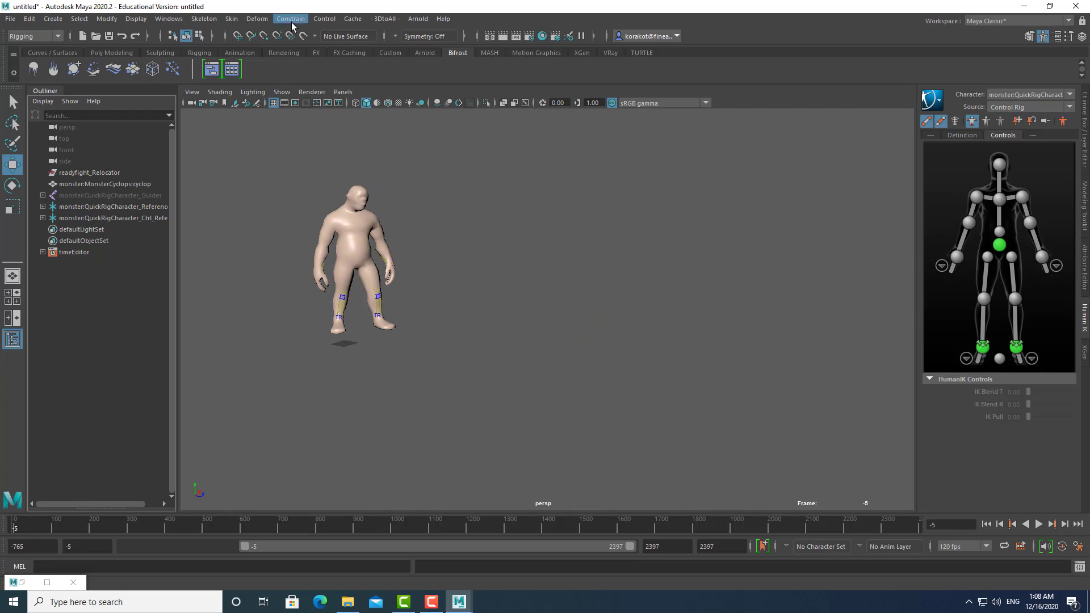
# - Examine the clips left in the Time Editor and the timeEditor node's compositions and sources in the Outliner
pyautogui.click(169, 19)
pyautogui.moveTo(193, 83)
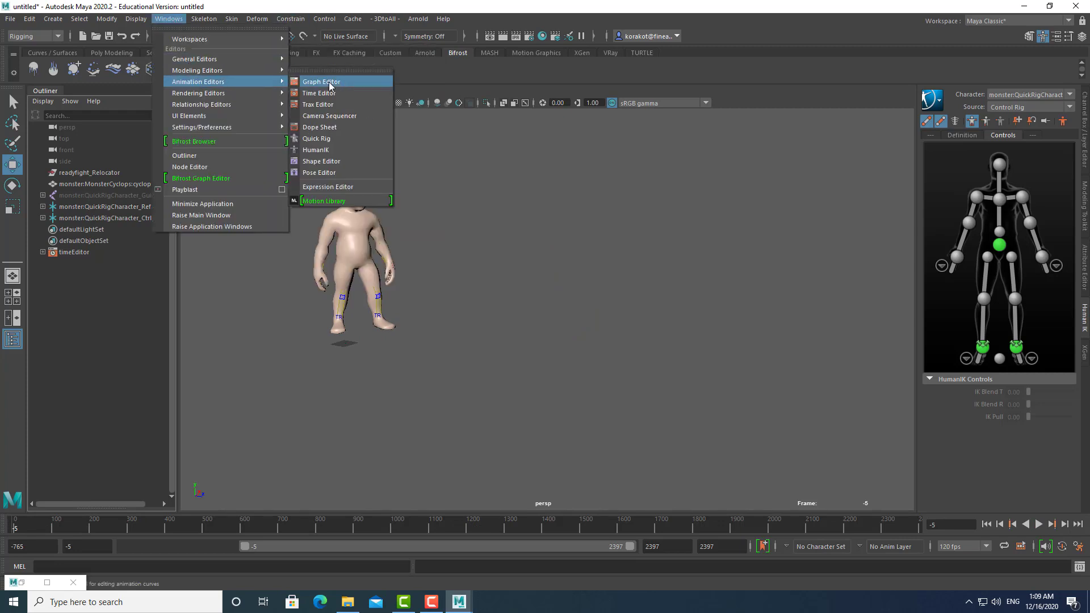
pyautogui.click(318, 93)
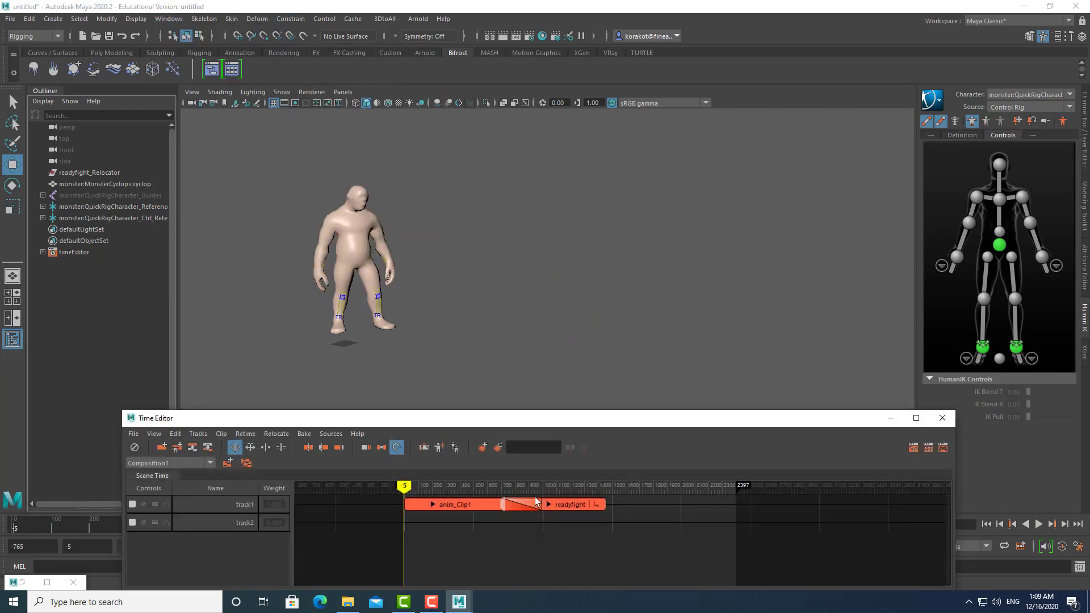
pyautogui.click(942, 418)
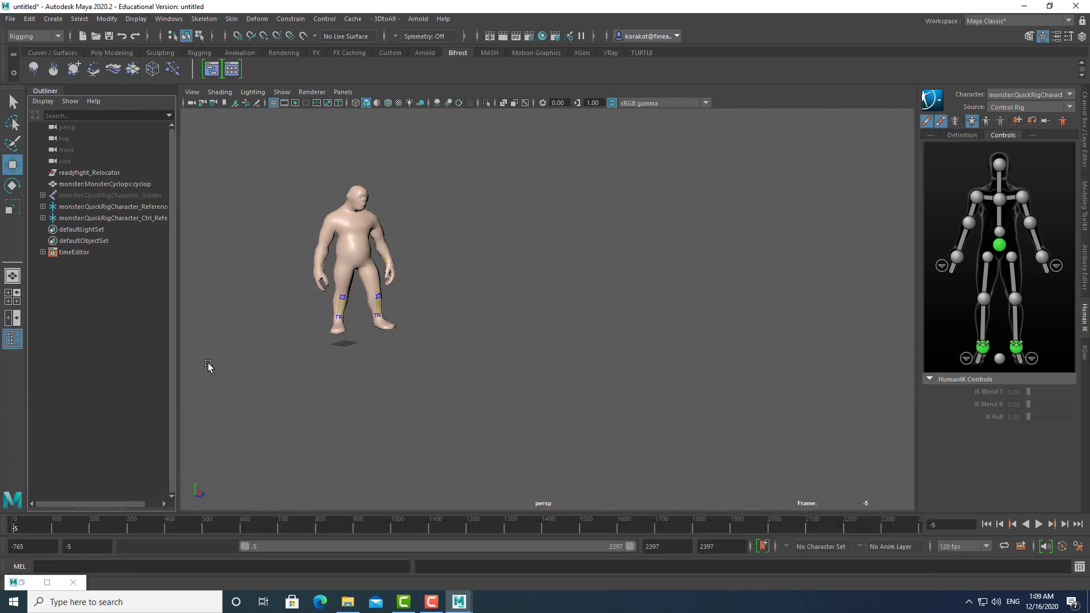
pyautogui.click(43, 252)
pyautogui.click(50, 263)
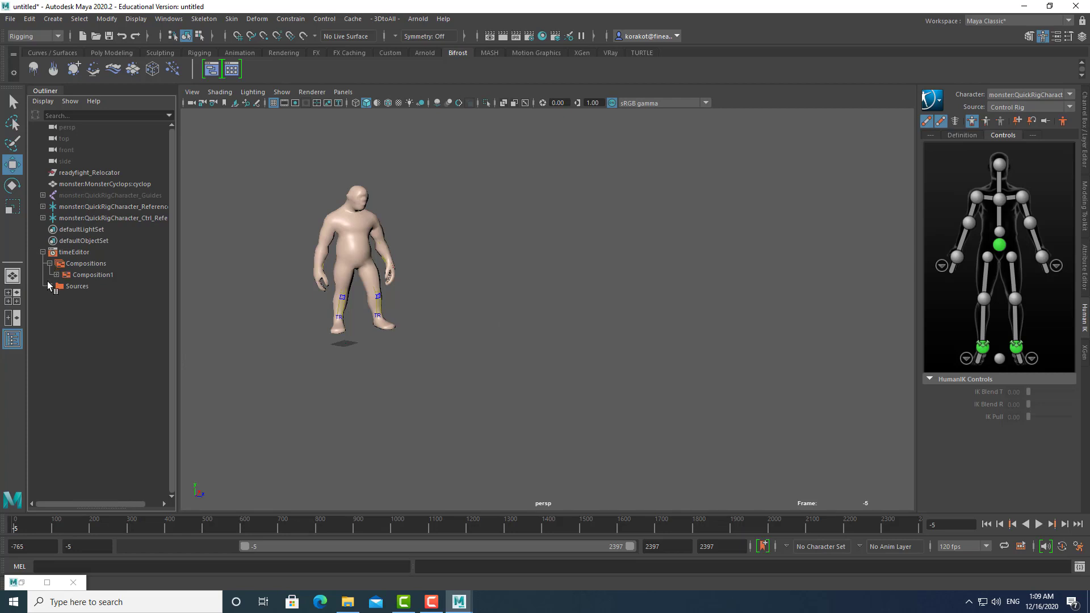
pyautogui.click(50, 286)
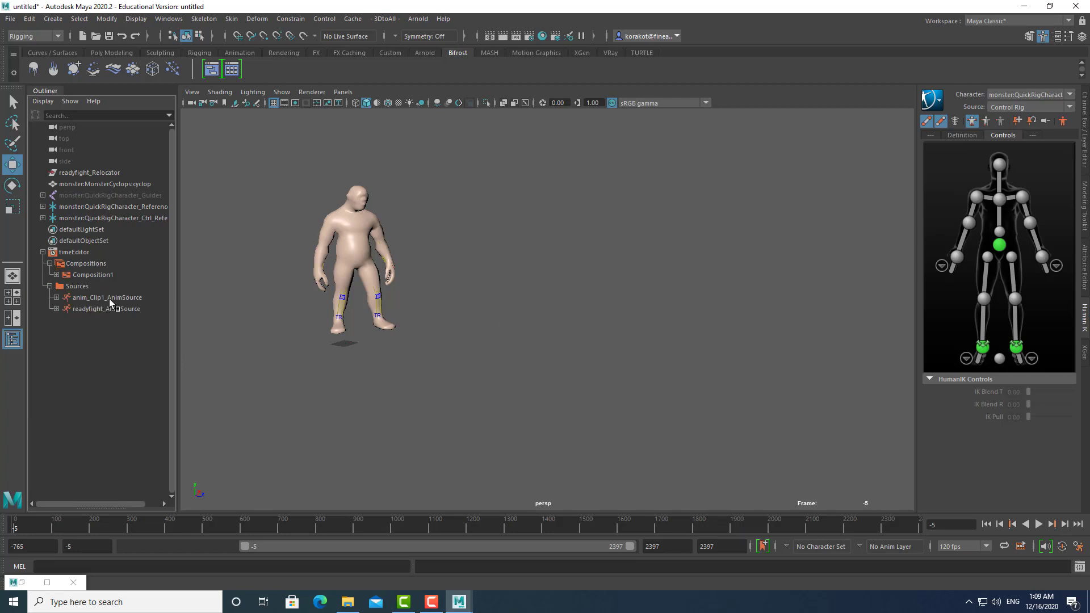
pyautogui.click(42, 252)
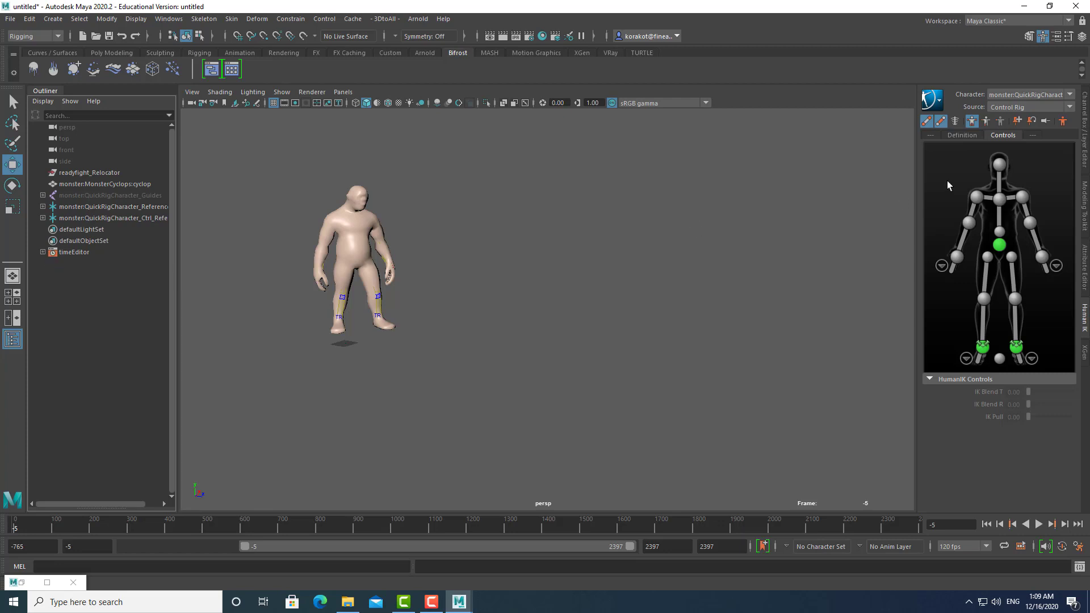
# - Select all of the monster's HumanIK body controls and create an animation layer from them
pyautogui.keyDown('alt'); pyautogui.moveTo(464, 327); pyautogui.dragTo(637, 348, button='middle'); pyautogui.keyUp('alt')
pyautogui.scroll(3, 637, 348)
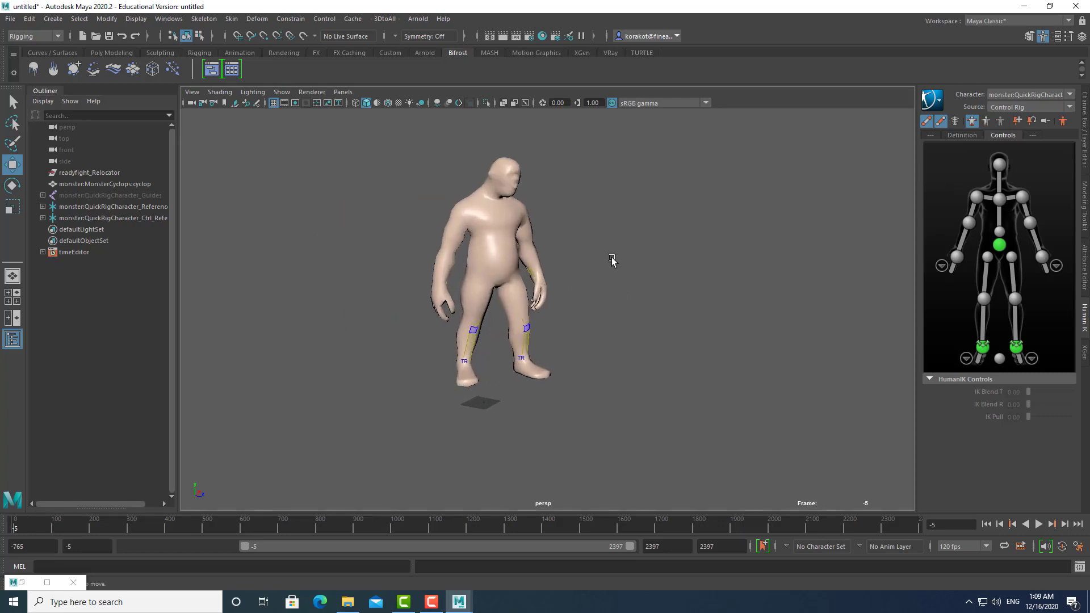
pyautogui.keyDown('alt'); pyautogui.moveTo(612, 260); pyautogui.dragTo(627, 318, button='middle'); pyautogui.keyUp('alt')
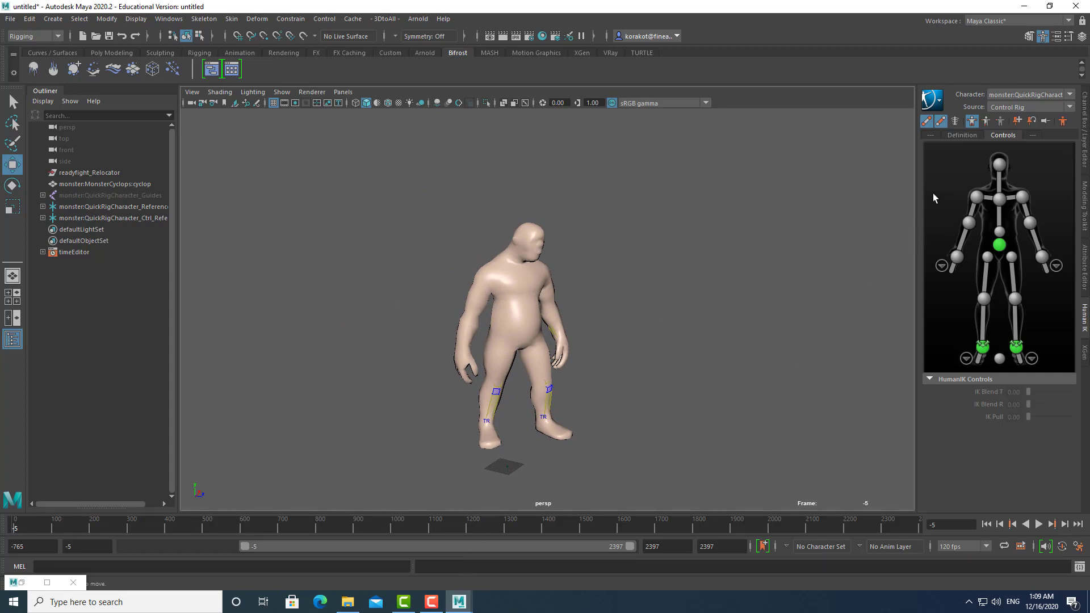
pyautogui.moveTo(935, 151); pyautogui.dragTo(1050, 363)
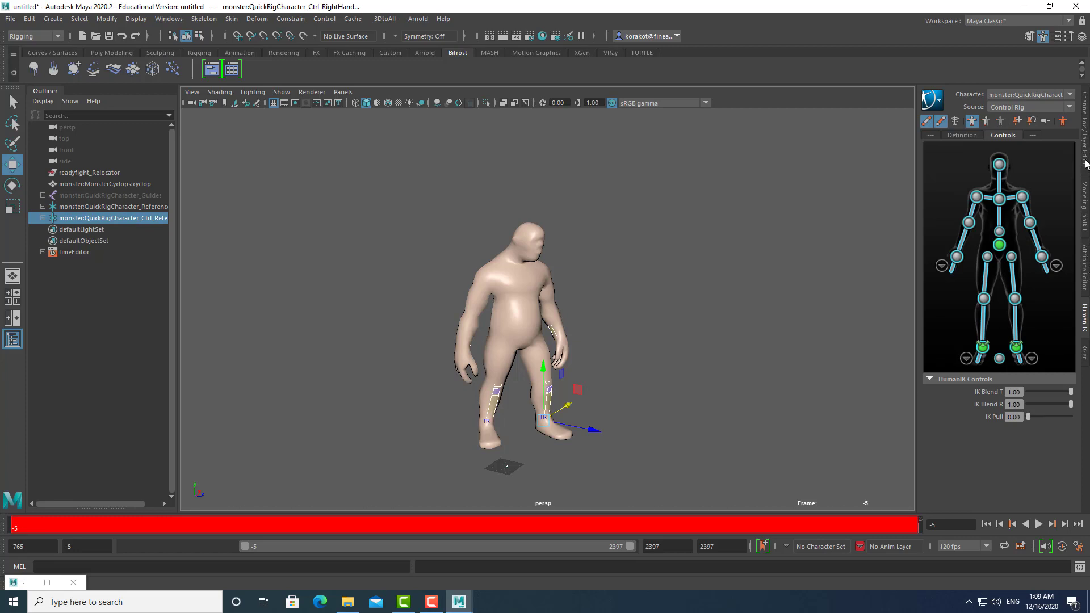
pyautogui.click(1085, 163)
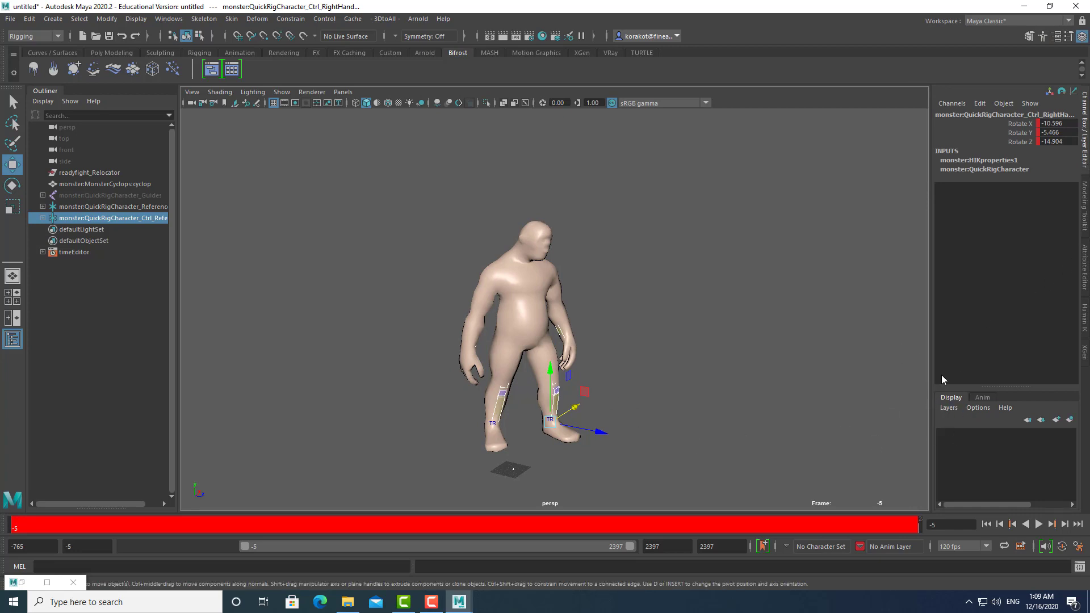
pyautogui.click(982, 398)
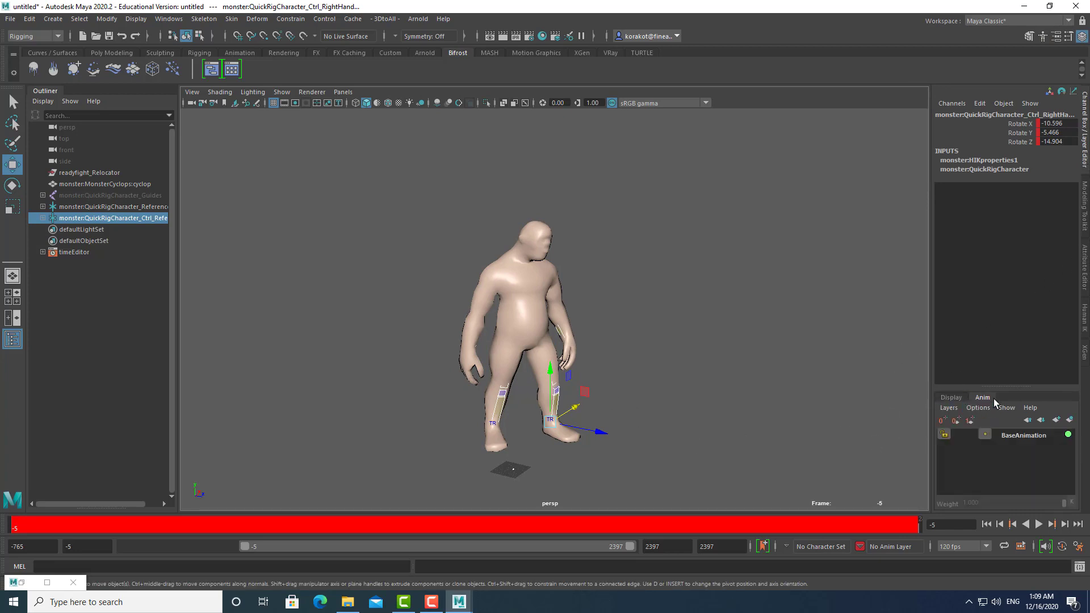
pyautogui.click(1069, 420)
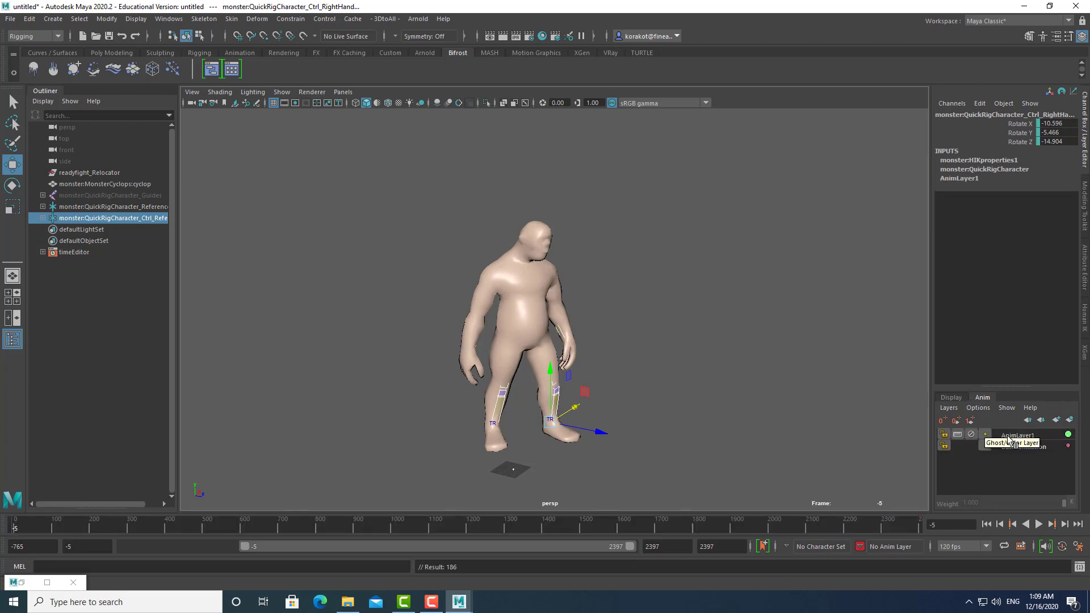
# - Try to set a key on the monster's head effector at frame -5
pyautogui.click(1085, 318)
pyautogui.click(1042, 266)
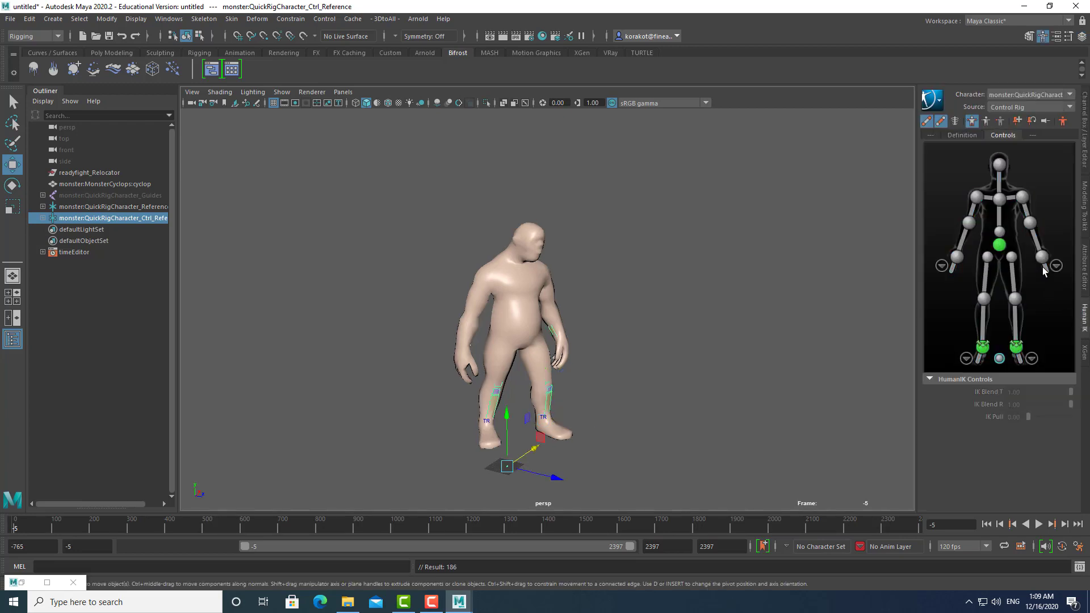
pyautogui.click(999, 165)
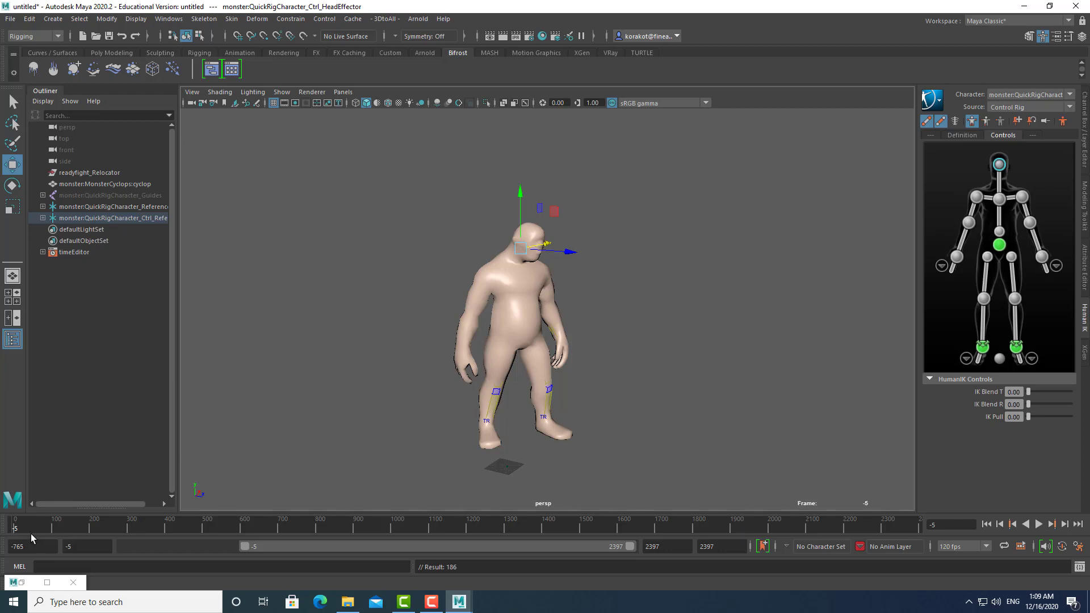
pyautogui.press('s')
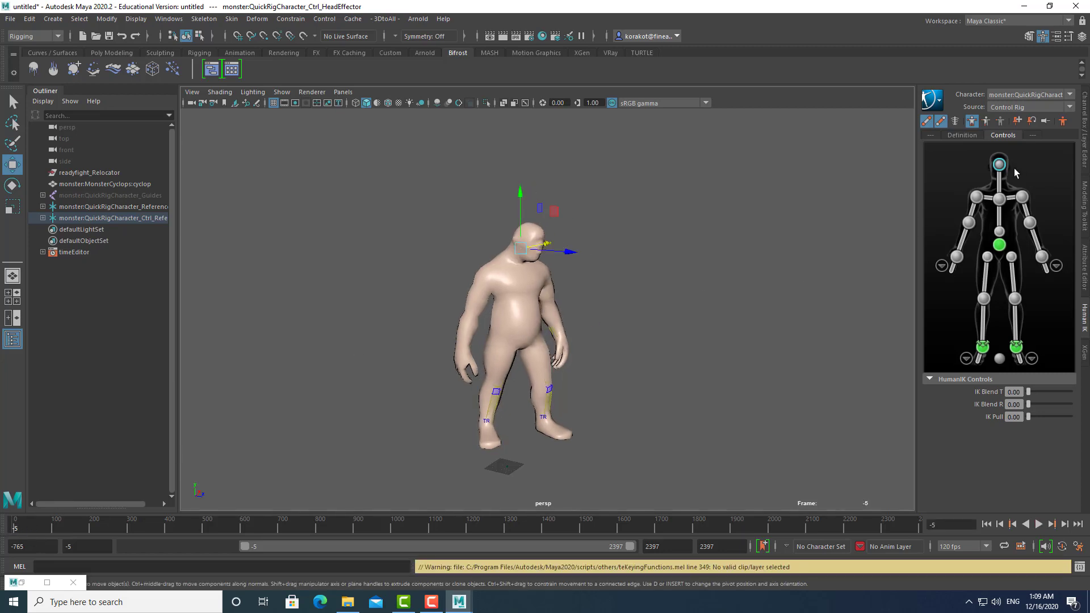
# - Turn the monster's head effector sideways at frame 431, set a key, and review the motion from the start
pyautogui.moveTo(52, 523); pyautogui.dragTo(181, 523)
pyautogui.press('r')
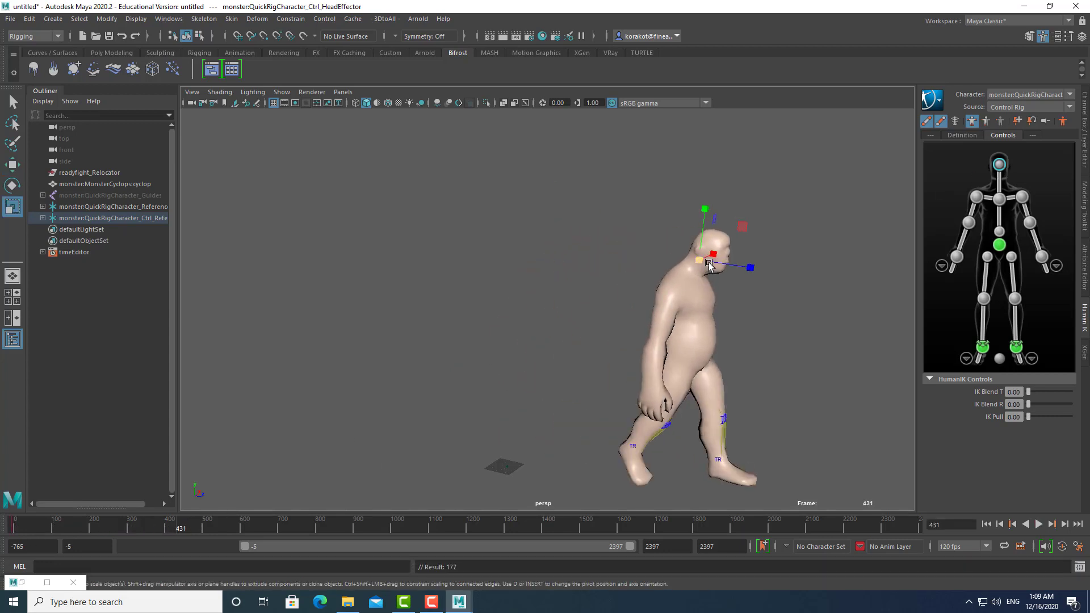
pyautogui.press('e')
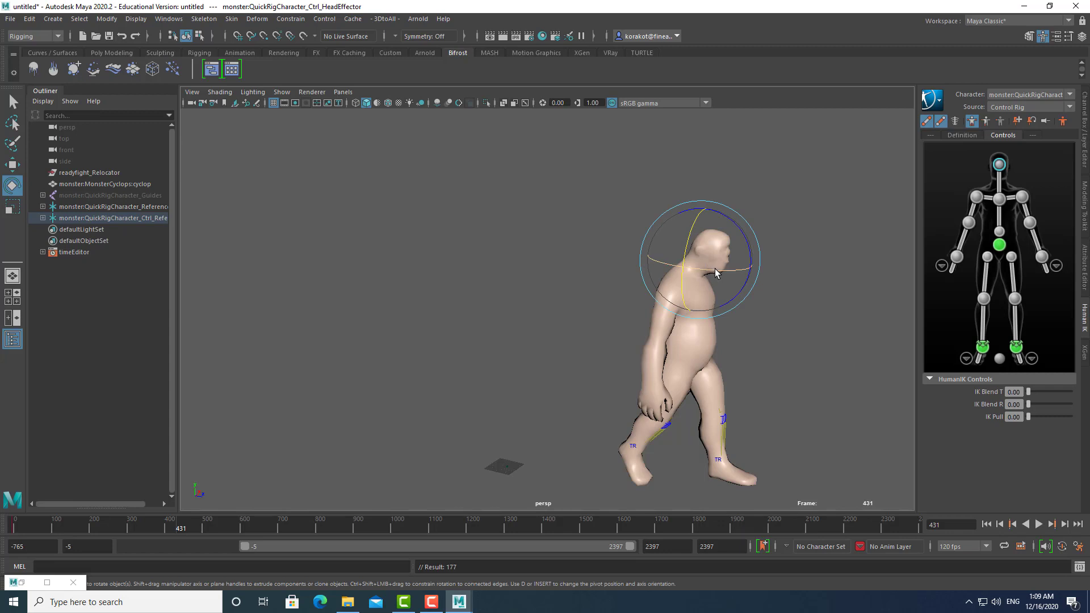
pyautogui.moveTo(704, 267); pyautogui.dragTo(588, 301)
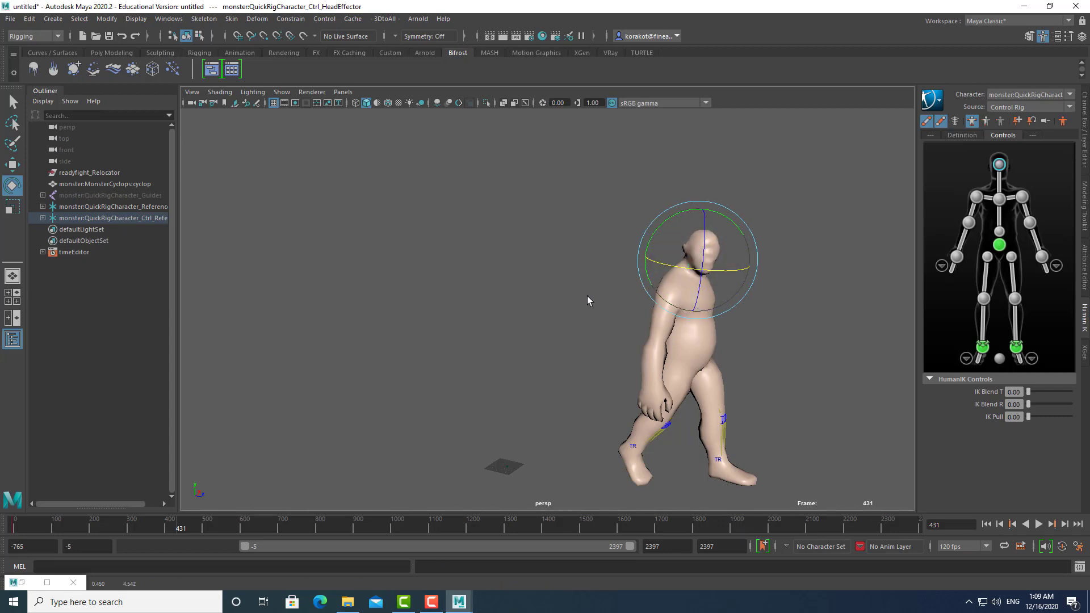
pyautogui.press('s')
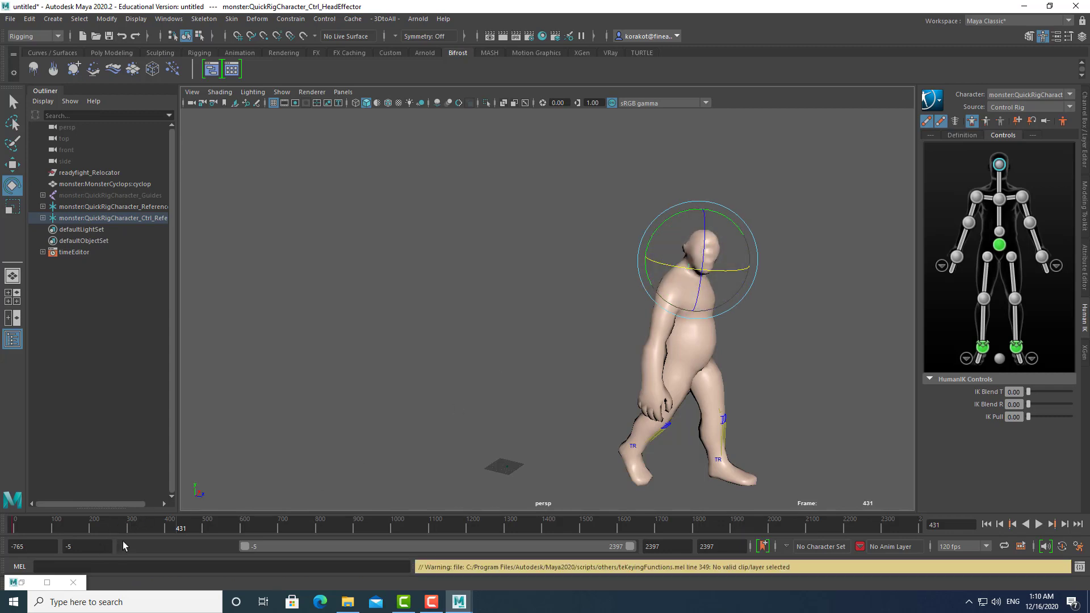
pyautogui.moveTo(141, 528); pyautogui.dragTo(26, 528)
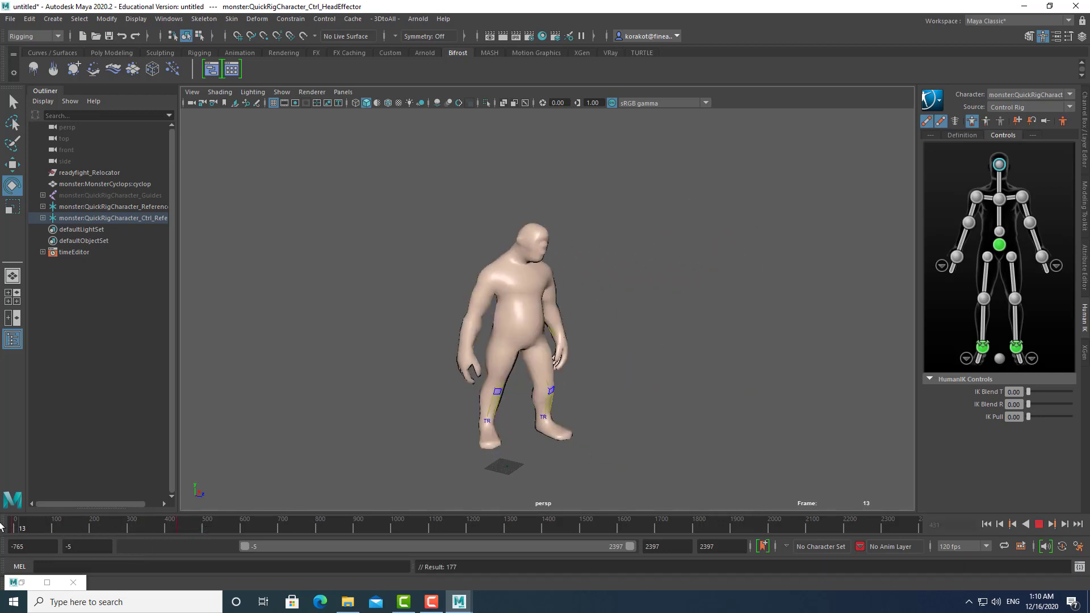
# - Key the right wrist effector near frame 100, raise it forward to chest height at frame 610, key it, and review the motion
pyautogui.click(957, 257)
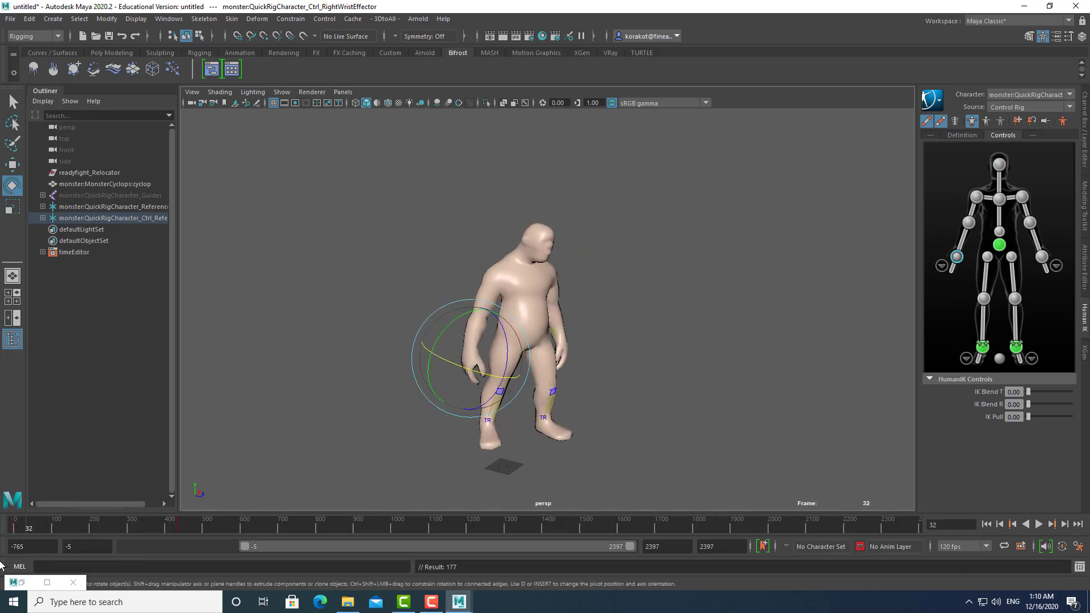
pyautogui.moveTo(39, 534); pyautogui.dragTo(249, 528)
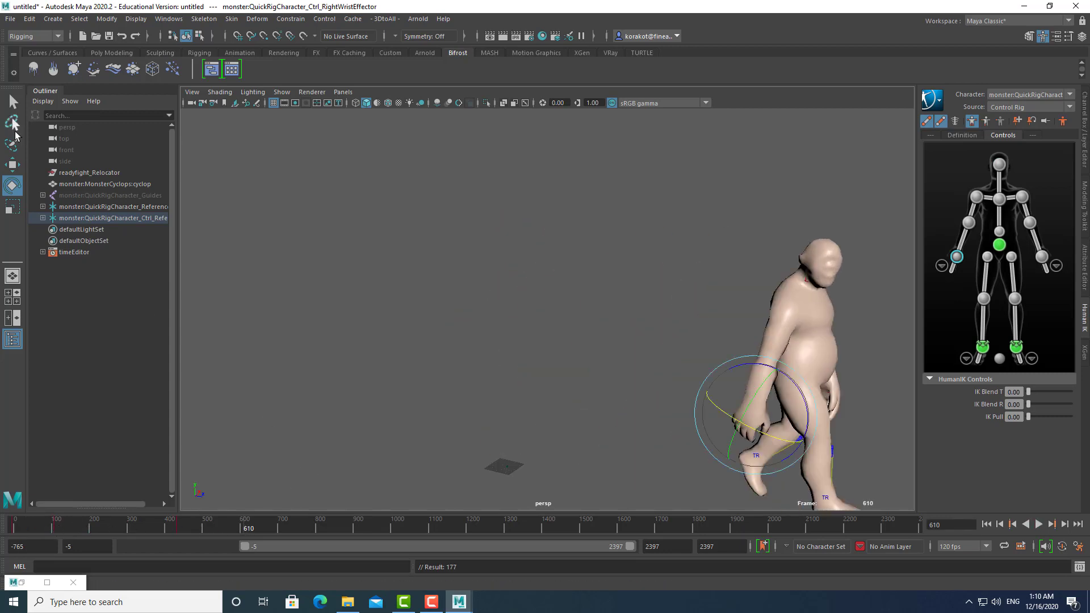
pyautogui.click(12, 165)
pyautogui.keyDown('alt'); pyautogui.moveTo(675, 340); pyautogui.dragTo(565, 293, button='middle'); pyautogui.keyUp('alt')
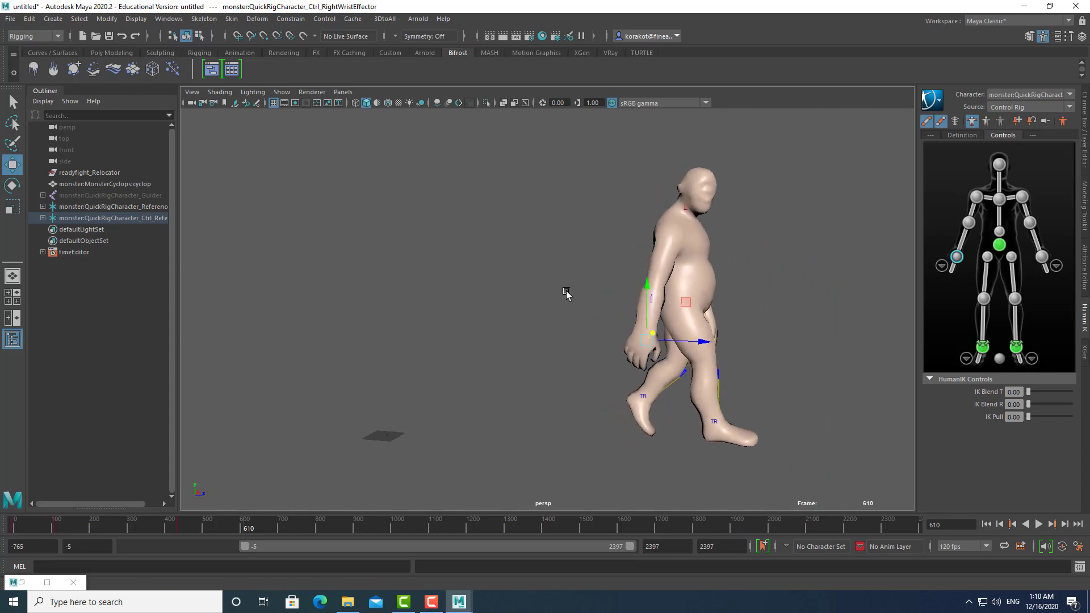
pyautogui.moveTo(648, 339); pyautogui.dragTo(761, 241)
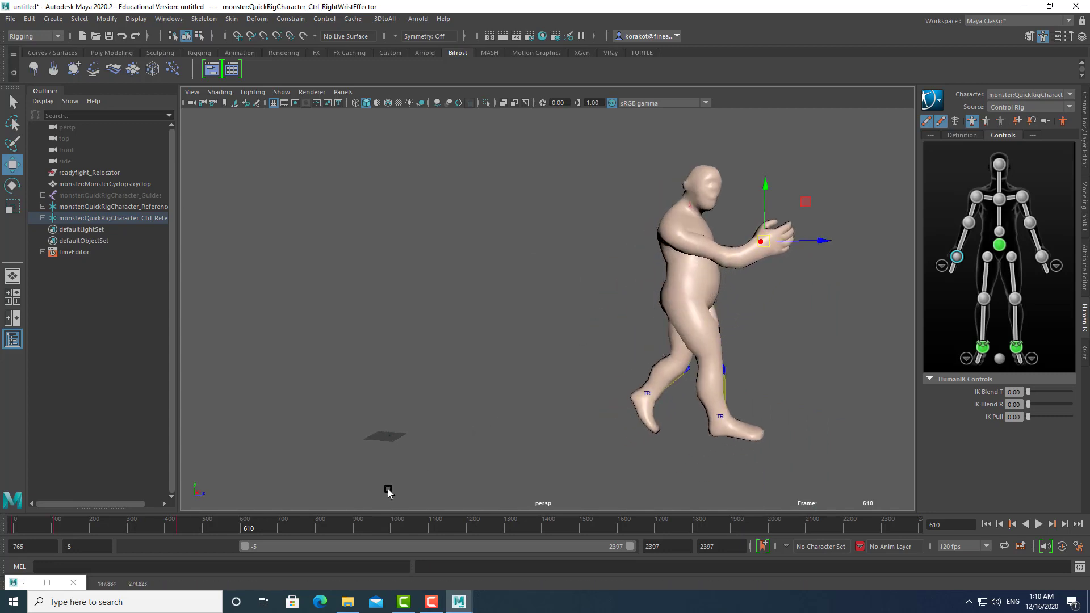
pyautogui.moveTo(211, 521)
pyautogui.mouseDown()
pyautogui.moveTo(91, 517)
pyautogui.moveTo(305, 505)
pyautogui.moveTo(257, 511)
pyautogui.mouseUp()
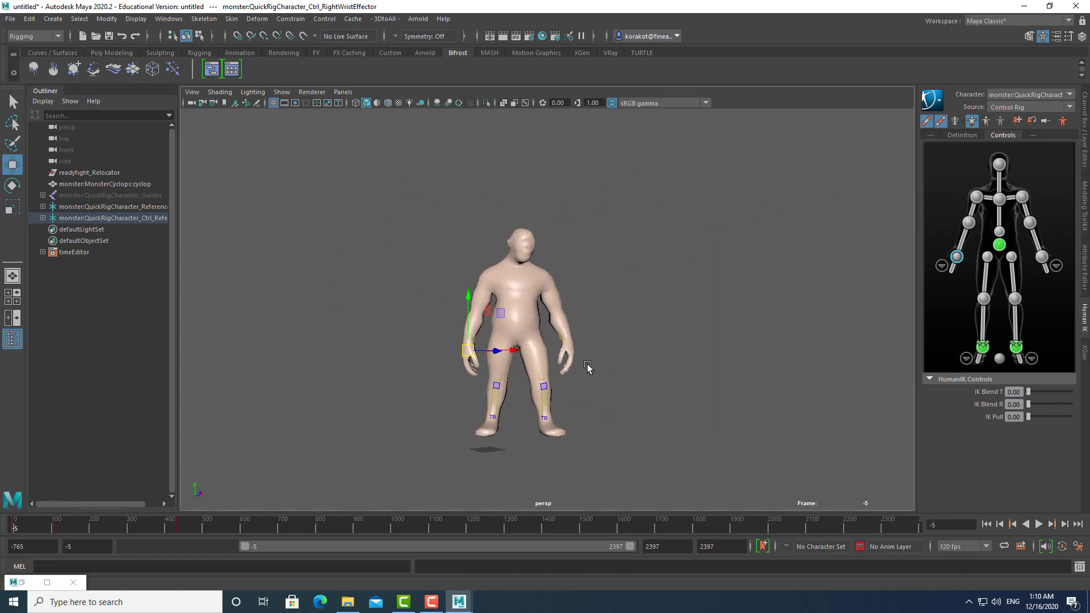
pyautogui.scroll(3, 587, 367)
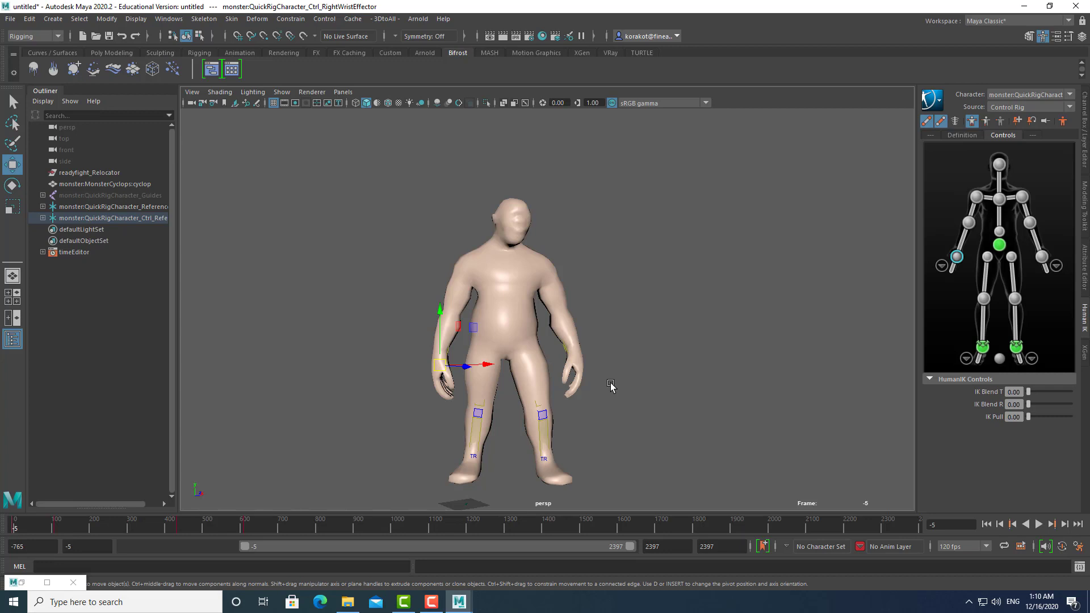
# - Switch to File Explorer and examine the Maya files in the mocap folder's motionlibary and mesh subfolders
pyautogui.hotkey('alt', 'Tab')
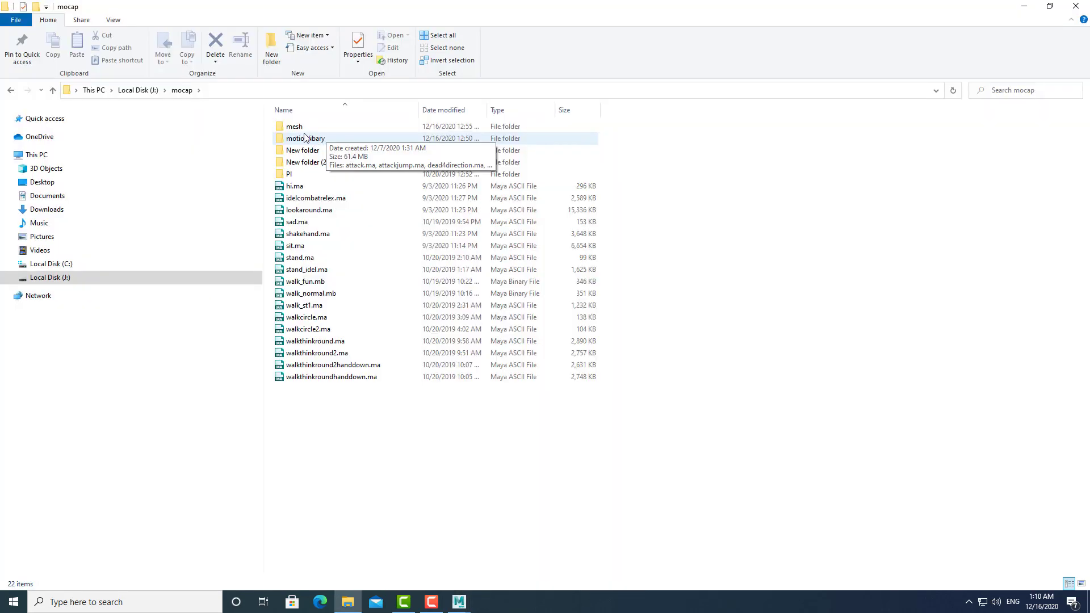
pyautogui.click(300, 128)
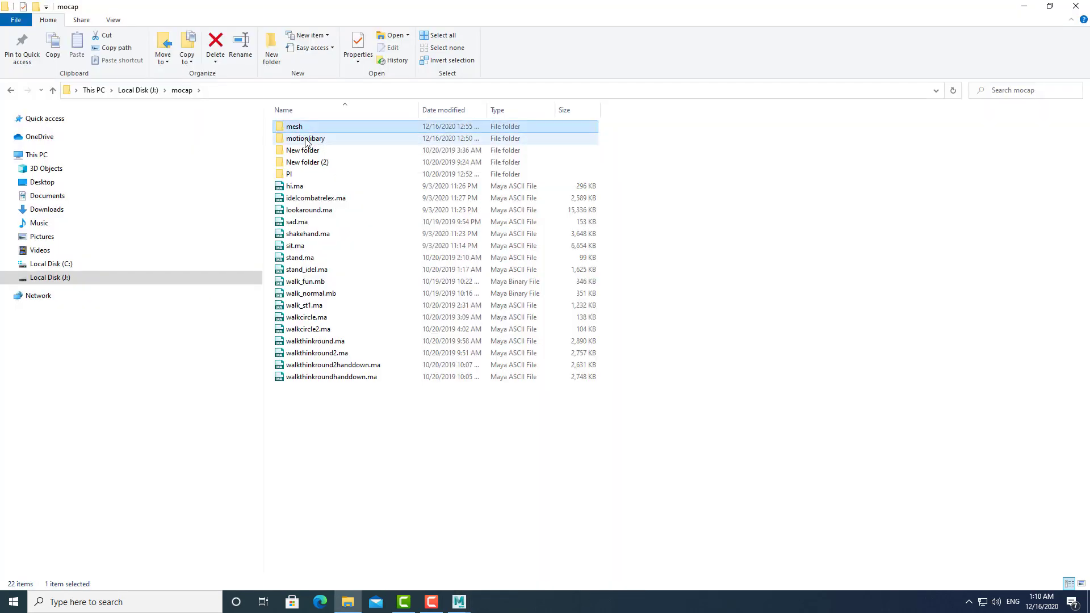
pyautogui.doubleClick(305, 139)
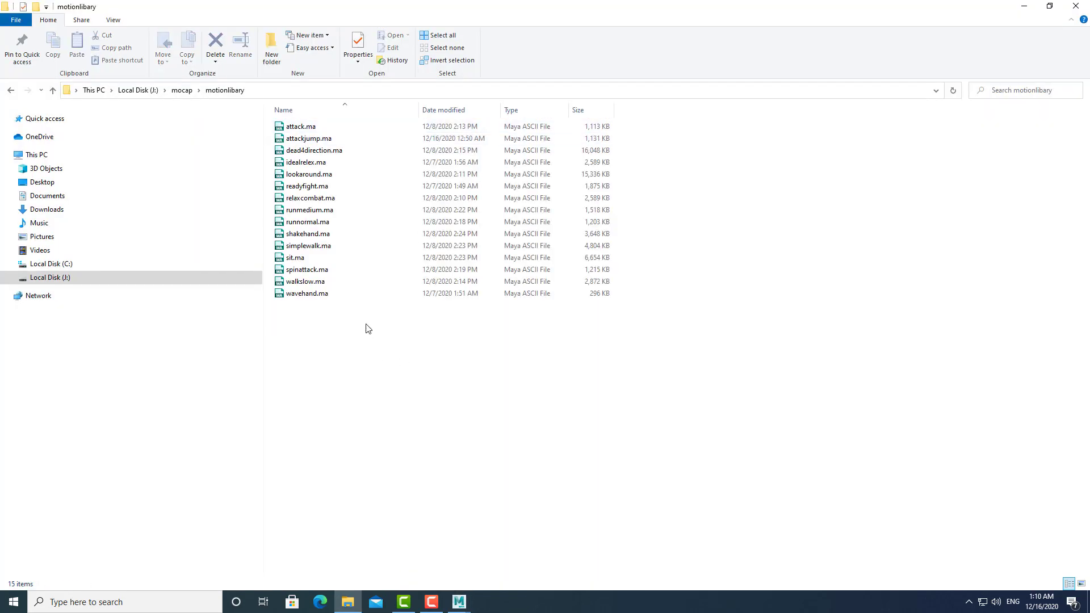
pyautogui.moveTo(366, 328); pyautogui.dragTo(292, 120)
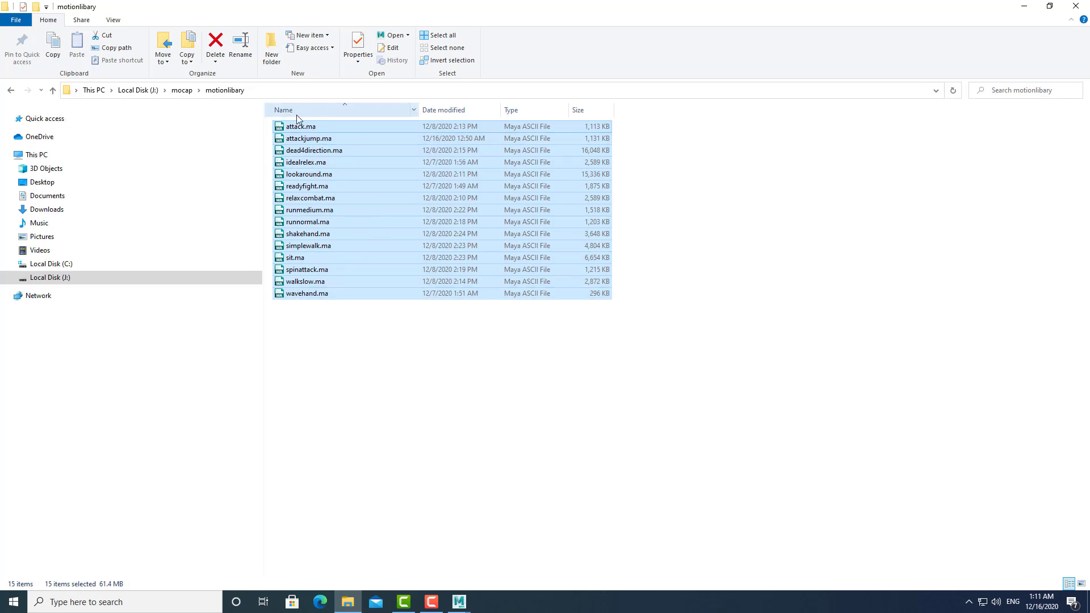
pyautogui.click(53, 91)
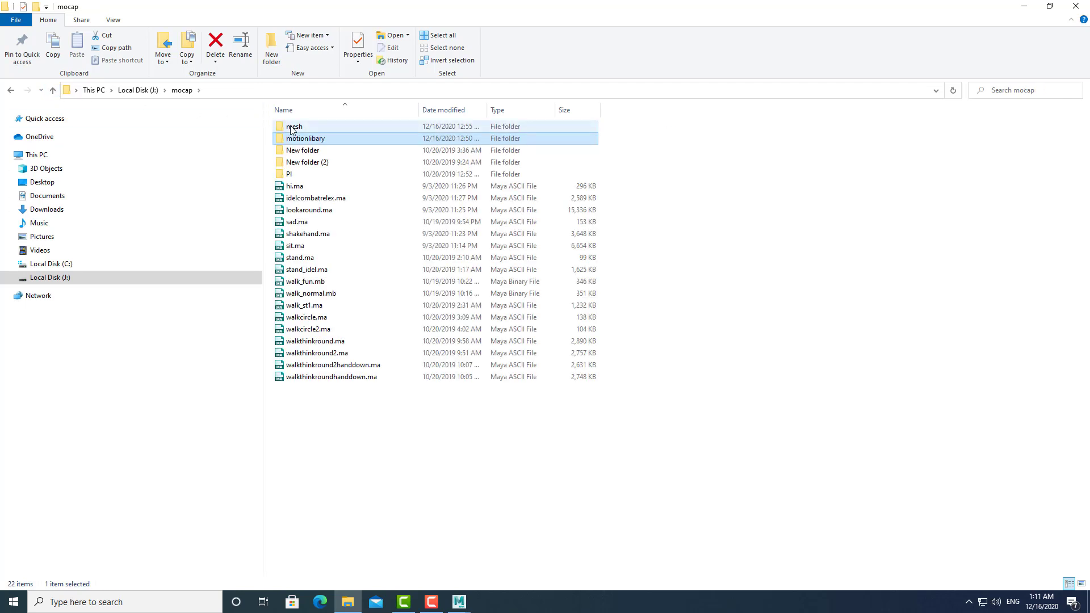
pyautogui.doubleClick(291, 127)
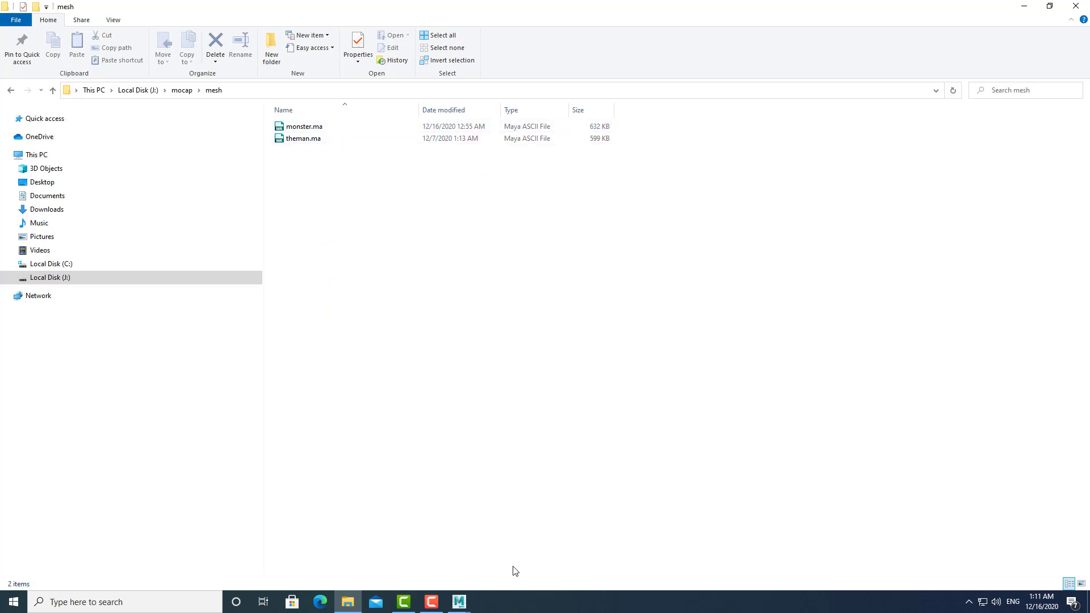
# - Switch back to Maya and review the monster's edited motion, returning to frame -5
pyautogui.moveTo(464, 603)
pyautogui.click(488, 570)
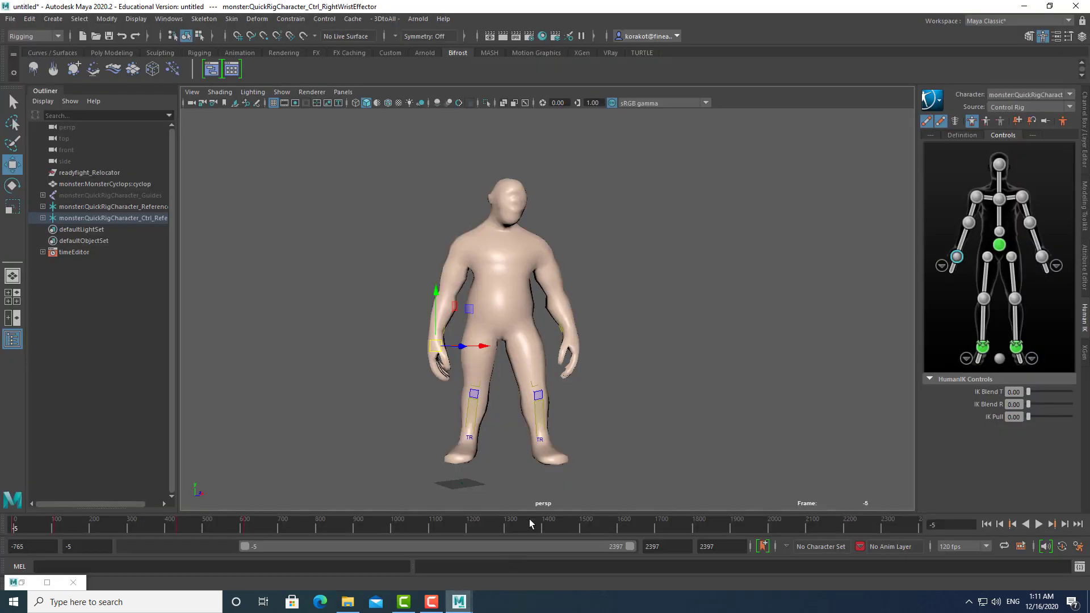
pyautogui.moveTo(250, 529); pyautogui.dragTo(5, 520)
pyautogui.scroll(-3, 447, 260)
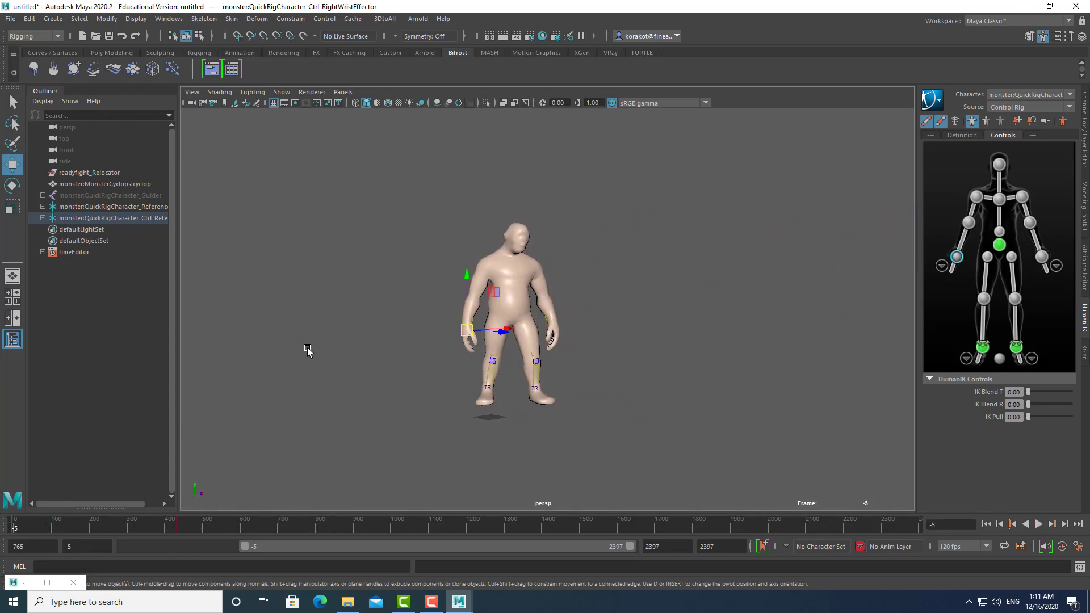